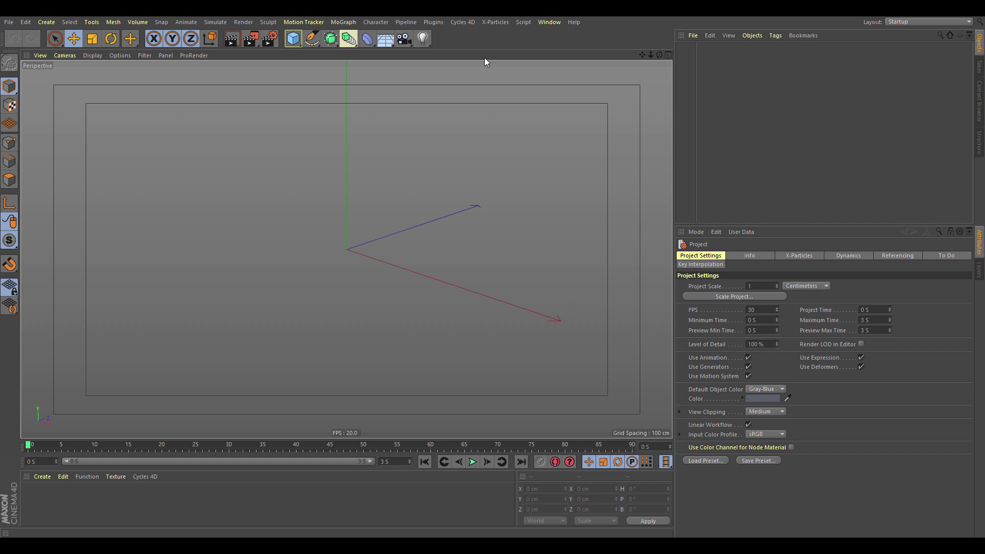
Add an xpOcean from the X-Particles Generators menu, creating a 600 x 600 cm wave surface
{"action": "left_click", "coordinate": [493, 22]}
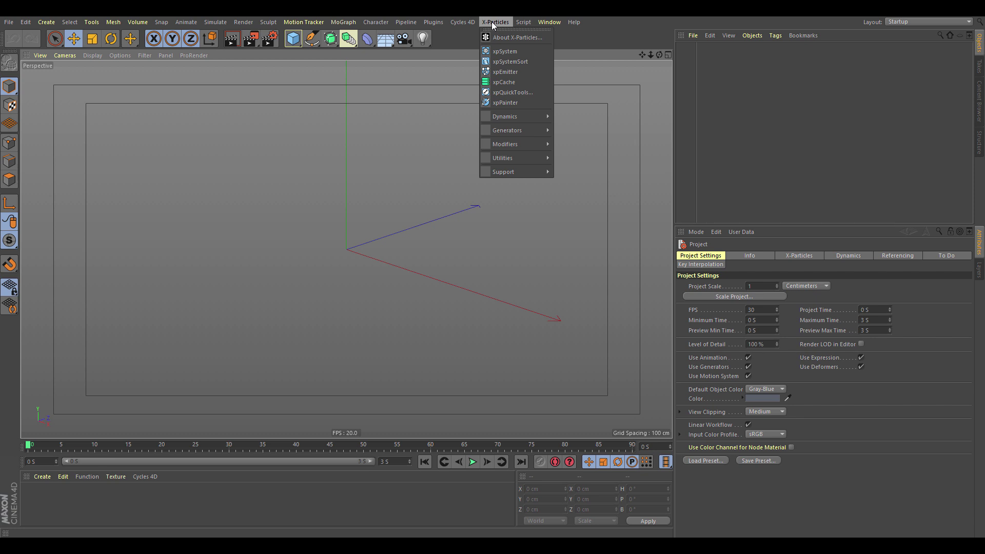
{"action": "mouse_move", "coordinate": [513, 131]}
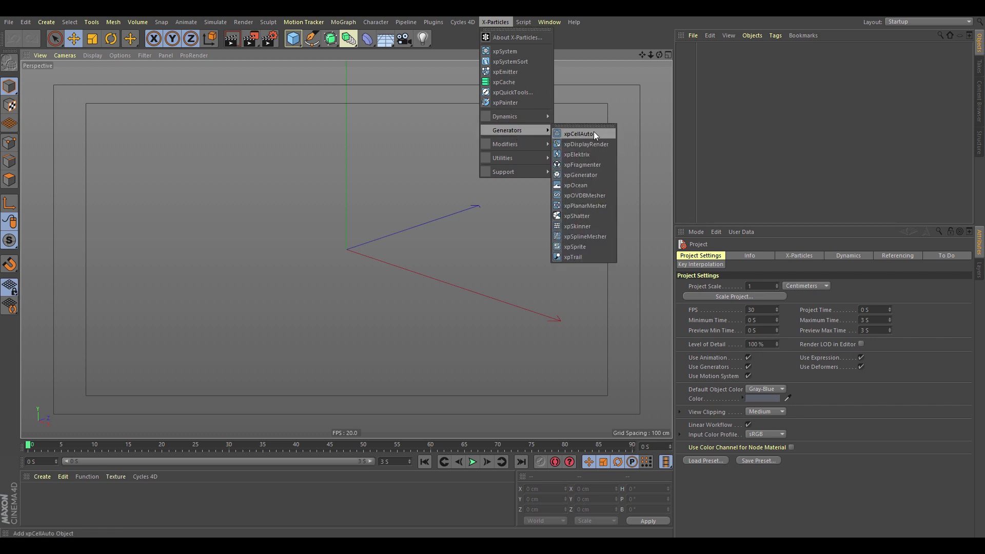
{"action": "left_click", "coordinate": [590, 186]}
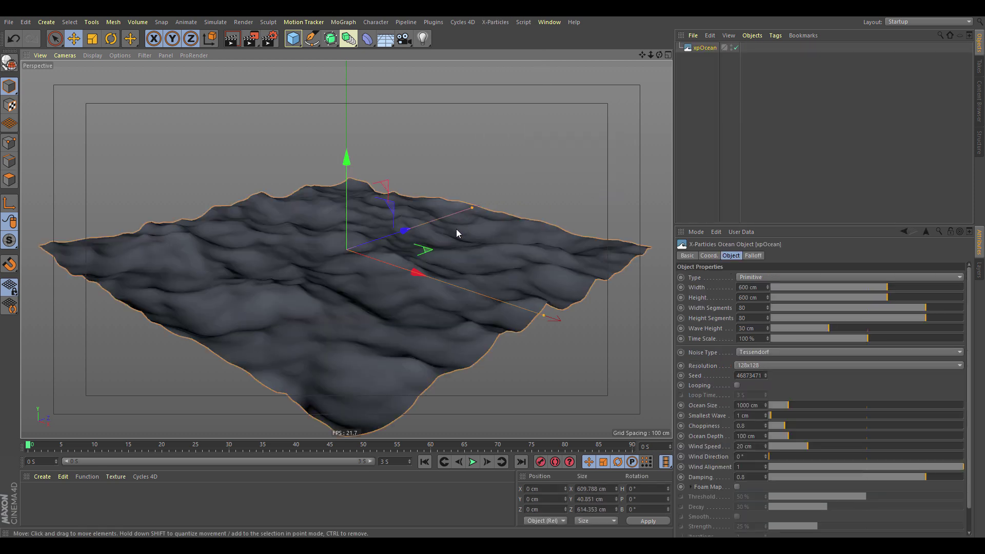
Enlarge the Attributes panel and briefly play the ocean's wave animation
{"action": "scroll", "coordinate": [437, 245], "scroll_direction": "down", "scroll_amount": 2}
{"action": "left_click_drag", "start_coordinate": [437, 245], "coordinate": [400, 257], "text": "alt"}
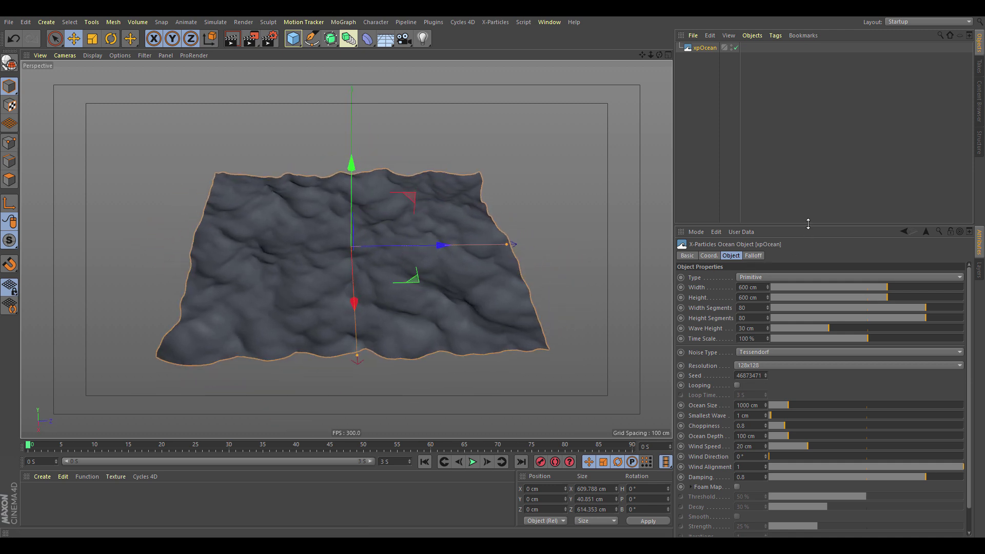
{"action": "left_click_drag", "start_coordinate": [808, 226], "coordinate": [808, 155]}
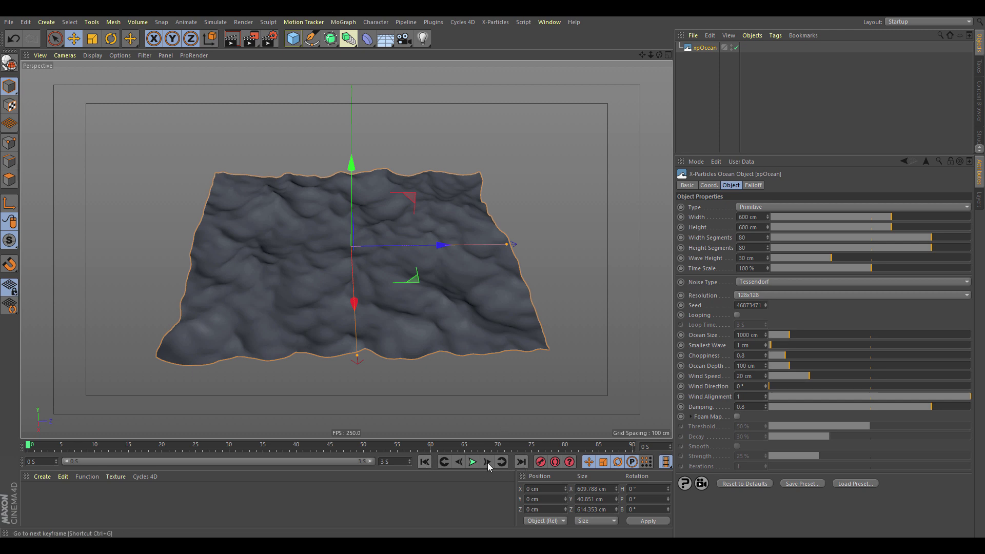
{"action": "left_click", "coordinate": [472, 462]}
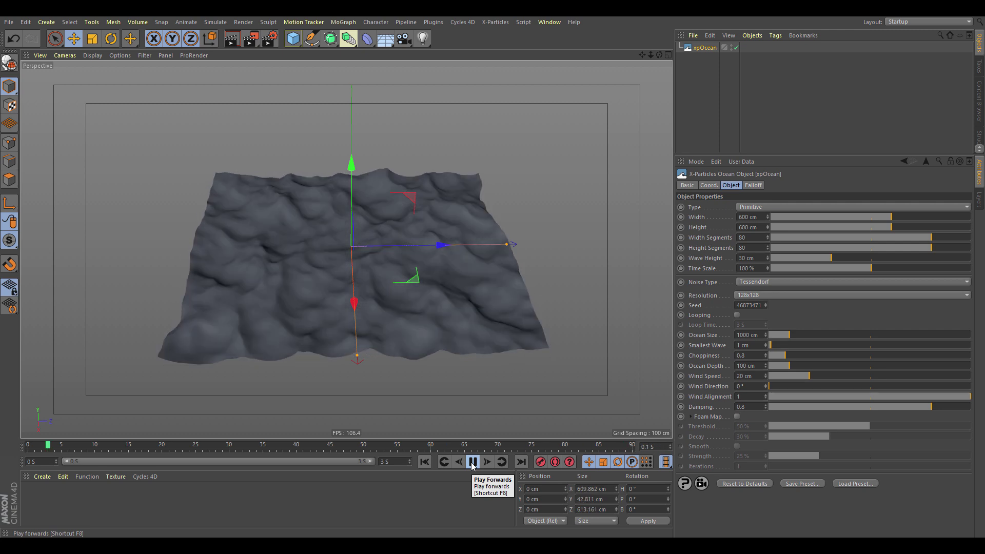
{"action": "left_click", "coordinate": [473, 462]}
Try resizing the ocean to 521 cm height and 733 cm width, undoing both to keep 600 x 600 cm
{"action": "left_click", "coordinate": [481, 353]}
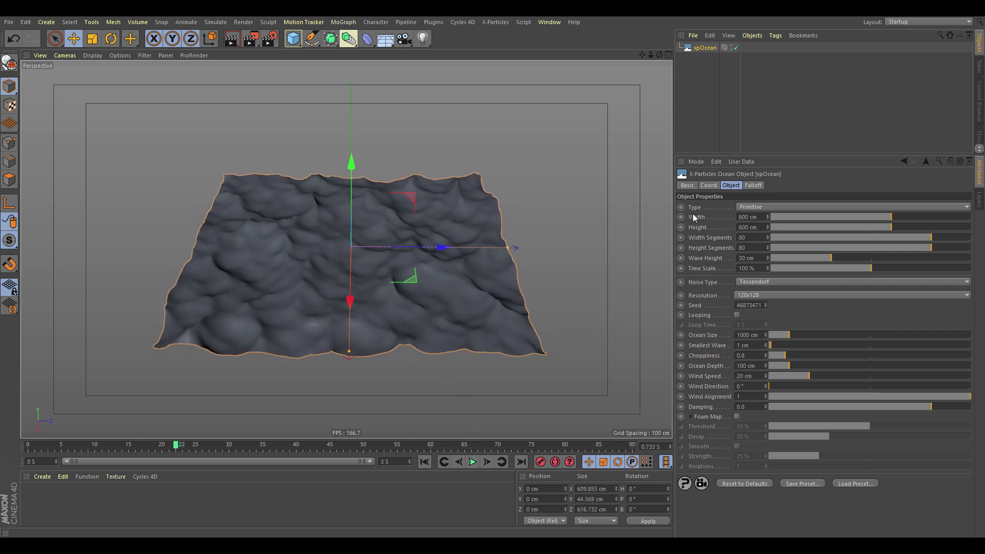
{"action": "left_click_drag", "start_coordinate": [580, 226], "coordinate": [475, 237], "text": "alt"}
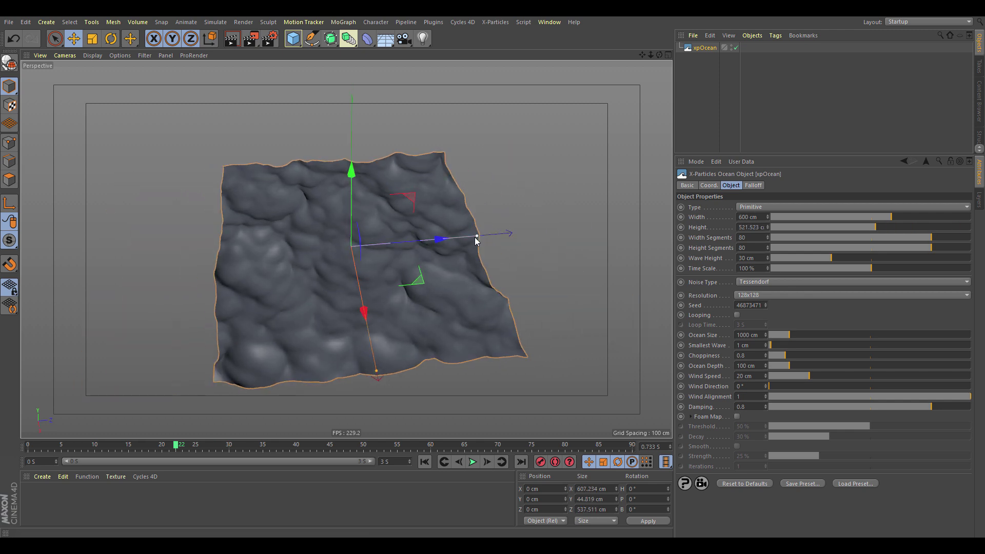
{"action": "key", "text": "ctrl+z"}
{"action": "left_click_drag", "start_coordinate": [378, 374], "coordinate": [385, 396]}
{"action": "key", "text": "ctrl+z"}
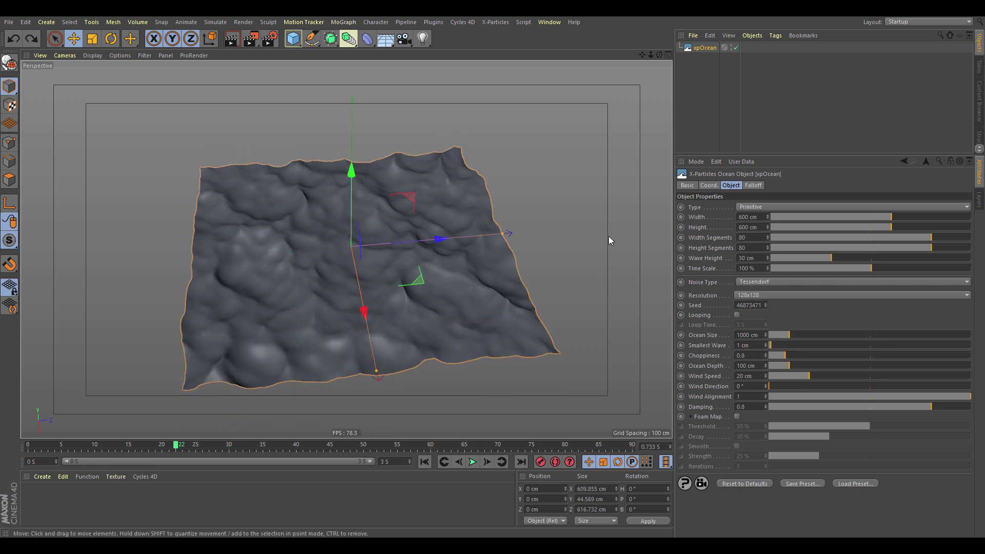
{"action": "left_click", "coordinate": [754, 207]}
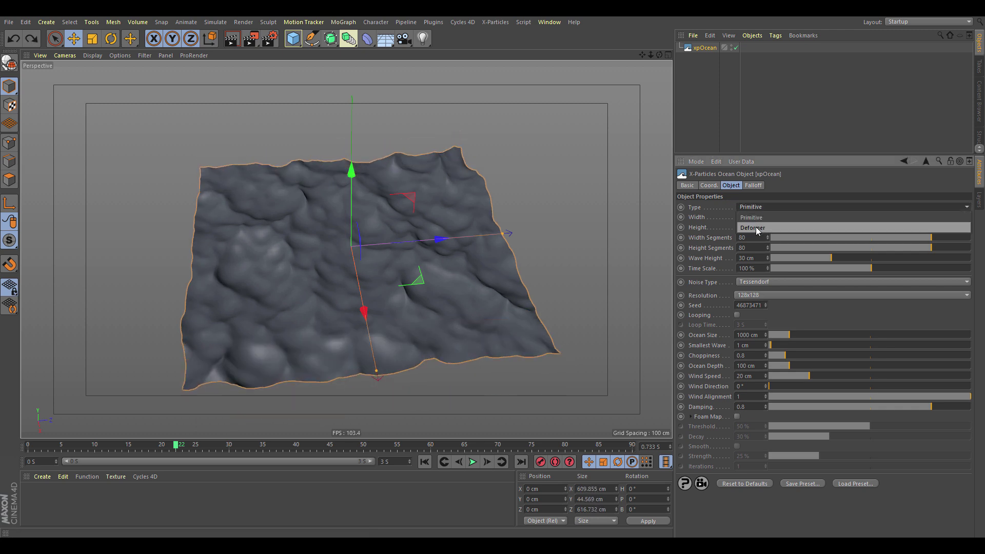
Keep the ocean as Primitive type, undo a trial 611 cm width, and show the polygon wireframe
{"action": "left_click", "coordinate": [763, 218]}
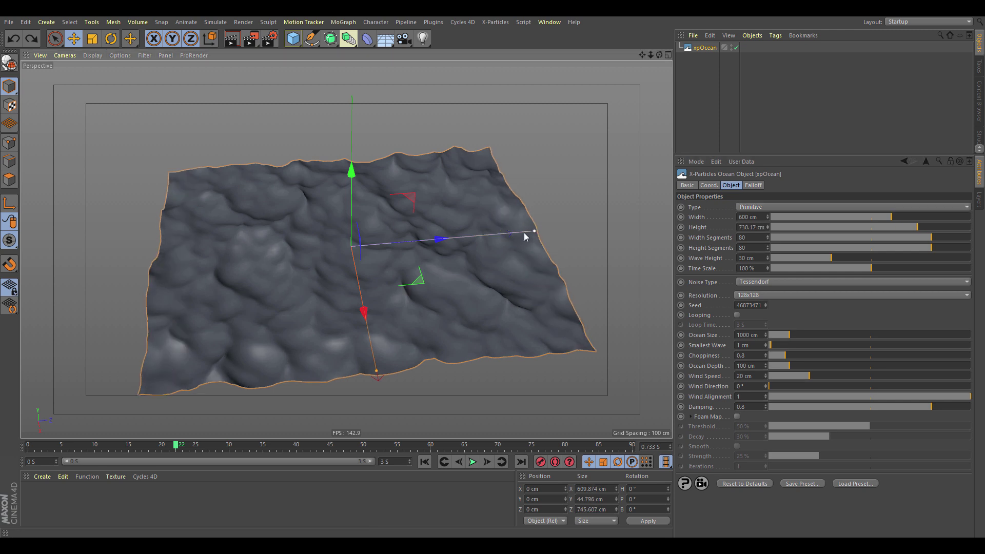
{"action": "left_click_drag", "start_coordinate": [897, 216], "coordinate": [895, 222]}
{"action": "key", "text": "ctrl+z"}
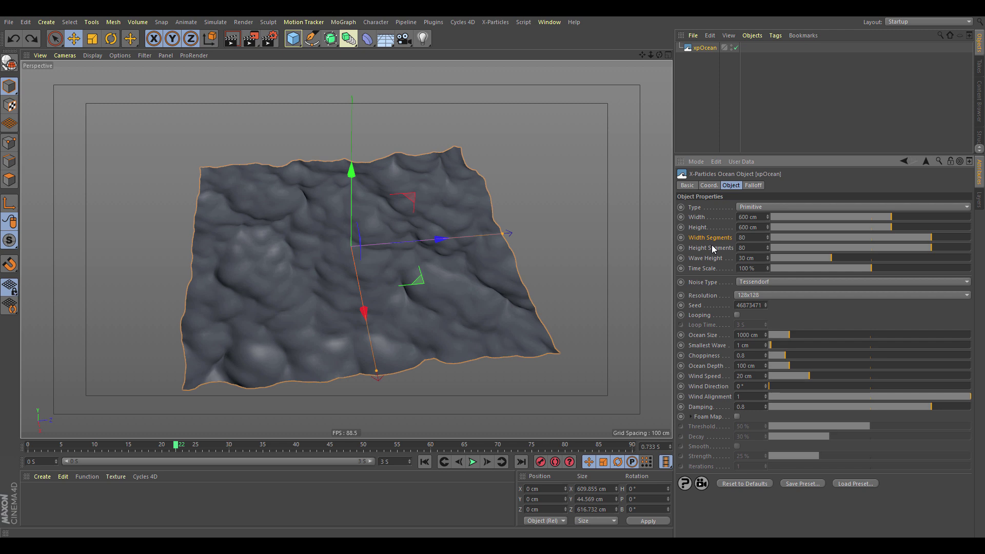
{"action": "key", "text": "d"}
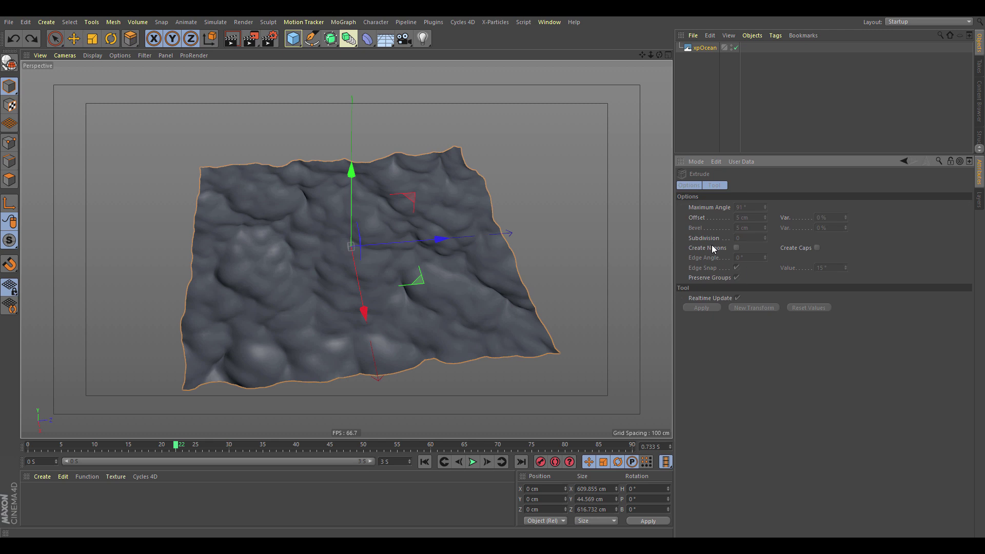
{"action": "key", "text": "c"}
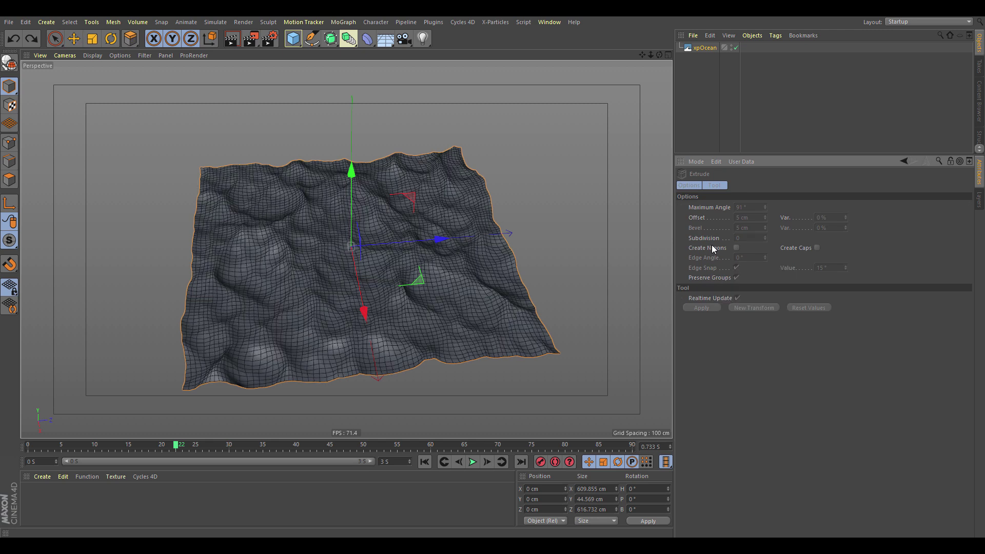
Raise width and height segments to 100, return to smooth shading, and keep wave height at 30 cm
{"action": "left_click", "coordinate": [689, 47]}
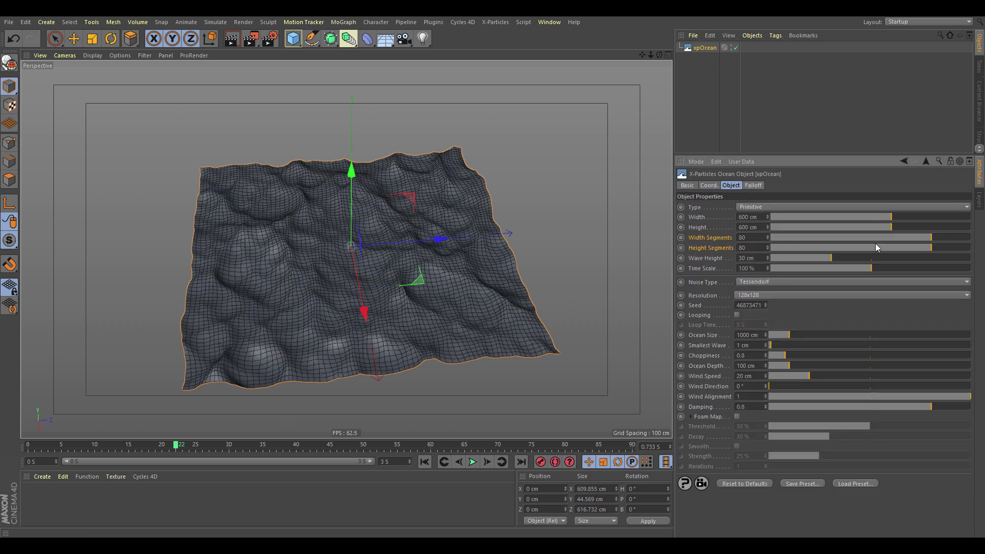
{"action": "left_click_drag", "start_coordinate": [933, 241], "coordinate": [974, 245]}
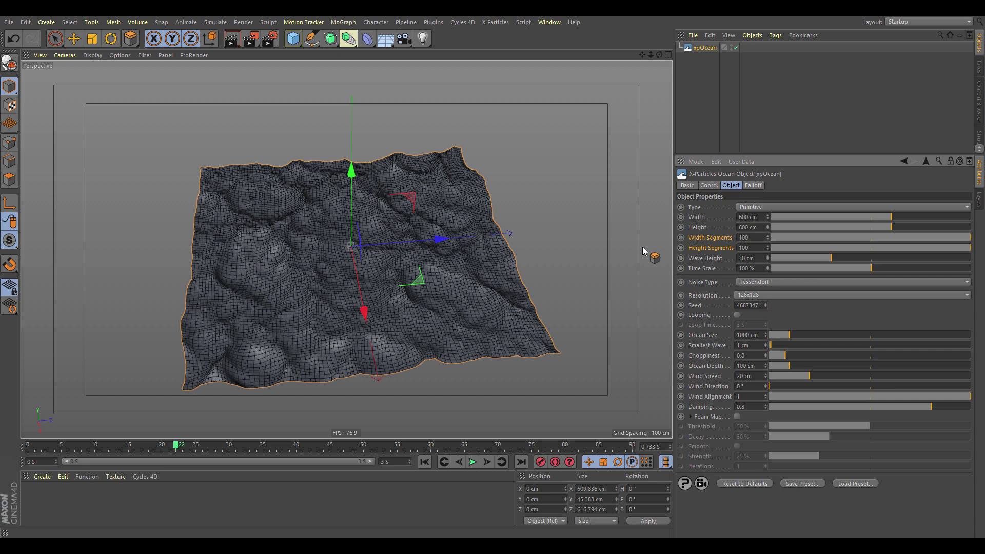
{"action": "key", "text": "n"}
{"action": "key", "text": "a"}
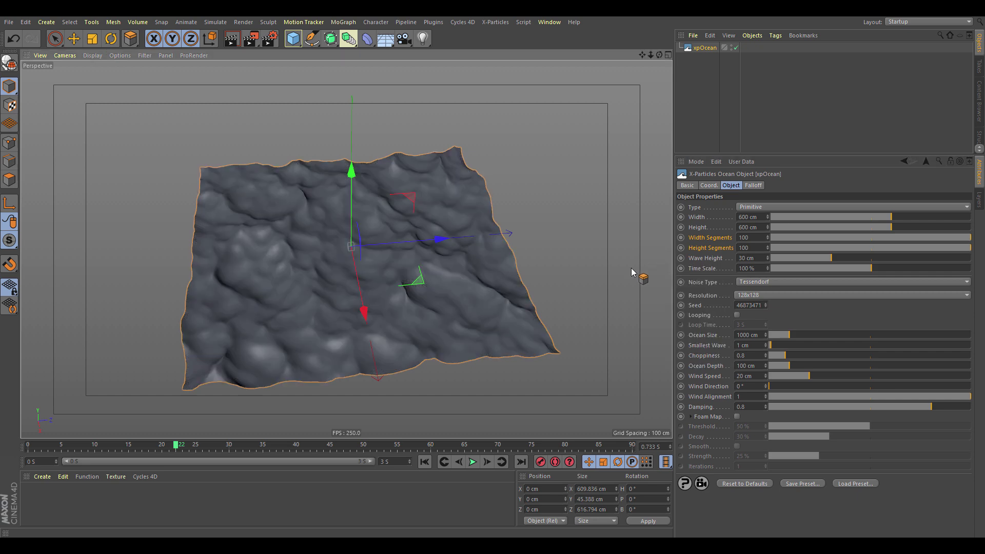
{"action": "left_click_drag", "start_coordinate": [495, 314], "coordinate": [479, 277], "text": "alt"}
{"action": "left_click_drag", "start_coordinate": [830, 254], "coordinate": [818, 272]}
{"action": "key", "text": "ctrl+z"}
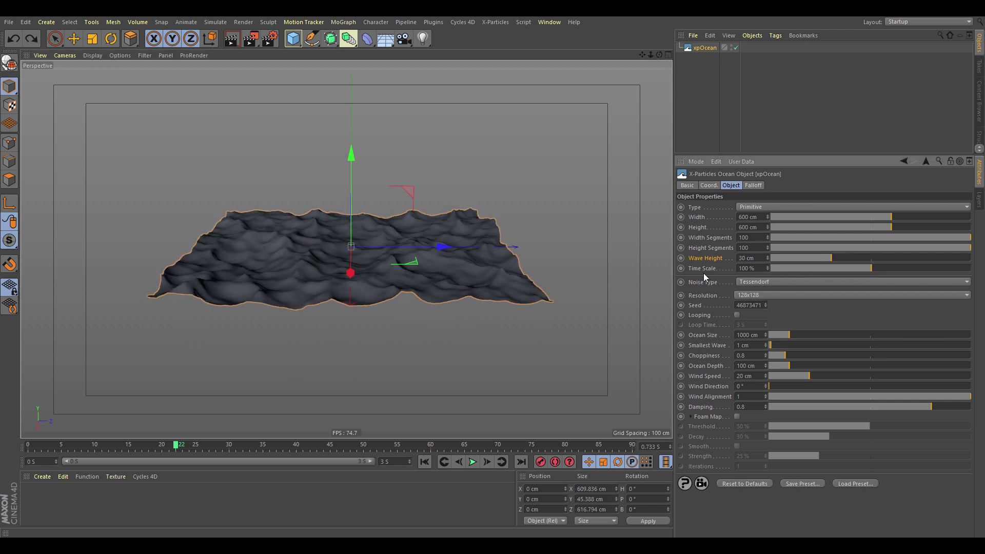
Lower the ocean's Time Scale from 100% to 60.5% while the waves play
{"action": "left_click_drag", "start_coordinate": [446, 308], "coordinate": [432, 342], "text": "alt"}
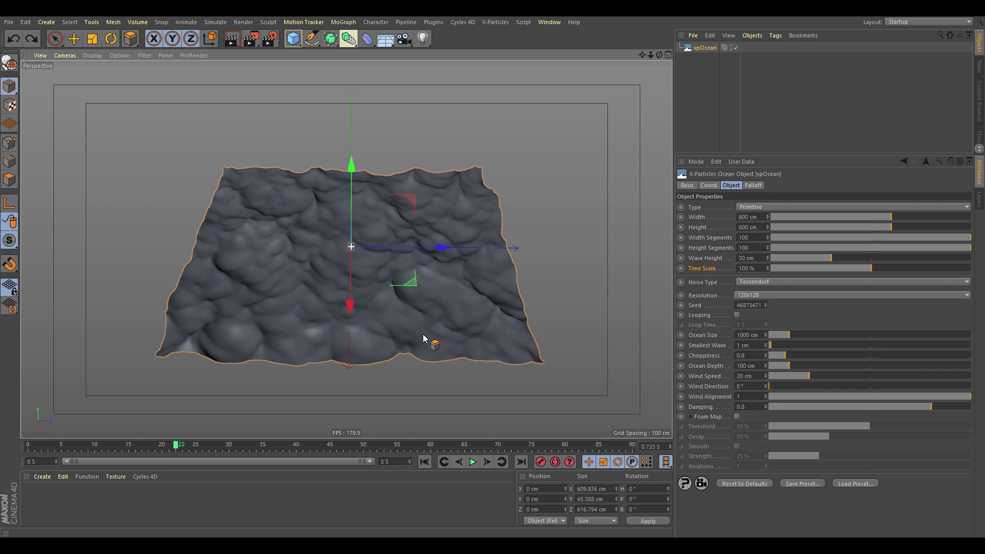
{"action": "left_click", "coordinate": [473, 461]}
{"action": "left_click_drag", "start_coordinate": [882, 272], "coordinate": [832, 268]}
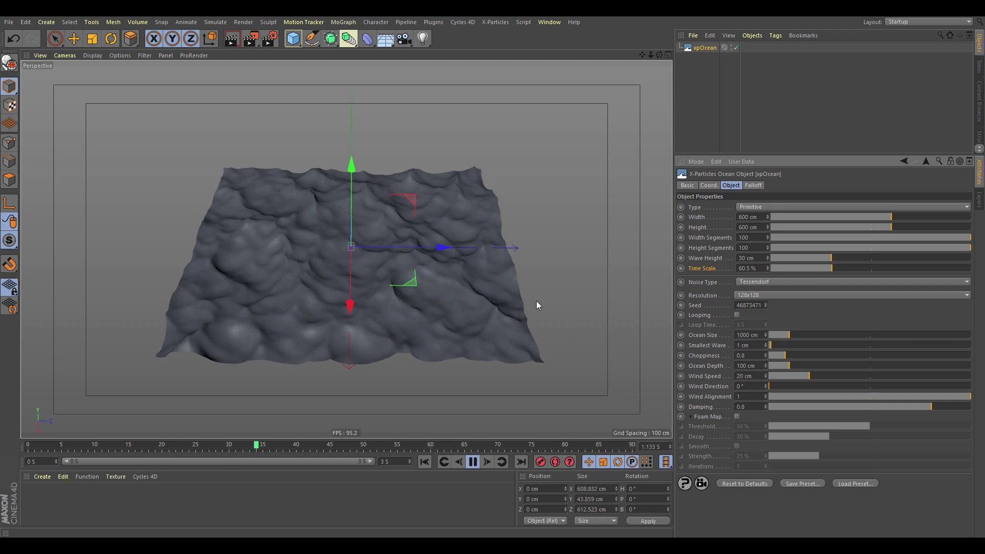
{"action": "left_click", "coordinate": [473, 462]}
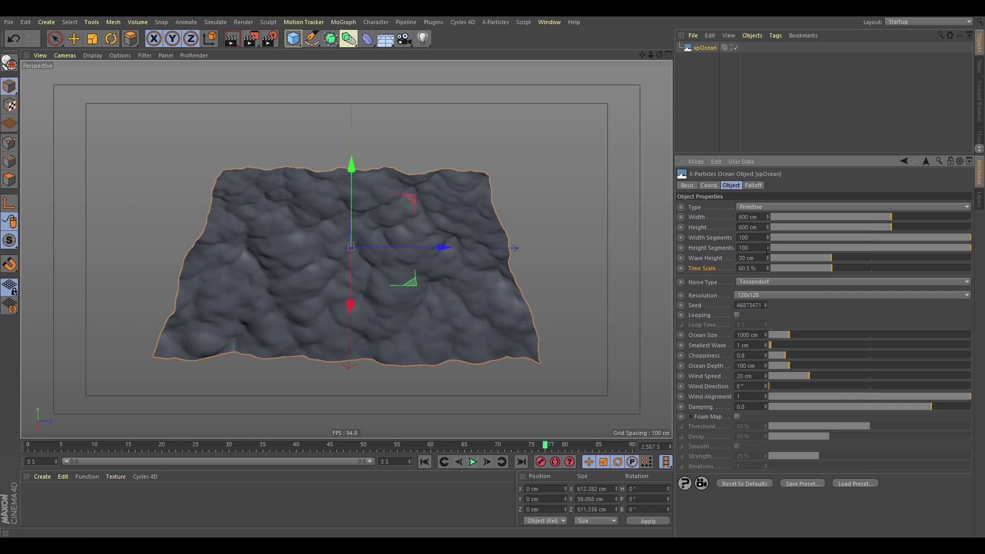
Reset Time Scale to 100%, preview the plain Noise type, then return to Tessendorf noise
{"action": "right_click", "coordinate": [768, 268]}
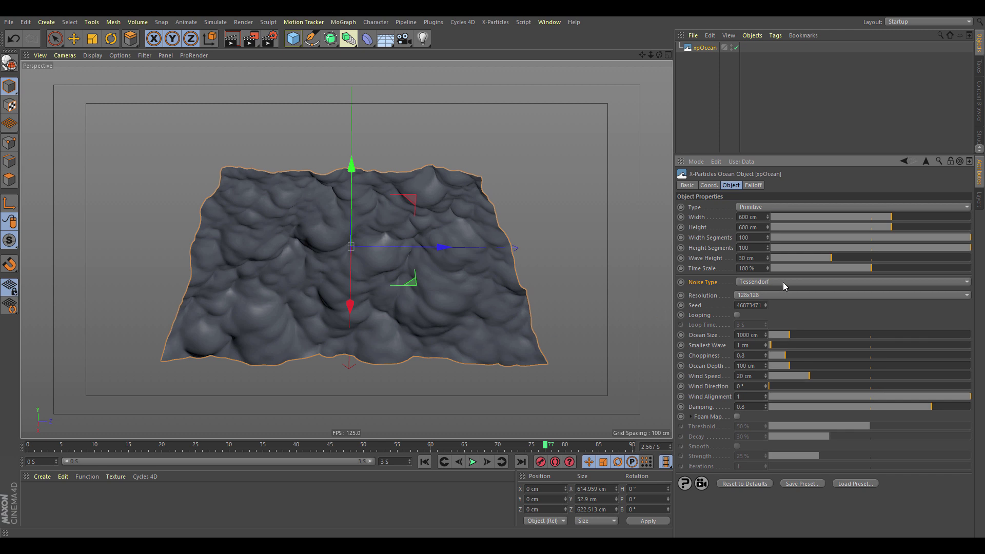
{"action": "left_click", "coordinate": [783, 283]}
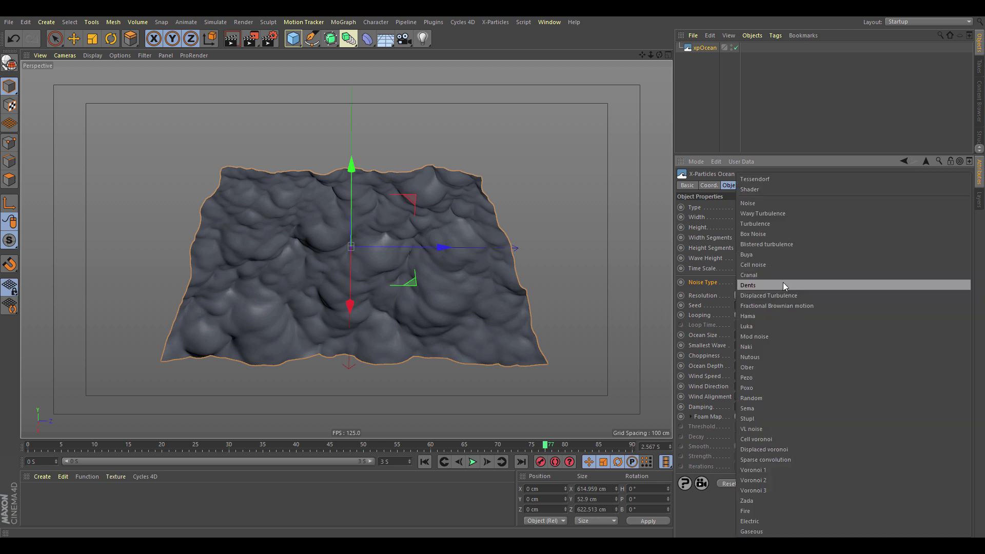
{"action": "left_click", "coordinate": [759, 203]}
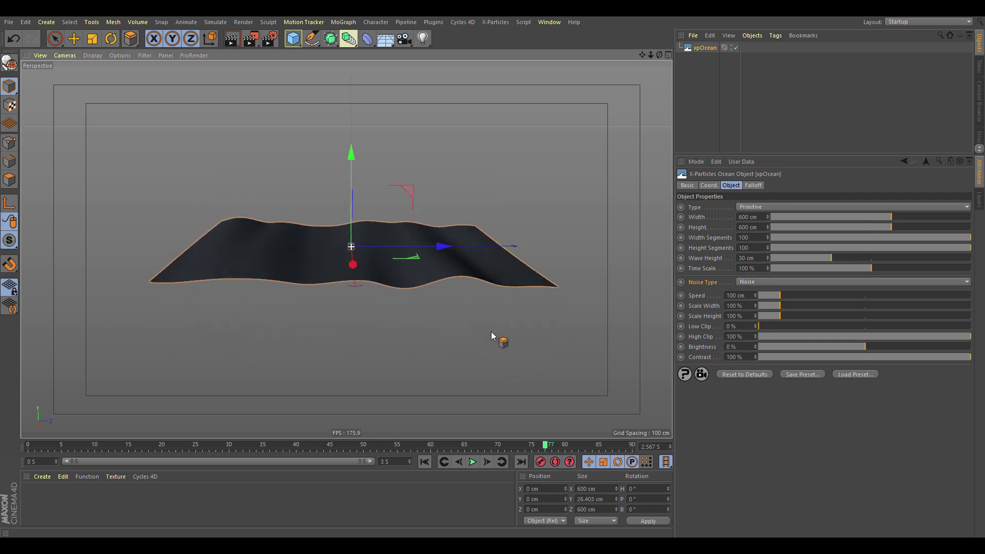
{"action": "left_click", "coordinate": [472, 463]}
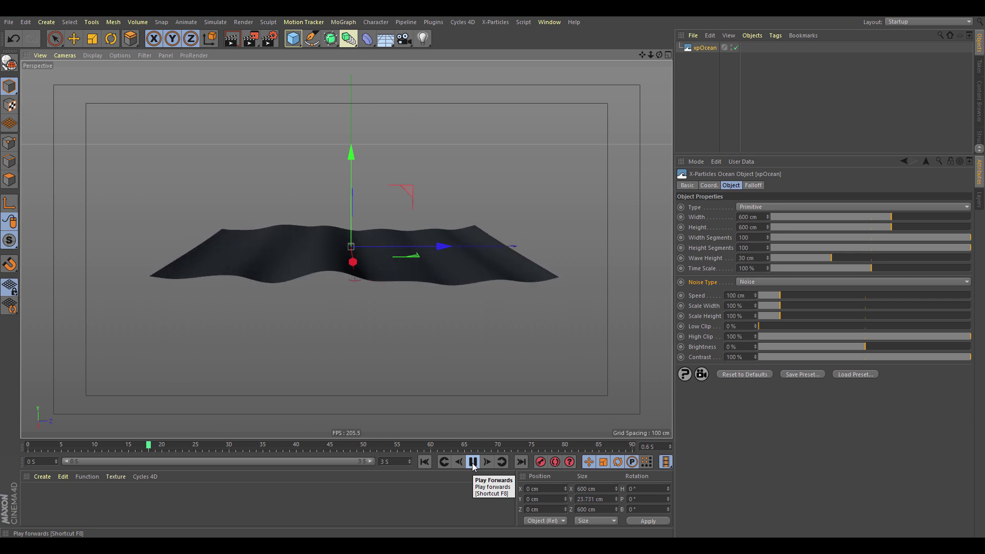
{"action": "left_click", "coordinate": [473, 463]}
{"action": "left_click", "coordinate": [761, 284]}
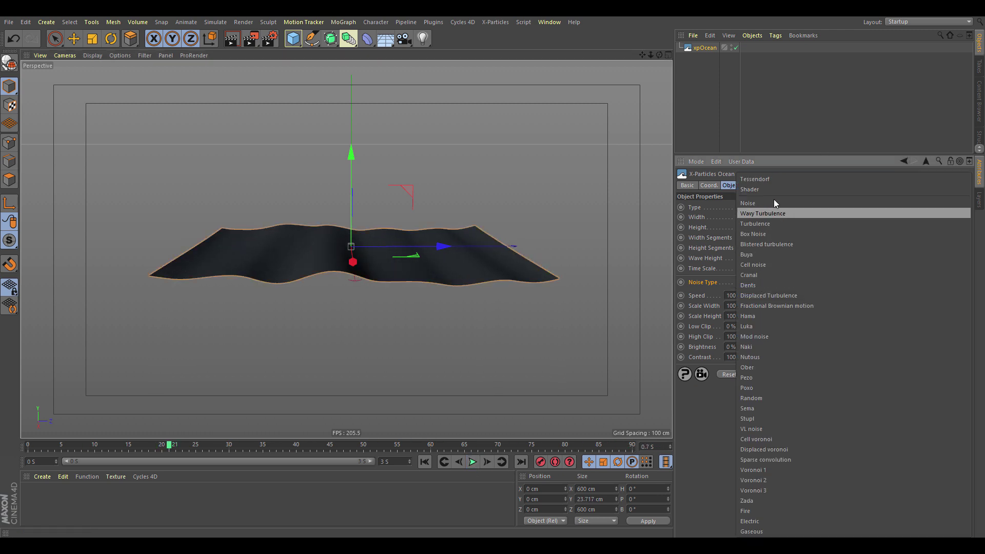
{"action": "left_click", "coordinate": [777, 176]}
{"action": "left_click_drag", "start_coordinate": [547, 230], "coordinate": [545, 248], "text": "alt"}
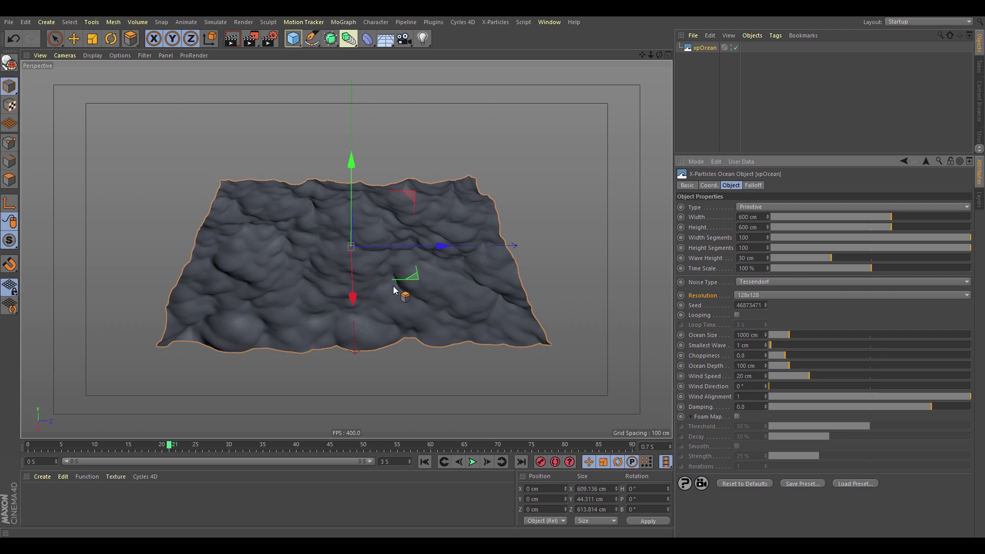
Set the ocean resolution to 256x256 and play the waves from the first frame
{"action": "left_click", "coordinate": [762, 295]}
{"action": "left_click", "coordinate": [765, 336]}
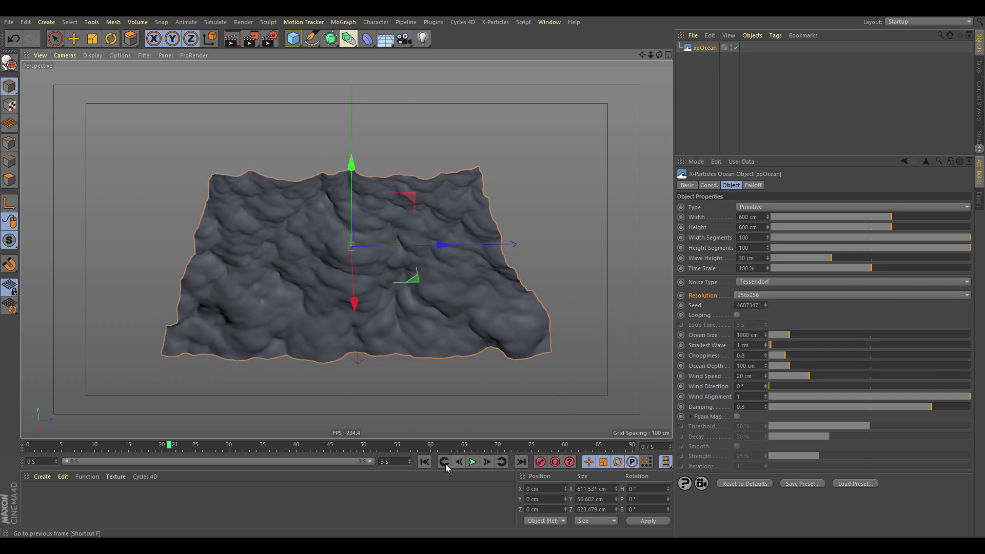
{"action": "left_click", "coordinate": [425, 461]}
{"action": "left_click", "coordinate": [472, 462]}
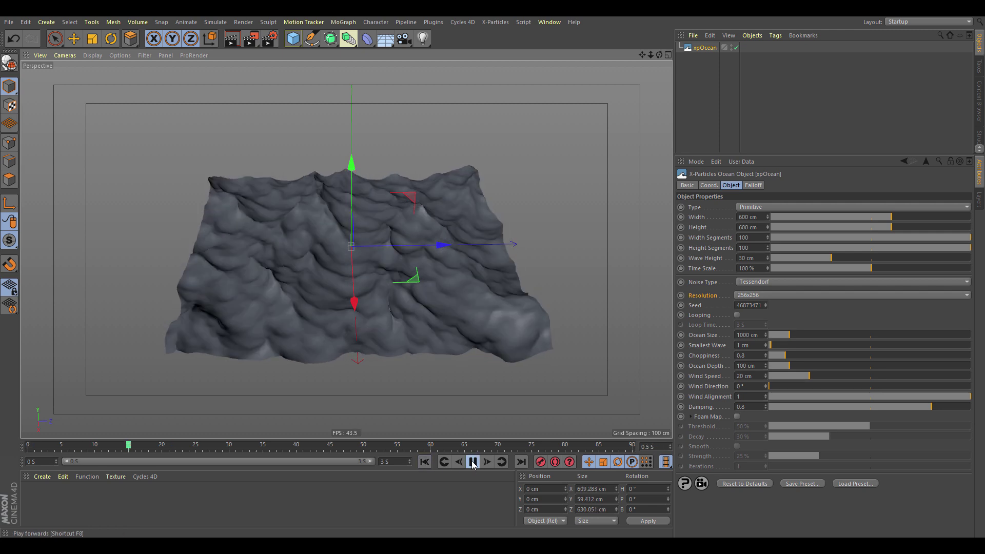
{"action": "left_click", "coordinate": [473, 463]}
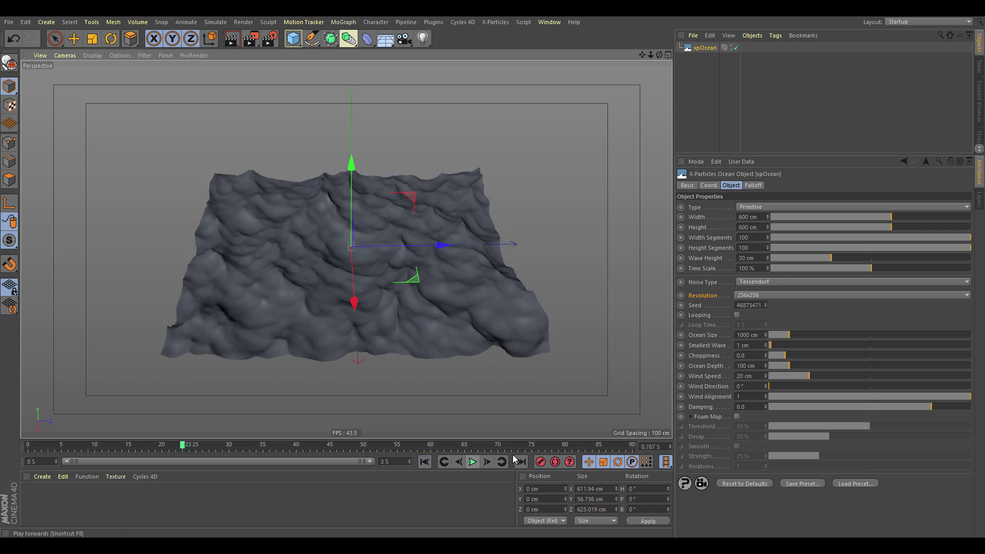
Keep resolution at 256x256, rewind to the first frame, and enable Looping with Loop Time 3.5
{"action": "left_click", "coordinate": [779, 294]}
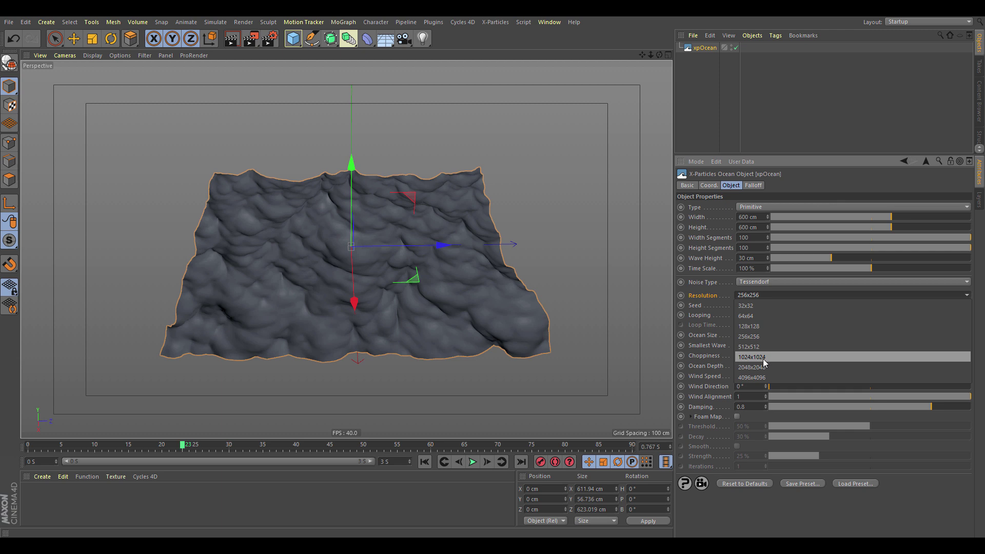
{"action": "left_click", "coordinate": [769, 336]}
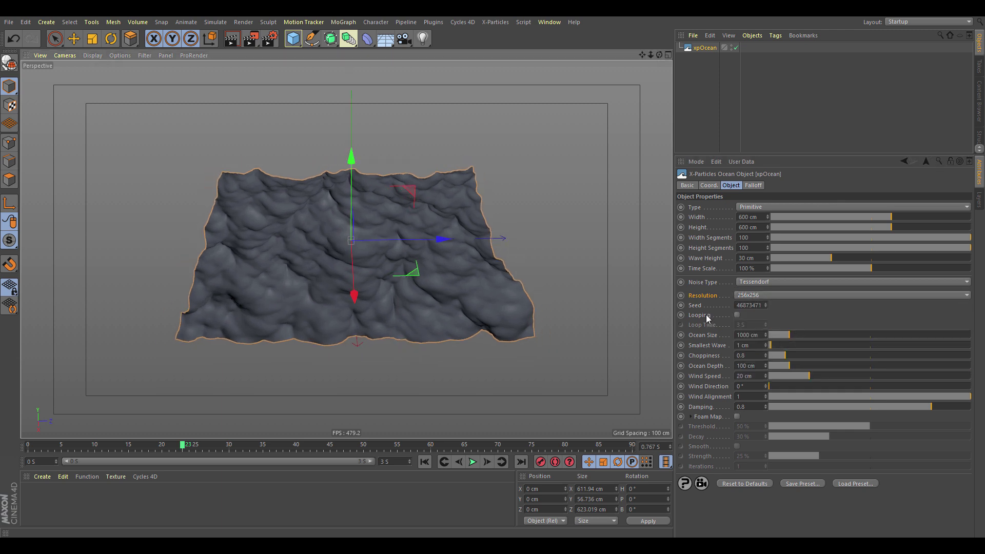
{"action": "left_click", "coordinate": [425, 462]}
{"action": "left_click", "coordinate": [737, 315]}
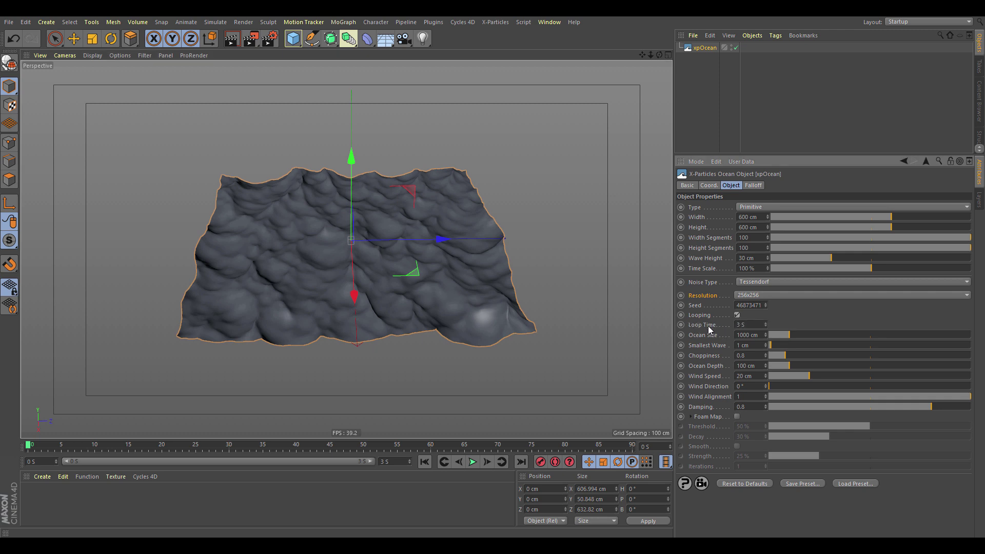
Preview the looping waves, turn Looping off, and try enlarging Ocean Size toward 1380 cm
{"action": "key", "text": "shift+g"}
{"action": "key", "text": "shift+f"}
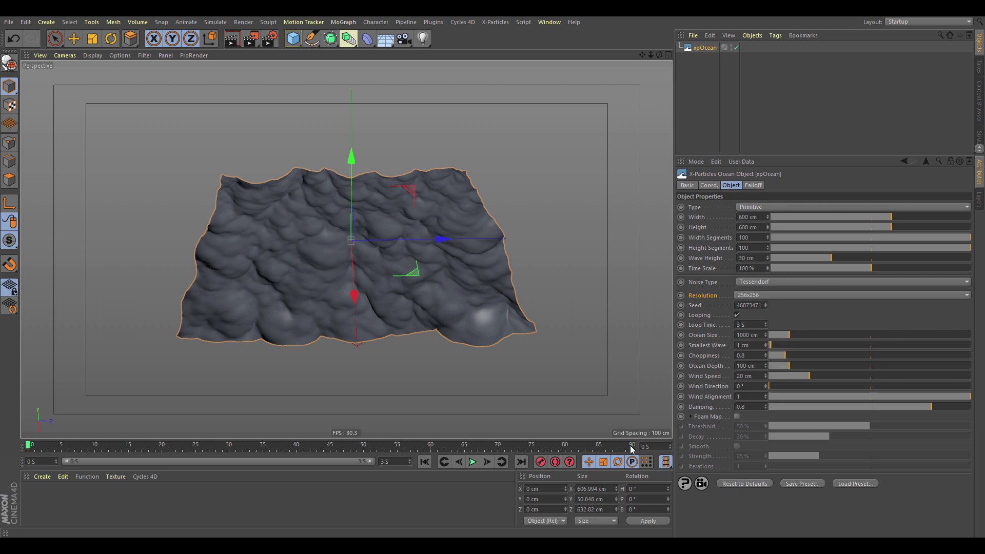
{"action": "left_click", "coordinate": [477, 464]}
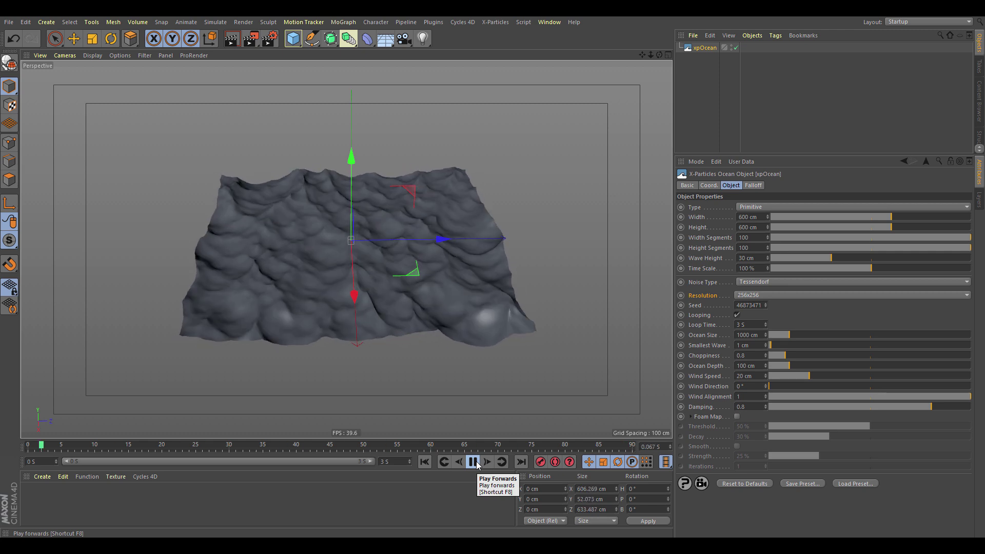
{"action": "left_click", "coordinate": [473, 462]}
{"action": "left_click", "coordinate": [737, 316]}
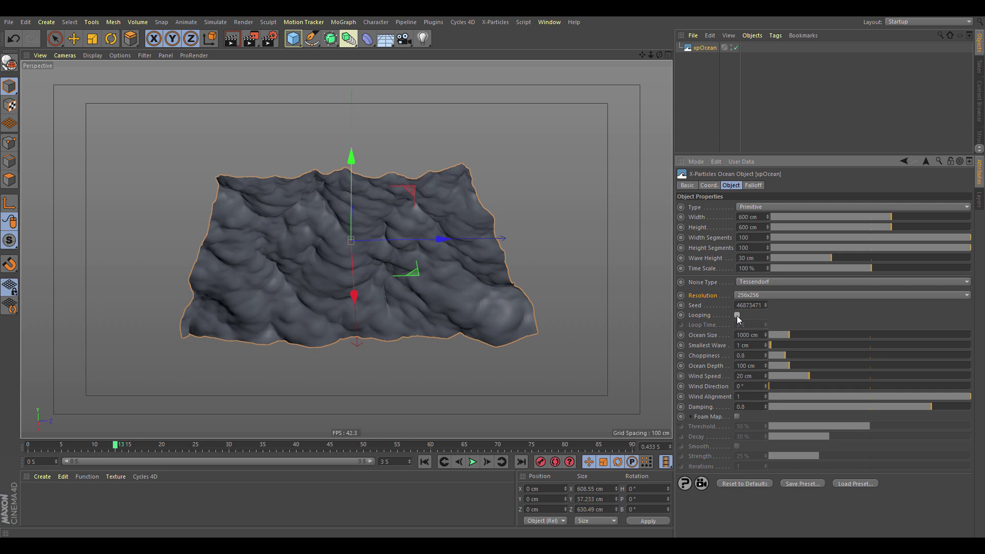
{"action": "left_click", "coordinate": [703, 336]}
{"action": "mouse_move", "coordinate": [792, 335]}
{"action": "left_mouse_down"}
{"action": "mouse_move", "coordinate": [827, 335]}
{"action": "mouse_move", "coordinate": [776, 341]}
{"action": "mouse_move", "coordinate": [786, 342]}
{"action": "left_mouse_up"}
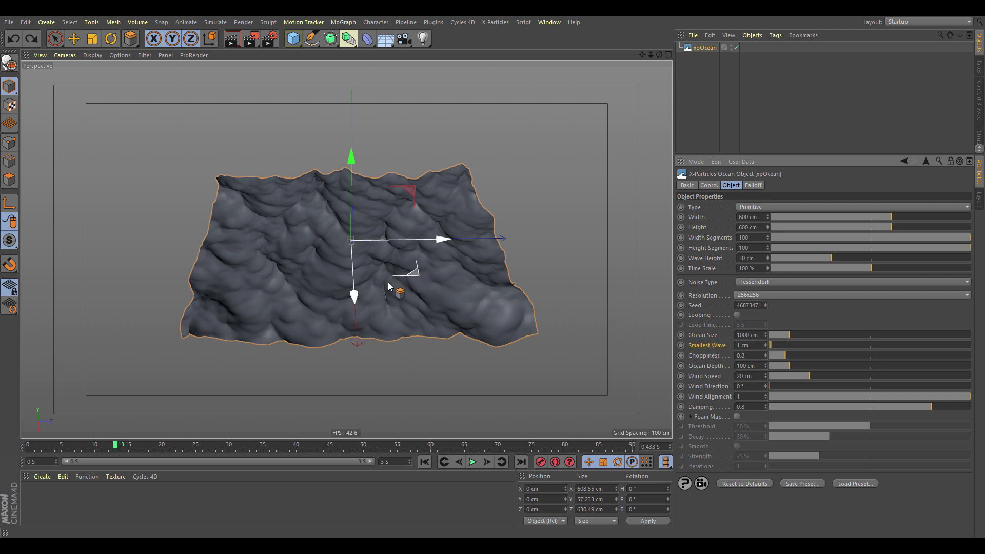
{"action": "left_click_drag", "start_coordinate": [467, 305], "coordinate": [441, 300], "text": "alt"}
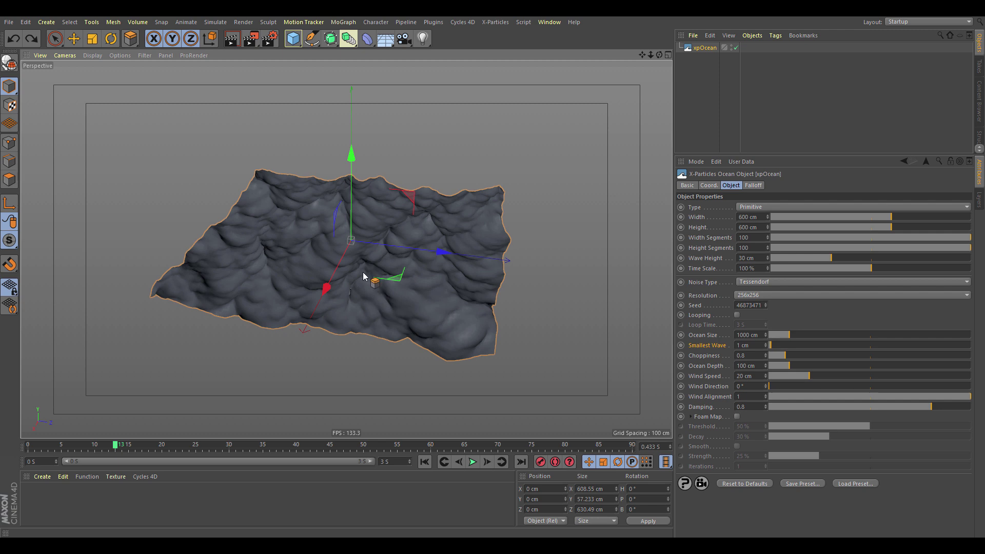
{"action": "left_click_drag", "start_coordinate": [775, 347], "coordinate": [733, 347]}
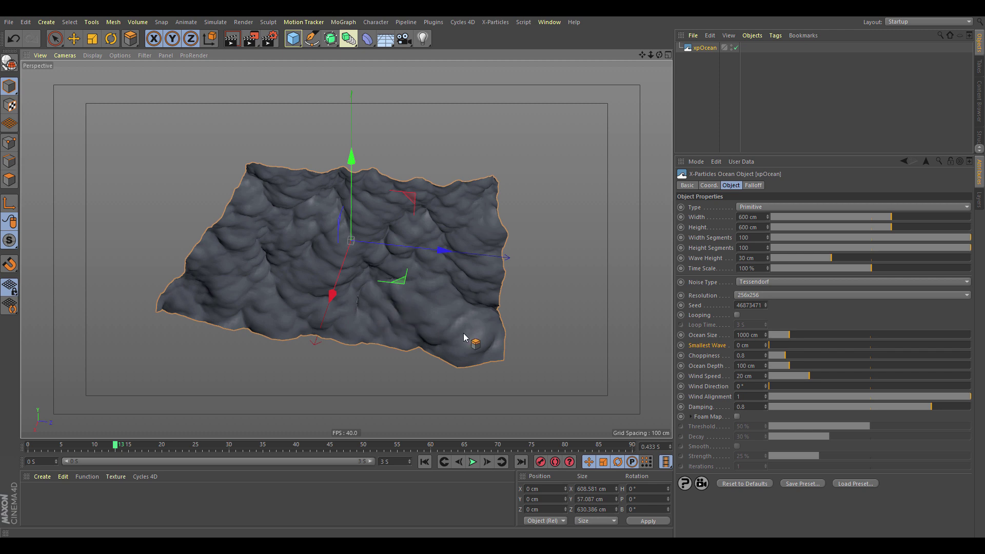
{"action": "left_click_drag", "start_coordinate": [789, 349], "coordinate": [970, 346]}
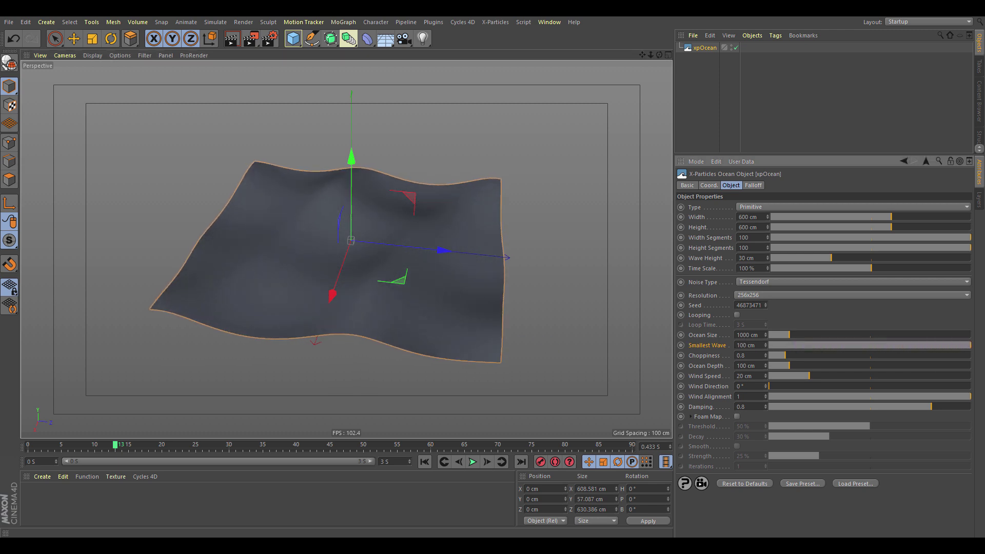
{"action": "left_click_drag", "start_coordinate": [354, 329], "coordinate": [356, 288], "text": "alt"}
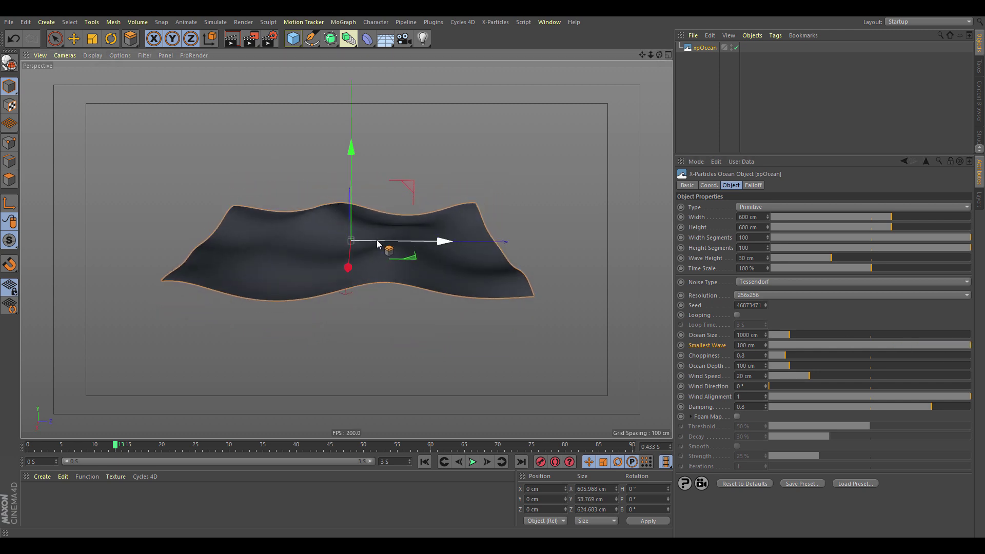
{"action": "left_click_drag", "start_coordinate": [969, 347], "coordinate": [858, 342]}
{"action": "left_click_drag", "start_coordinate": [821, 341], "coordinate": [781, 338]}
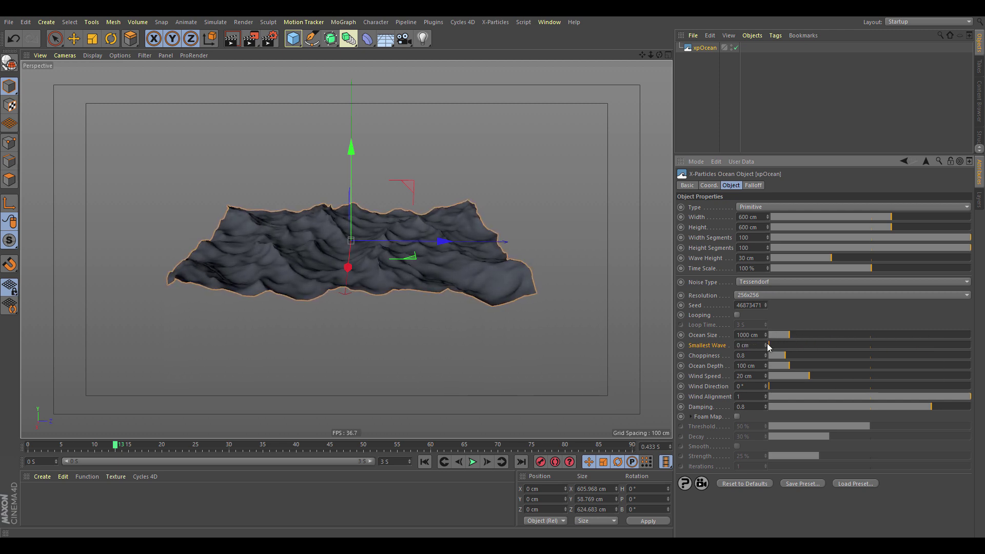
{"action": "left_click_drag", "start_coordinate": [422, 297], "coordinate": [396, 317], "text": "alt"}
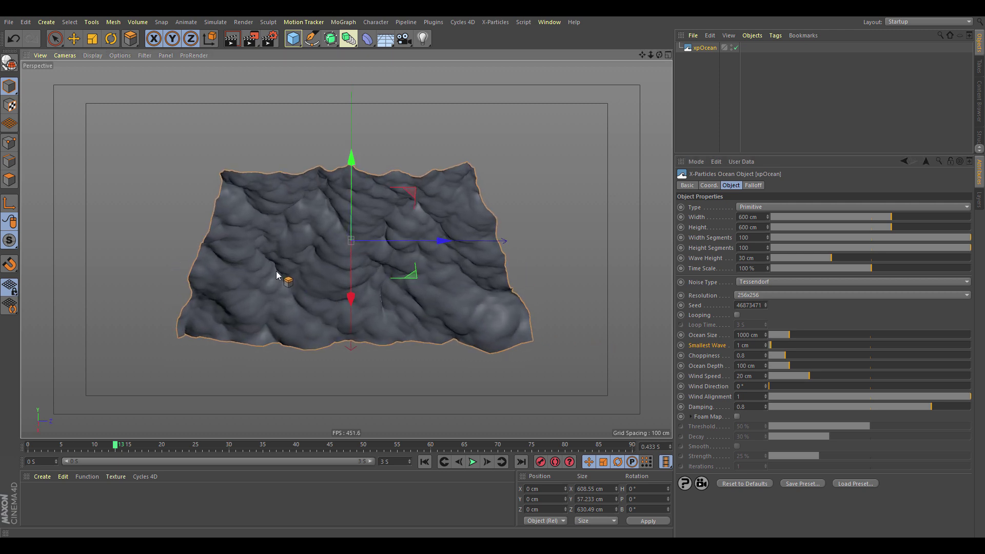
{"action": "left_click_drag", "start_coordinate": [784, 358], "coordinate": [770, 361]}
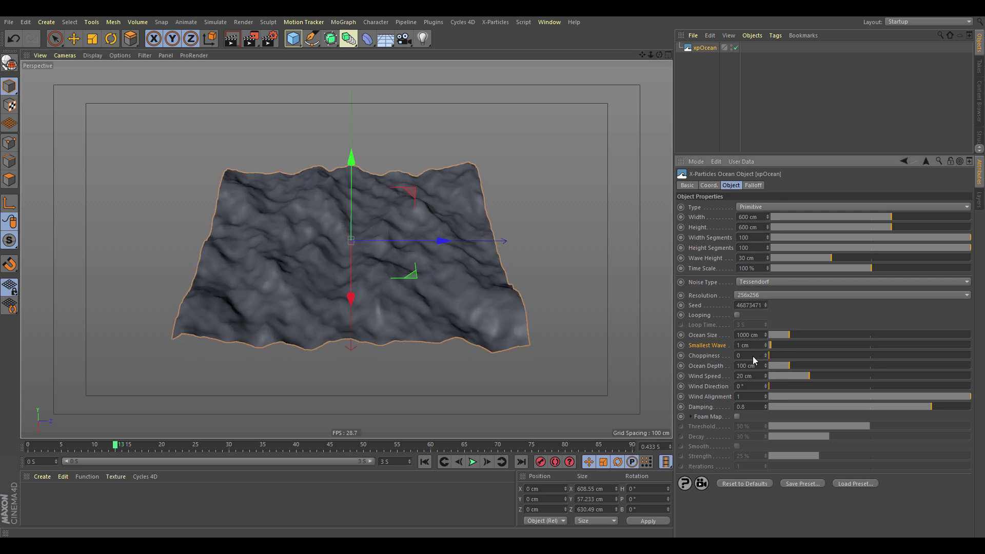
{"action": "left_click_drag", "start_coordinate": [767, 359], "coordinate": [788, 354]}
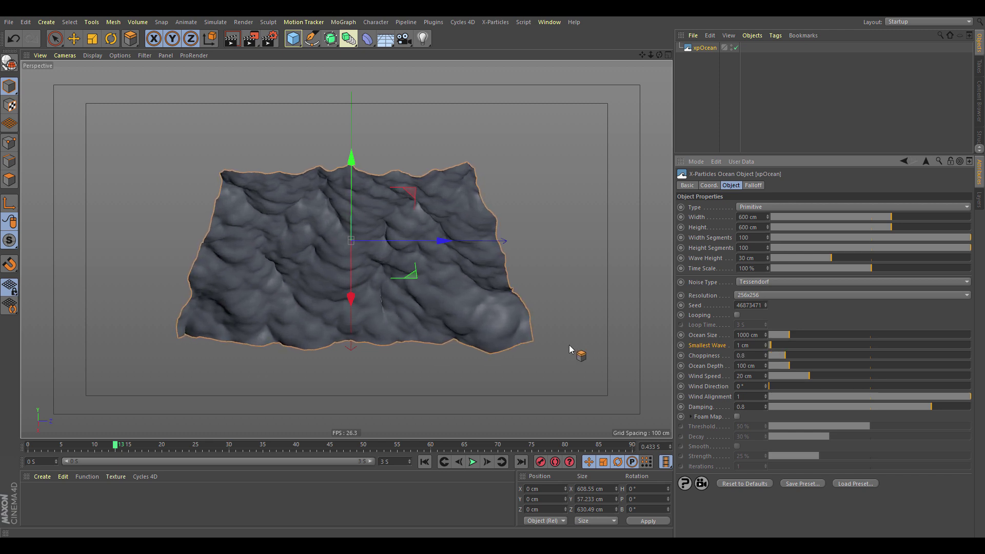
{"action": "left_click_drag", "start_coordinate": [568, 345], "coordinate": [564, 337], "text": "alt"}
{"action": "left_click_drag", "start_coordinate": [786, 356], "coordinate": [821, 358]}
{"action": "mouse_move", "coordinate": [413, 326]}
{"action": "left_mouse_down", "text": "alt"}
{"action": "mouse_move", "coordinate": [418, 281]}
{"action": "mouse_move", "coordinate": [352, 281]}
{"action": "mouse_move", "coordinate": [408, 341]}
{"action": "left_mouse_up", "text": "alt"}
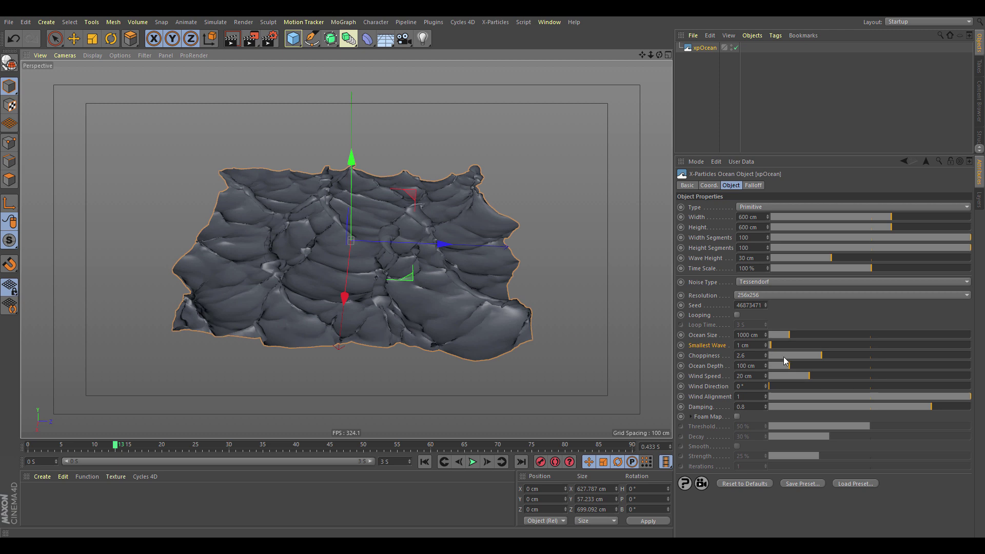
{"action": "right_click", "coordinate": [767, 356]}
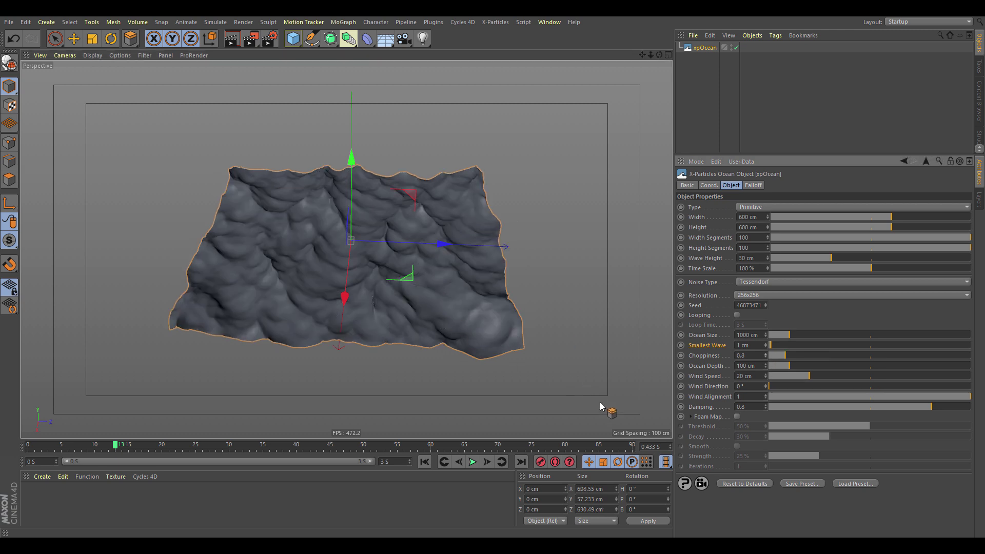
{"action": "left_click_drag", "start_coordinate": [601, 406], "coordinate": [736, 367], "text": "alt"}
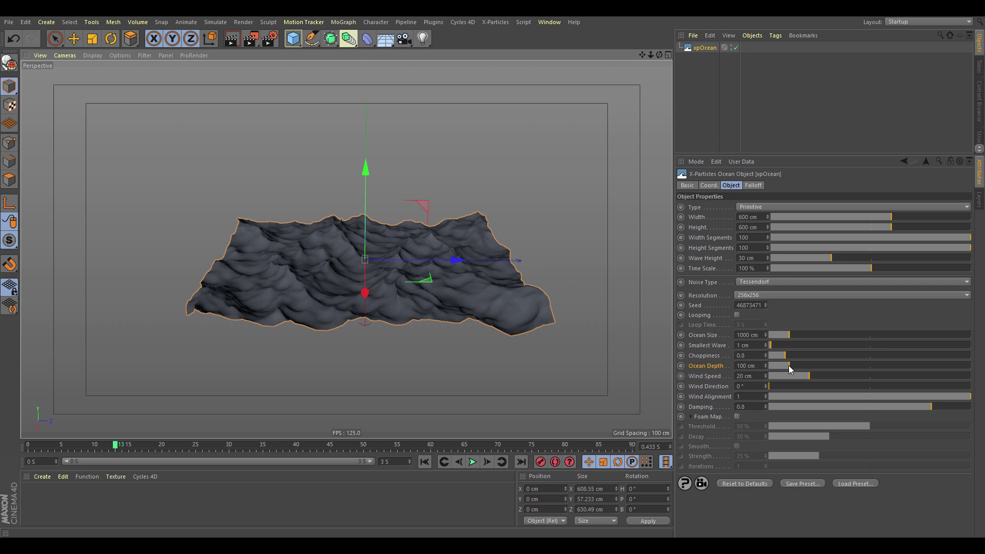
{"action": "left_click_drag", "start_coordinate": [790, 368], "coordinate": [809, 372]}
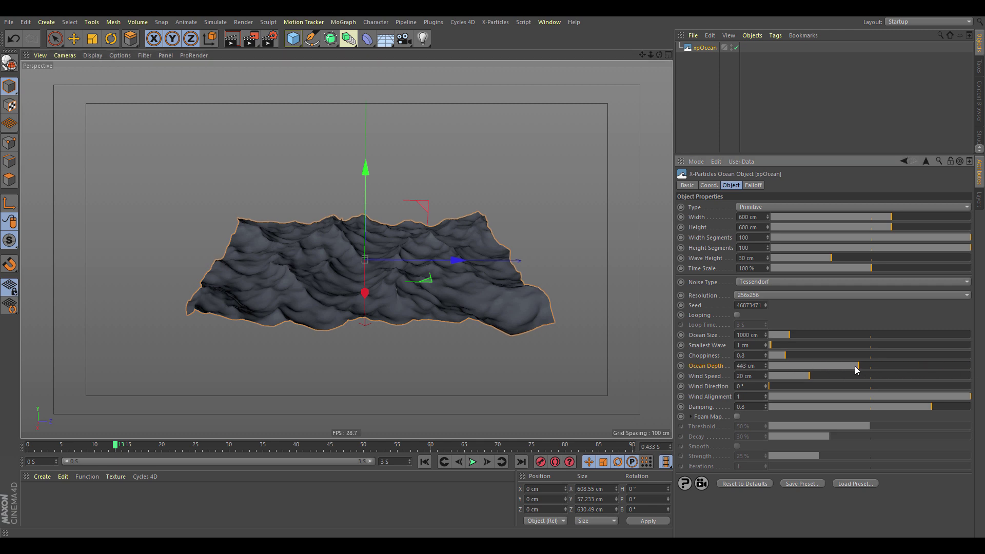
{"action": "left_click_drag", "start_coordinate": [783, 375], "coordinate": [770, 375]}
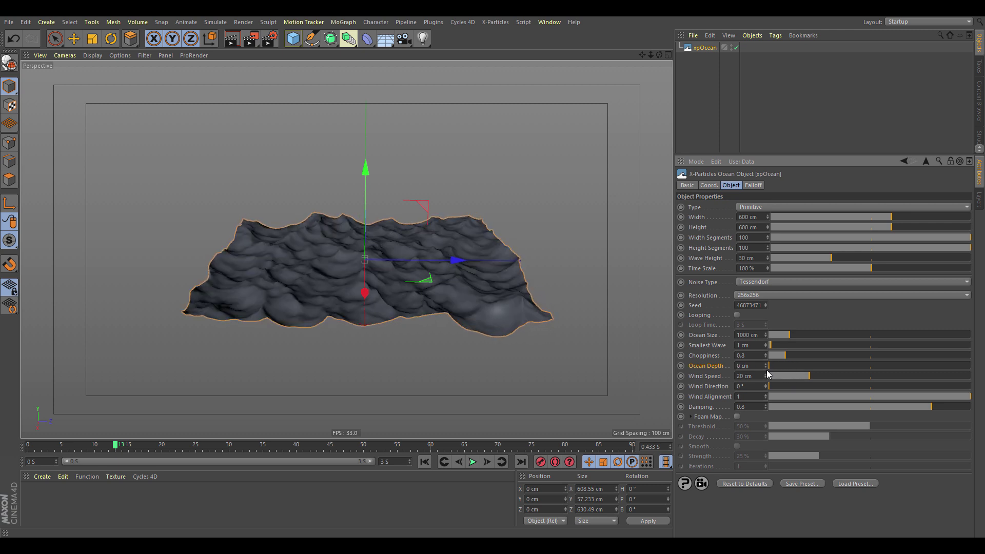
{"action": "left_click_drag", "start_coordinate": [770, 368], "coordinate": [767, 370]}
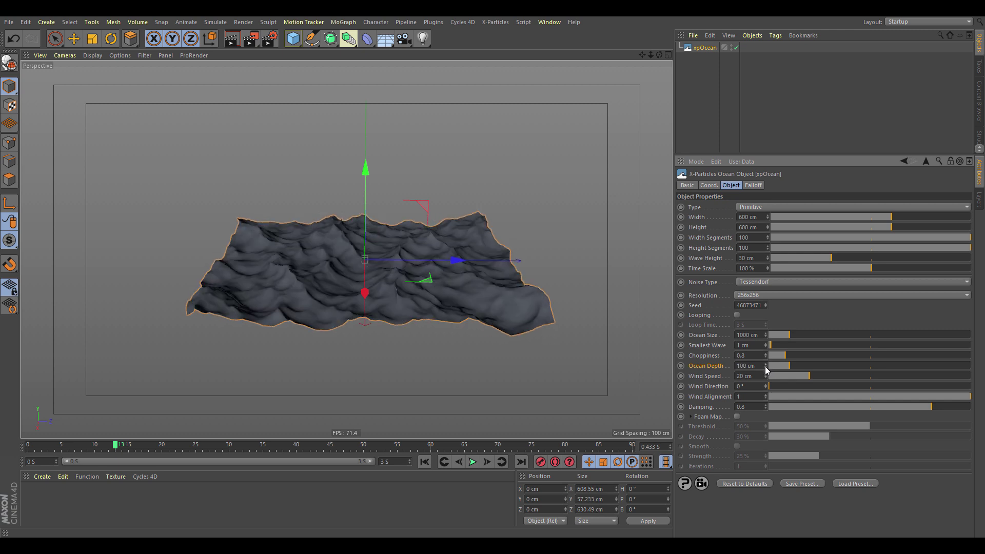
{"action": "key", "text": "ctrl+z"}
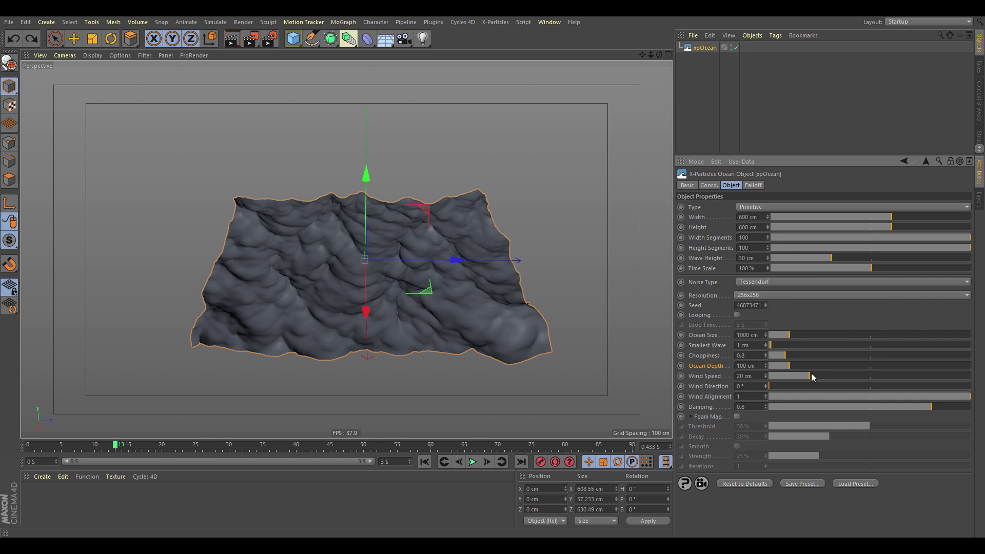
{"action": "left_click_drag", "start_coordinate": [809, 379], "coordinate": [844, 380]}
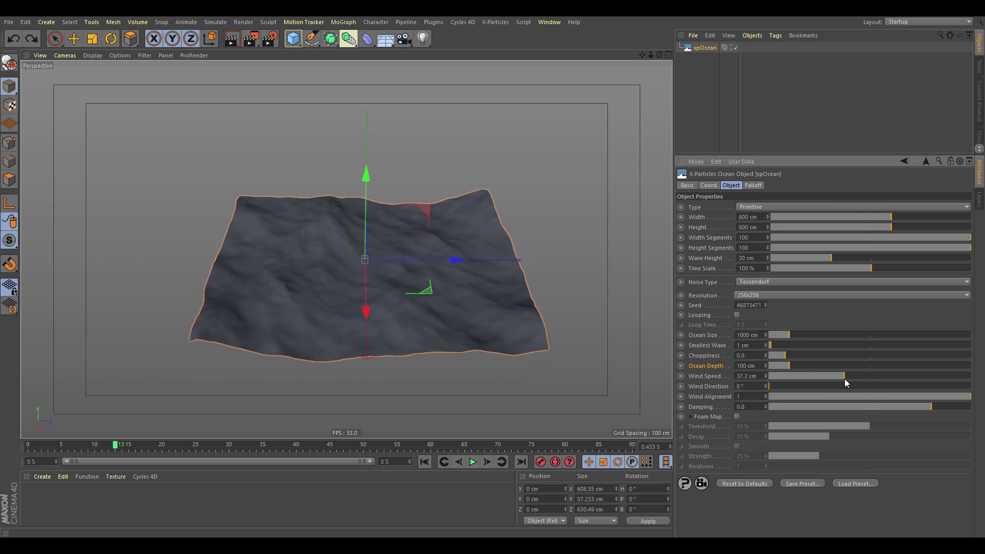
{"action": "left_click", "coordinate": [475, 462]}
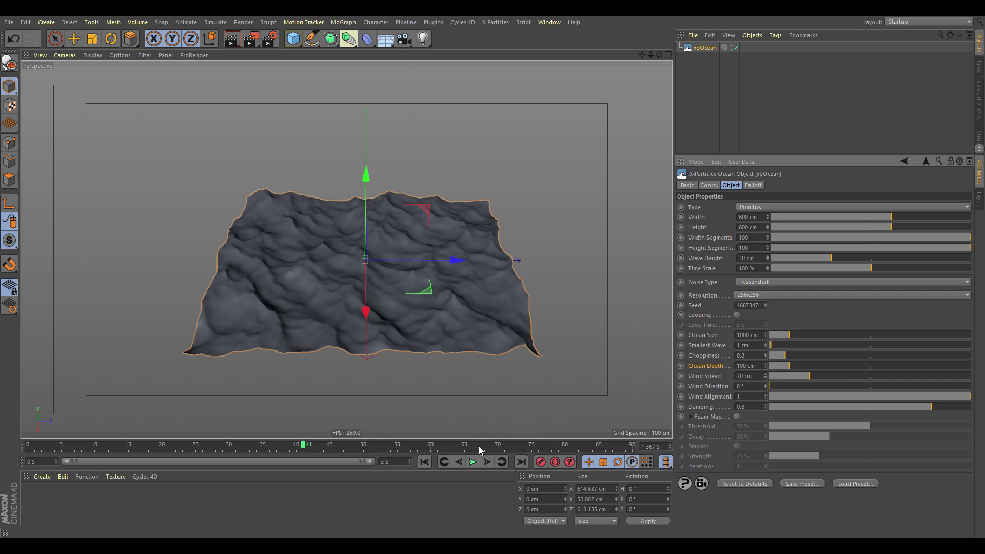
{"action": "left_click", "coordinate": [784, 386]}
{"action": "left_click", "coordinate": [785, 388]}
{"action": "mouse_move", "coordinate": [786, 393]}
{"action": "left_mouse_down"}
{"action": "mouse_move", "coordinate": [816, 385]}
{"action": "mouse_move", "coordinate": [768, 389]}
{"action": "left_mouse_up"}
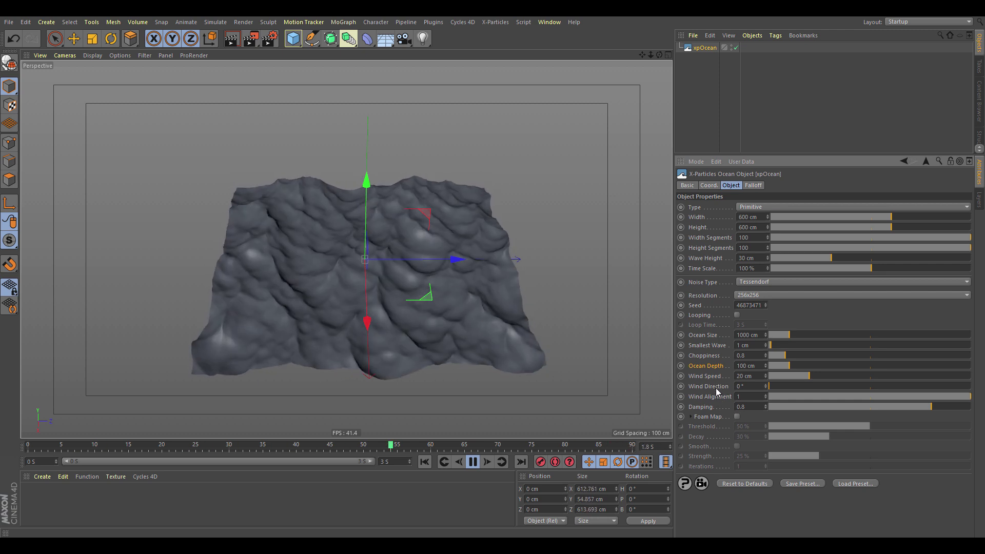
{"action": "left_click_drag", "start_coordinate": [810, 400], "coordinate": [971, 396]}
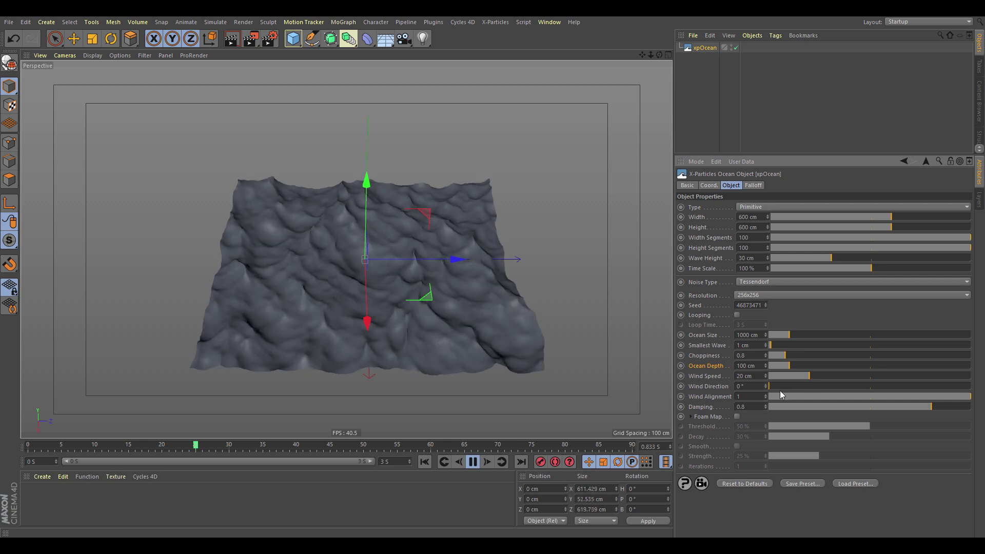
{"action": "mouse_move", "coordinate": [768, 386]}
{"action": "left_mouse_down"}
{"action": "mouse_move", "coordinate": [829, 392]}
{"action": "mouse_move", "coordinate": [767, 389]}
{"action": "left_mouse_up"}
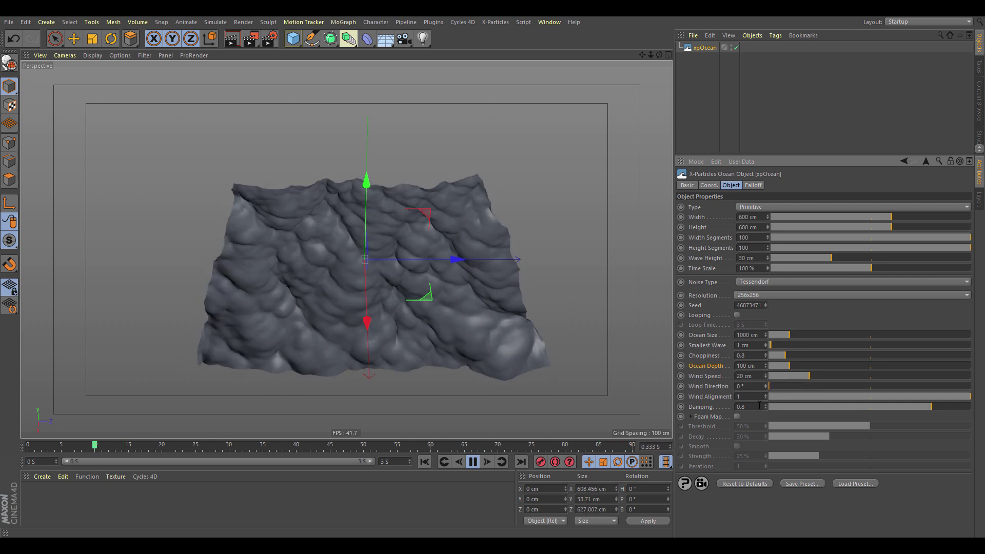
{"action": "left_click", "coordinate": [472, 461]}
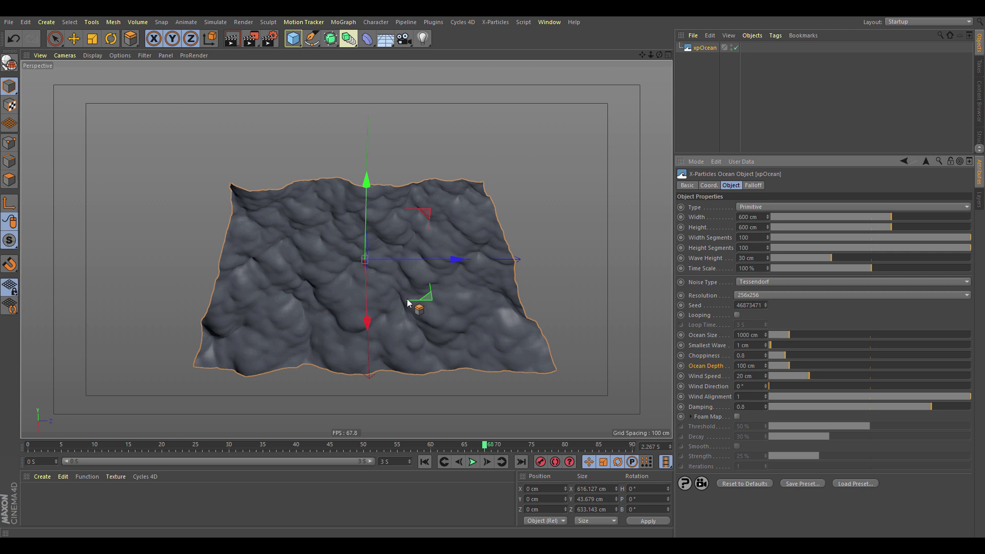
Raise the ocean's Damping through 0.5 and 0.8 to 1 during playback, keeping Wind Direction at 0°
{"action": "left_click", "coordinate": [473, 462]}
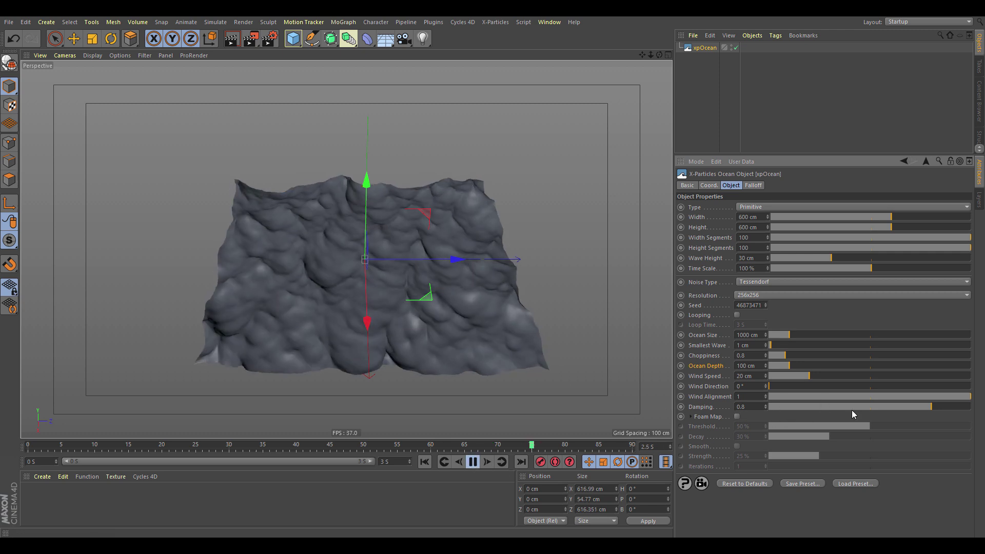
{"action": "left_click_drag", "start_coordinate": [905, 406], "coordinate": [977, 411]}
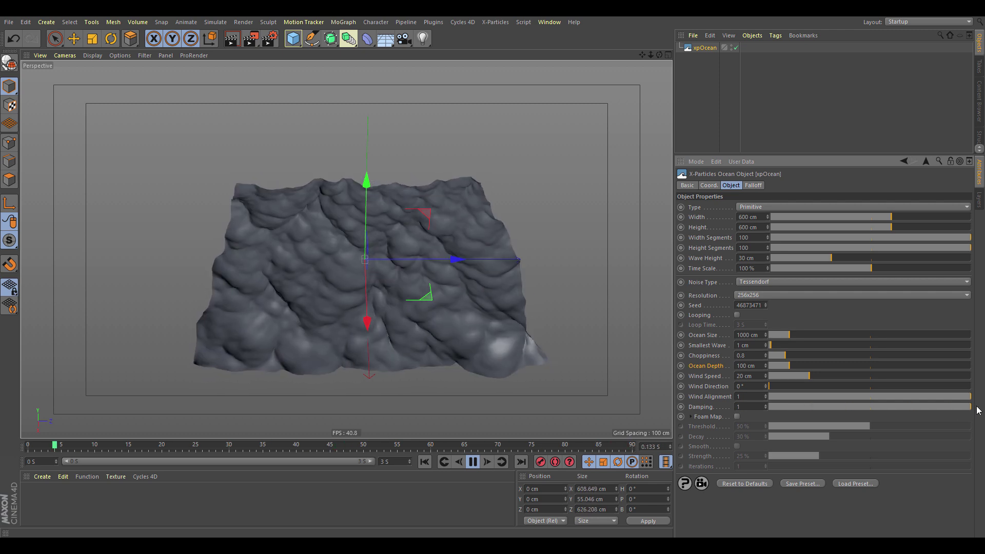
{"action": "left_click", "coordinate": [871, 407]}
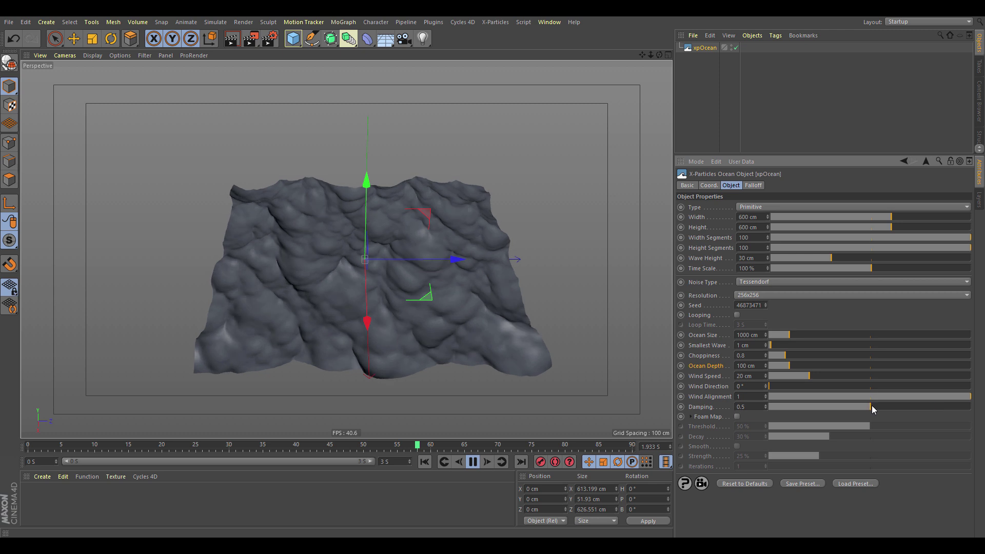
{"action": "left_click_drag", "start_coordinate": [872, 407], "coordinate": [931, 407]}
{"action": "left_click", "coordinate": [968, 408]}
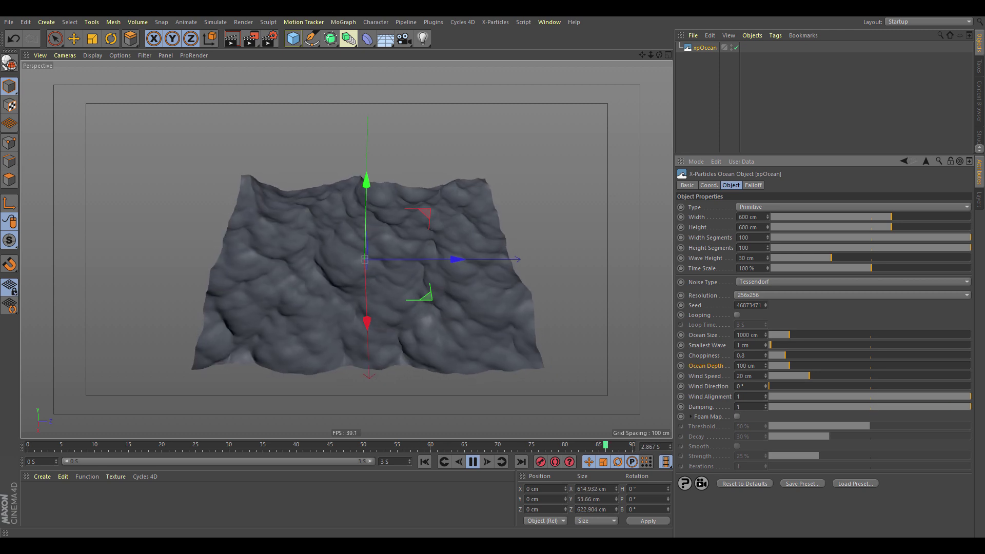
{"action": "left_click", "coordinate": [770, 386]}
{"action": "key", "text": "ctrl+z"}
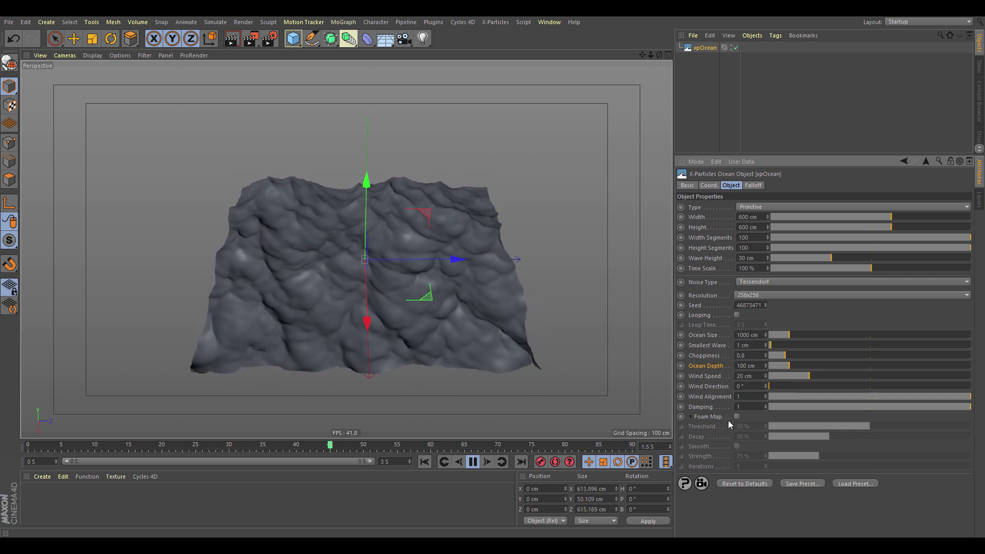
{"action": "left_click", "coordinate": [473, 461]}
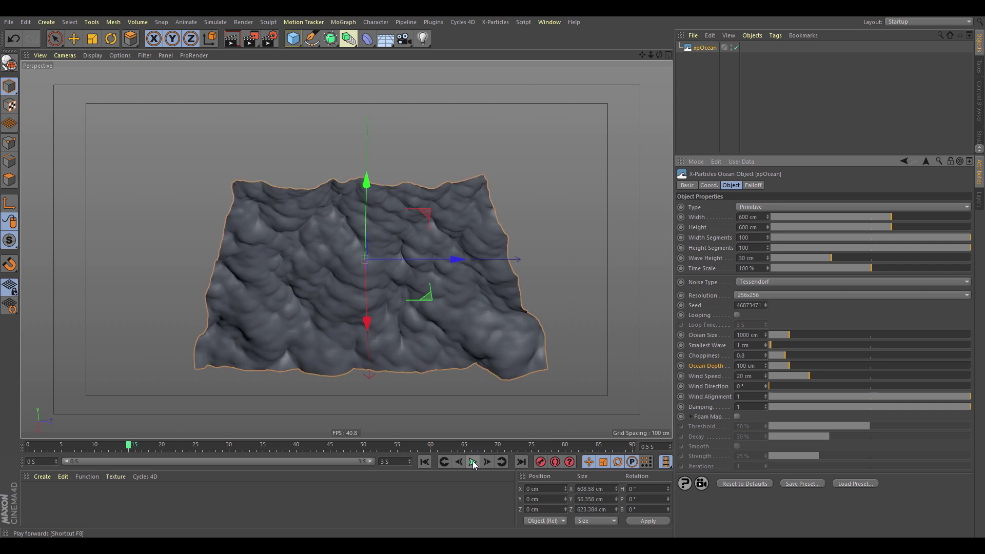
Enable the ocean's Foam Map and play from the start to watch the xpFoamMap foam
{"action": "left_click", "coordinate": [737, 417]}
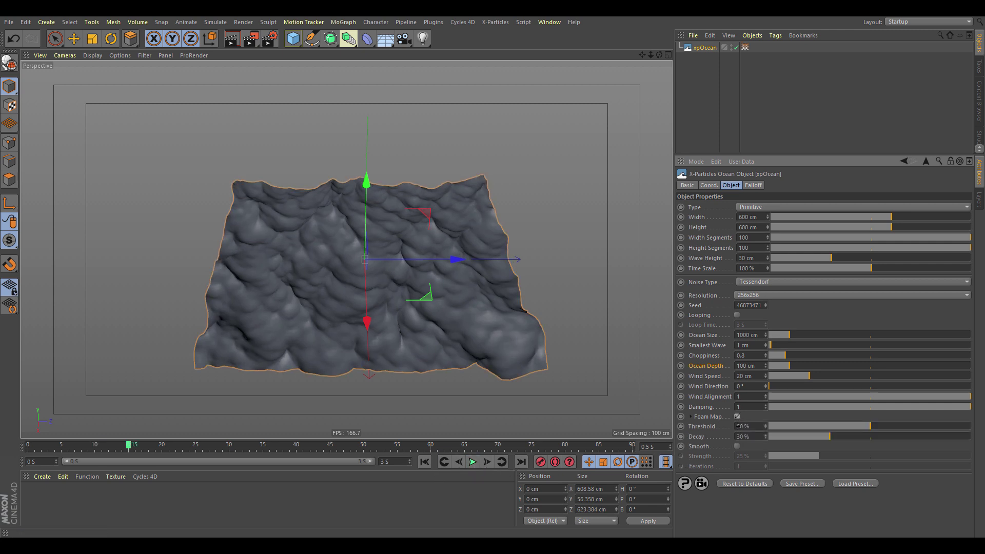
{"action": "left_click", "coordinate": [745, 48]}
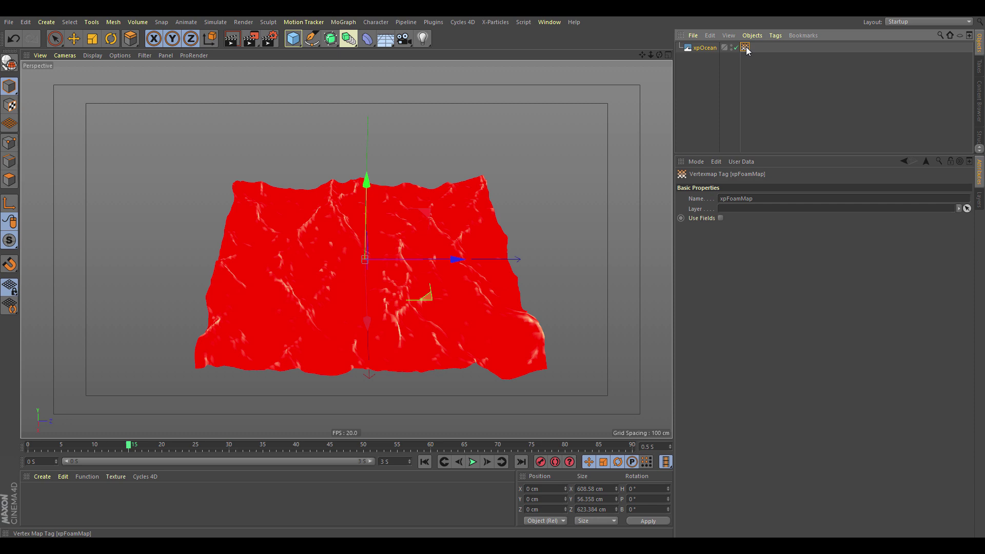
{"action": "left_click", "coordinate": [425, 462]}
{"action": "left_click", "coordinate": [473, 462]}
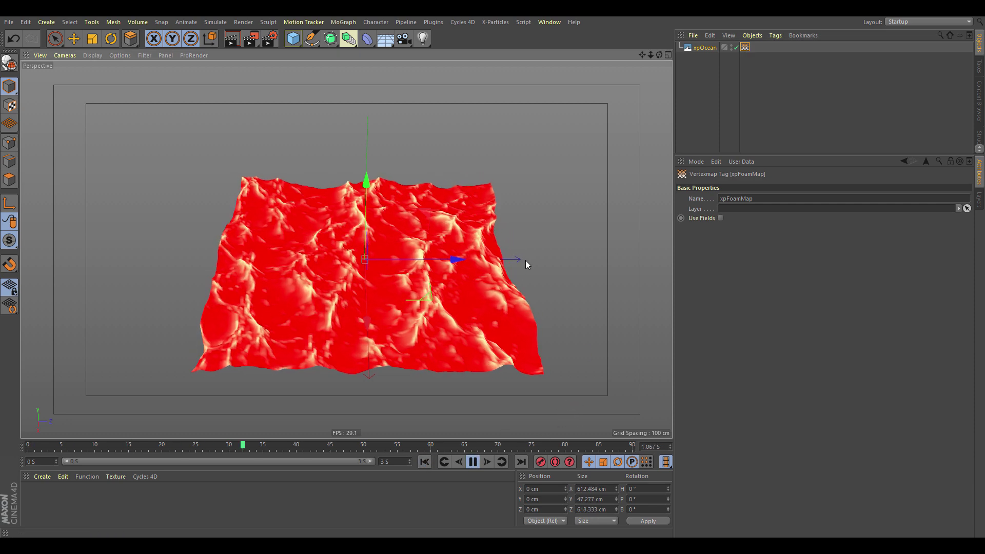
{"action": "left_click", "coordinate": [704, 47]}
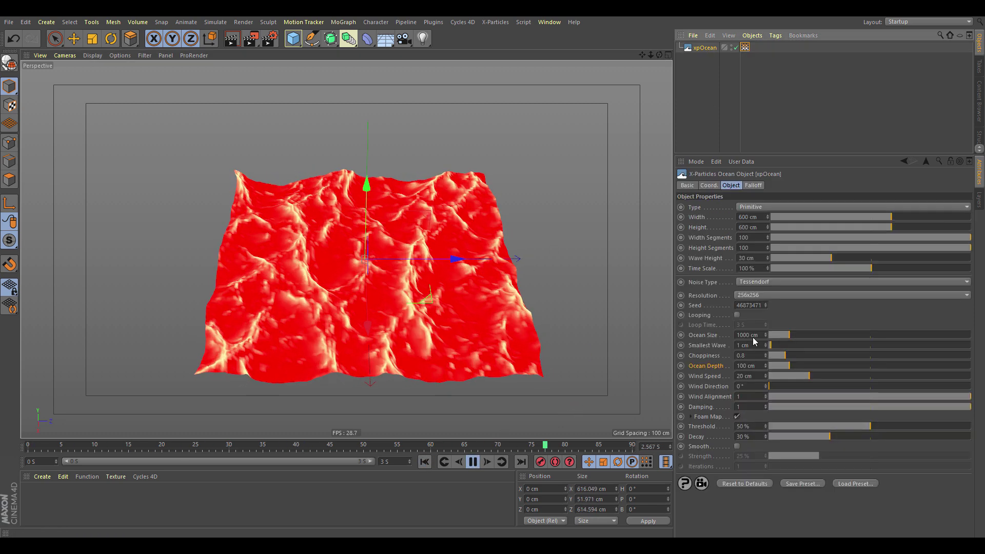
Lower the foam Threshold, drop Decay to 23%, and turn on foam Smooth
{"action": "left_click", "coordinate": [867, 426]}
{"action": "mouse_move", "coordinate": [868, 426]}
{"action": "left_mouse_down"}
{"action": "mouse_move", "coordinate": [814, 426]}
{"action": "mouse_move", "coordinate": [867, 429]}
{"action": "left_mouse_up"}
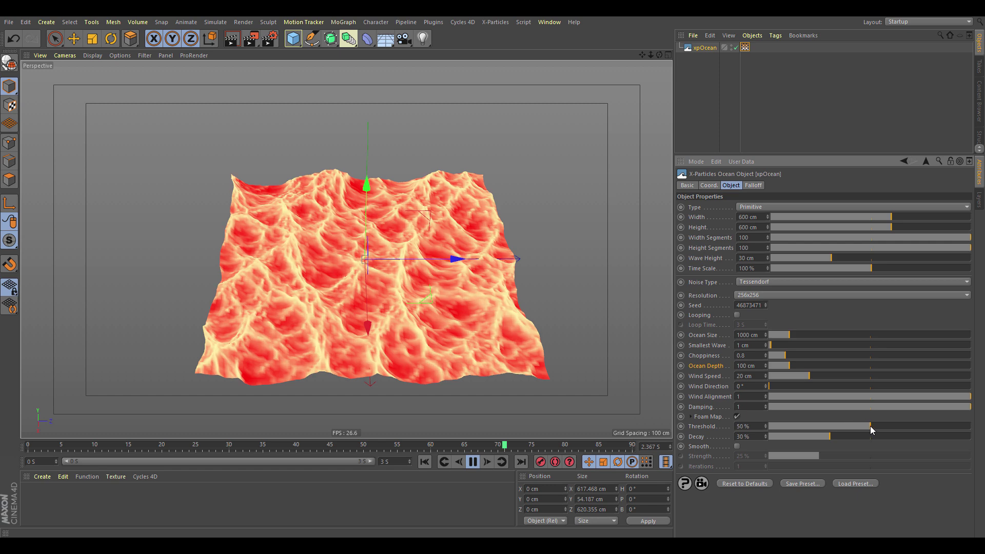
{"action": "mouse_move", "coordinate": [832, 436]}
{"action": "left_mouse_down"}
{"action": "mouse_move", "coordinate": [744, 435]}
{"action": "mouse_move", "coordinate": [815, 438]}
{"action": "left_mouse_up"}
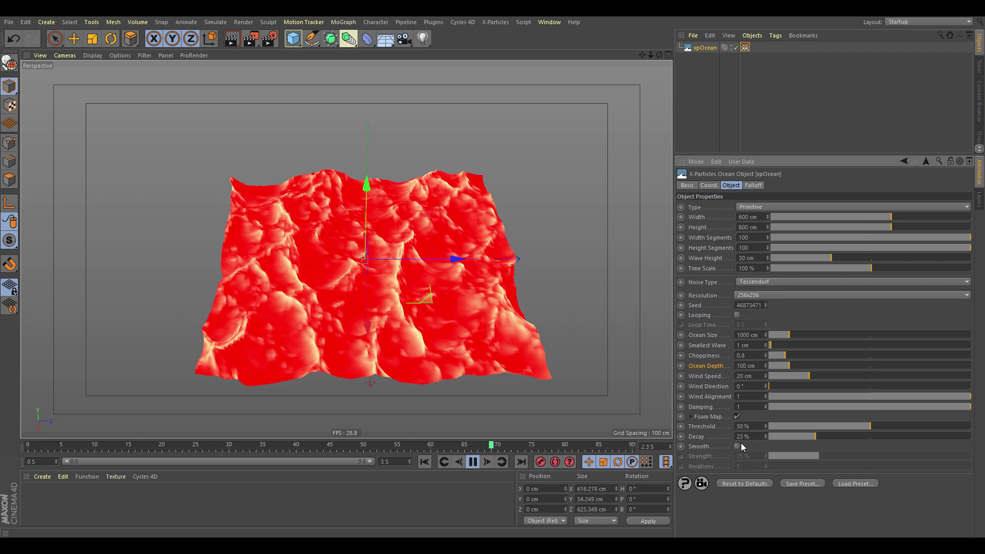
{"action": "left_click", "coordinate": [738, 445]}
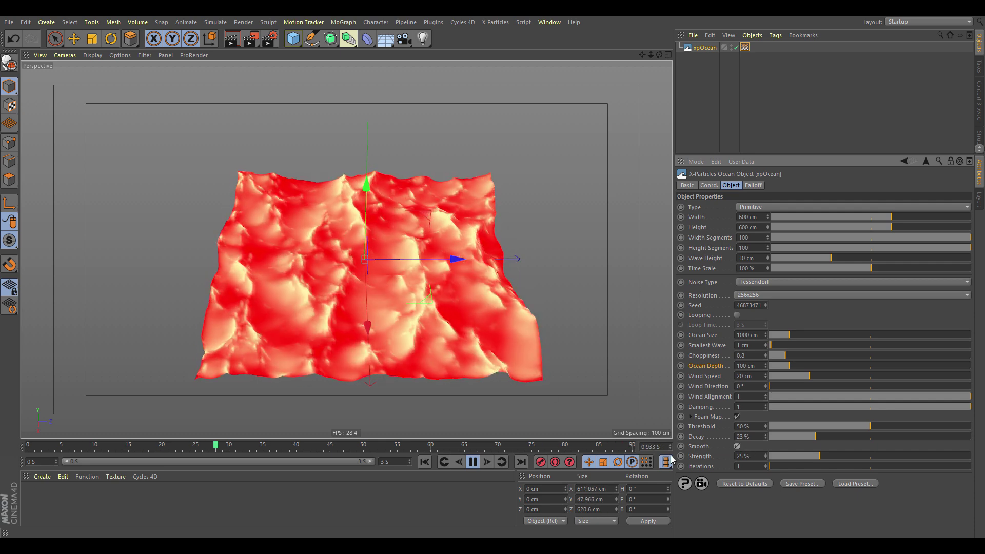
{"action": "left_click", "coordinate": [473, 462]}
Inspect the xpFoamMap tag, then switch Foam Map off on the xpOcean
{"action": "key", "text": "r"}
{"action": "left_click", "coordinate": [745, 46]}
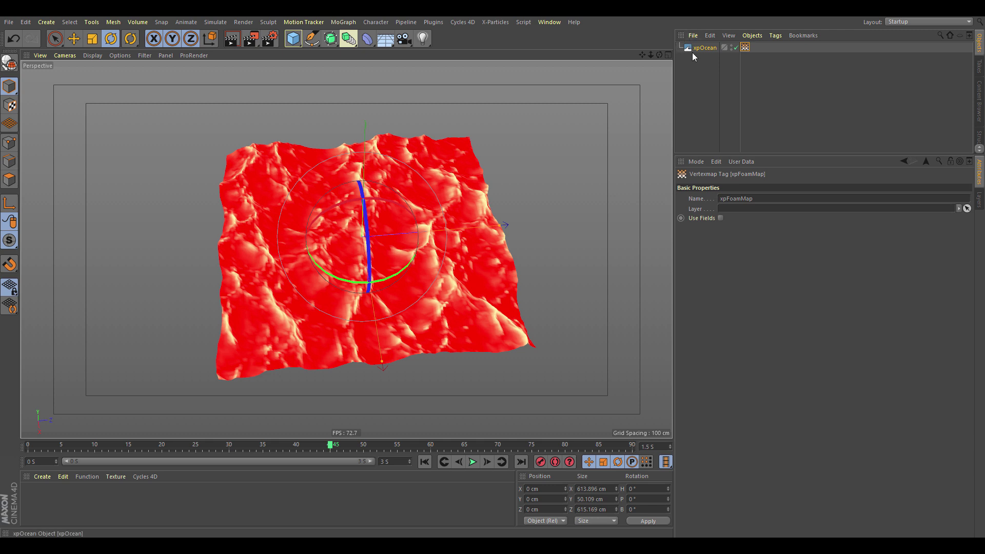
{"action": "left_click", "coordinate": [705, 47]}
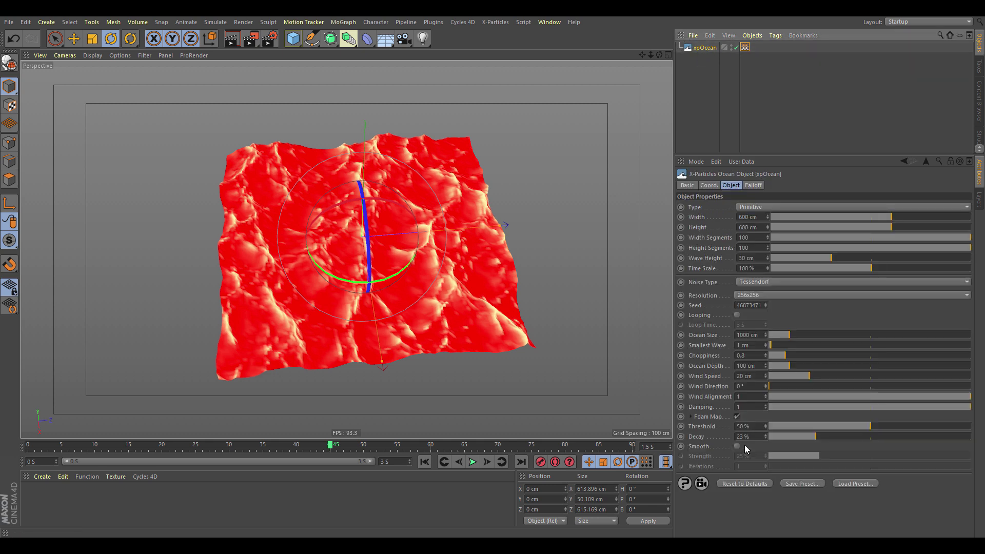
{"action": "left_click", "coordinate": [738, 416]}
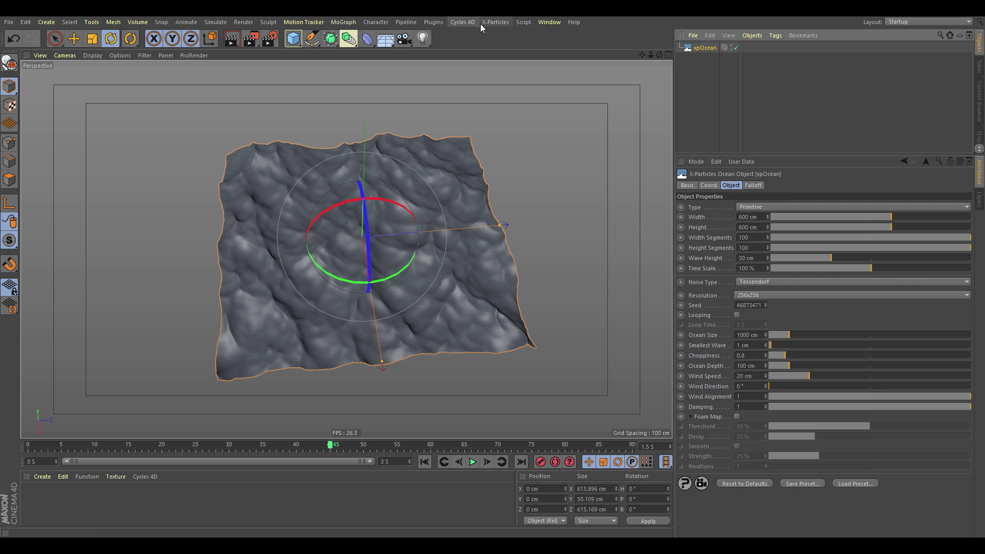
Add a 400 cm Plane and raise its width and height segments to about 195
{"action": "left_click", "coordinate": [295, 44]}
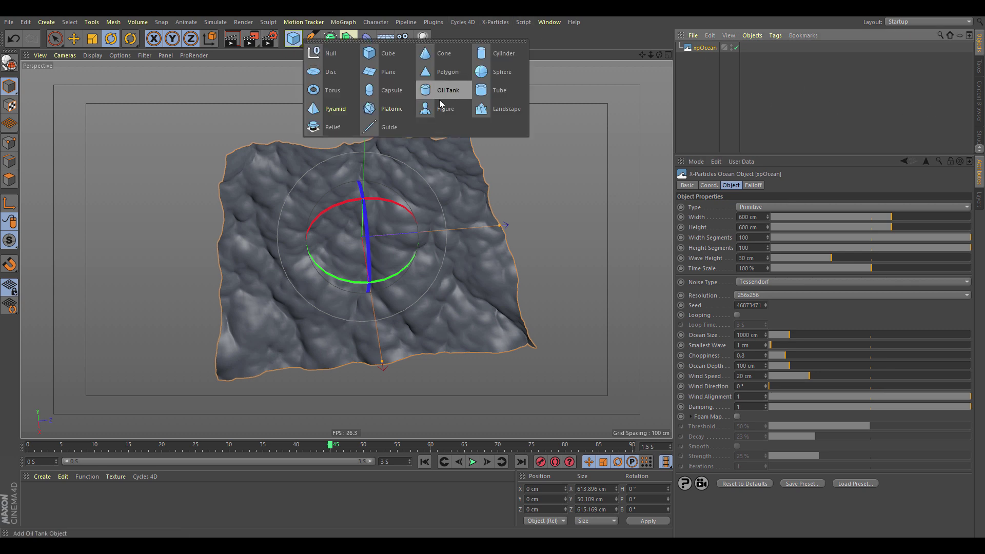
{"action": "left_click", "coordinate": [402, 71]}
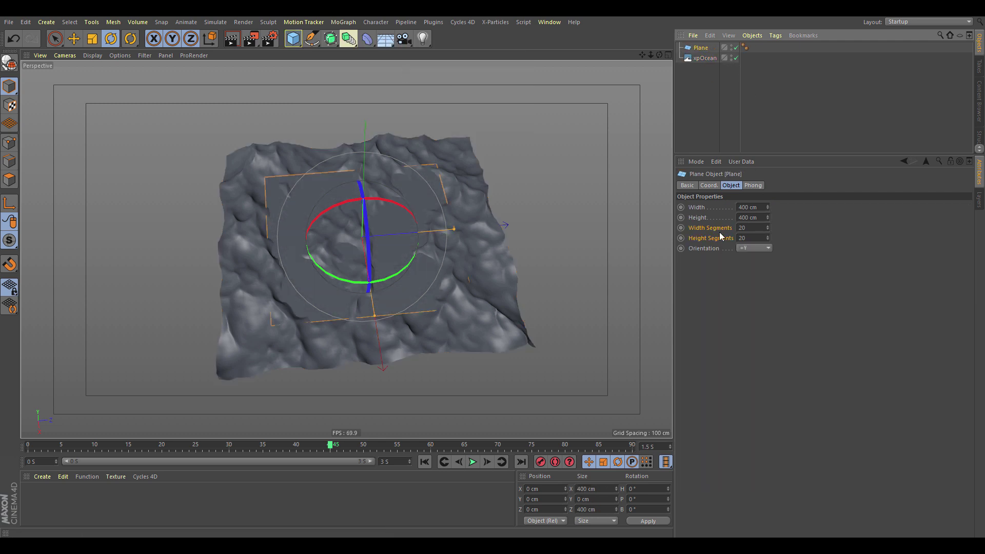
{"action": "left_click", "coordinate": [768, 226]}
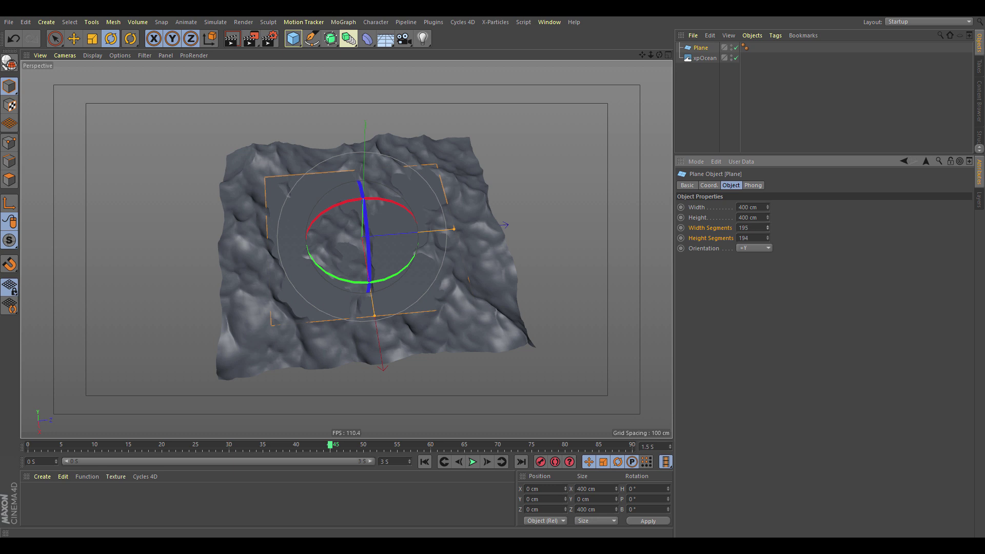
Parent the xpOcean under the Plane as a Deformer and preview the resulting plane waves
{"action": "left_click_drag", "start_coordinate": [695, 59], "coordinate": [702, 49]}
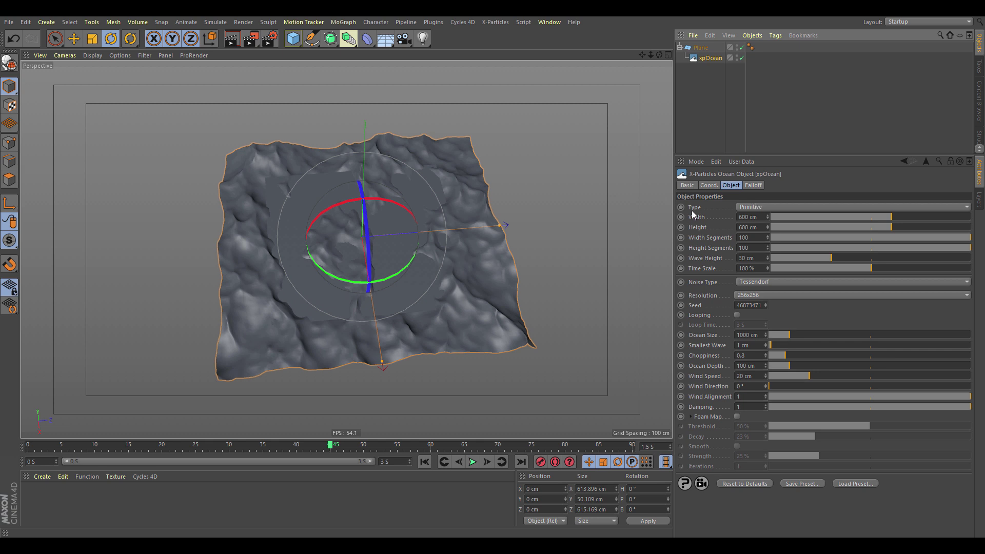
{"action": "left_click", "coordinate": [748, 207]}
{"action": "left_click", "coordinate": [749, 217]}
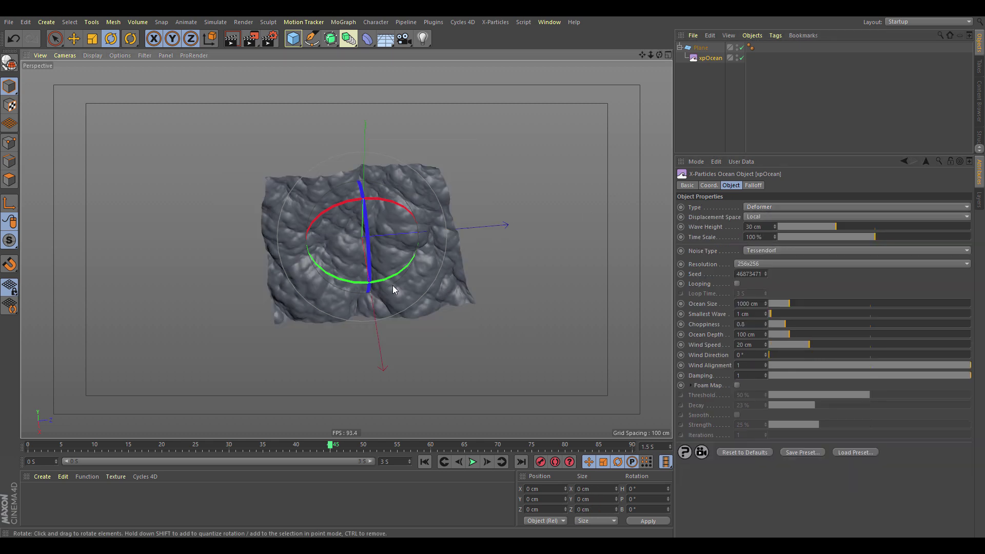
{"action": "left_click_drag", "start_coordinate": [393, 285], "coordinate": [445, 273]}
{"action": "left_click", "coordinate": [424, 461]}
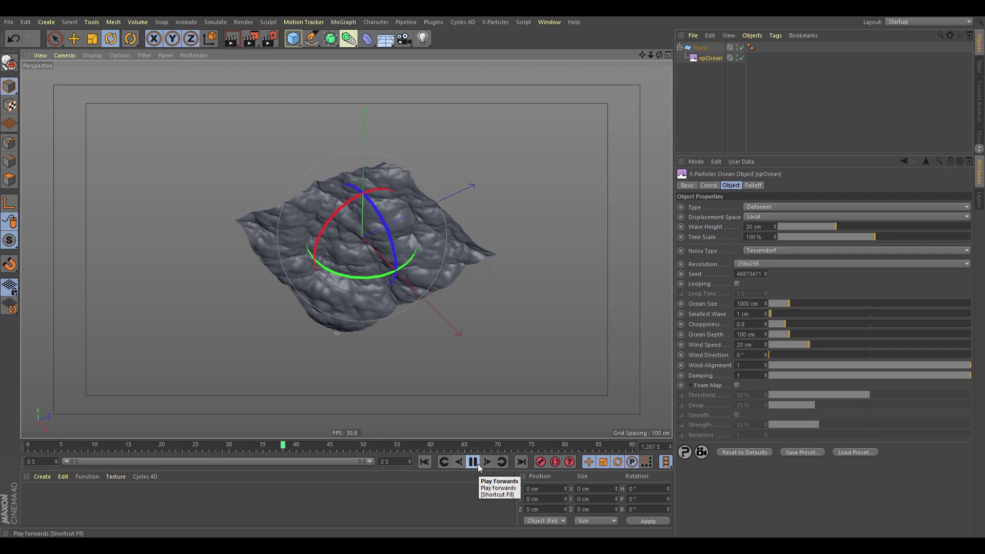
{"action": "left_click", "coordinate": [473, 462]}
{"action": "left_click_drag", "start_coordinate": [506, 376], "coordinate": [616, 253]}
{"action": "left_click_drag", "start_coordinate": [308, 324], "coordinate": [449, 308], "text": "alt"}
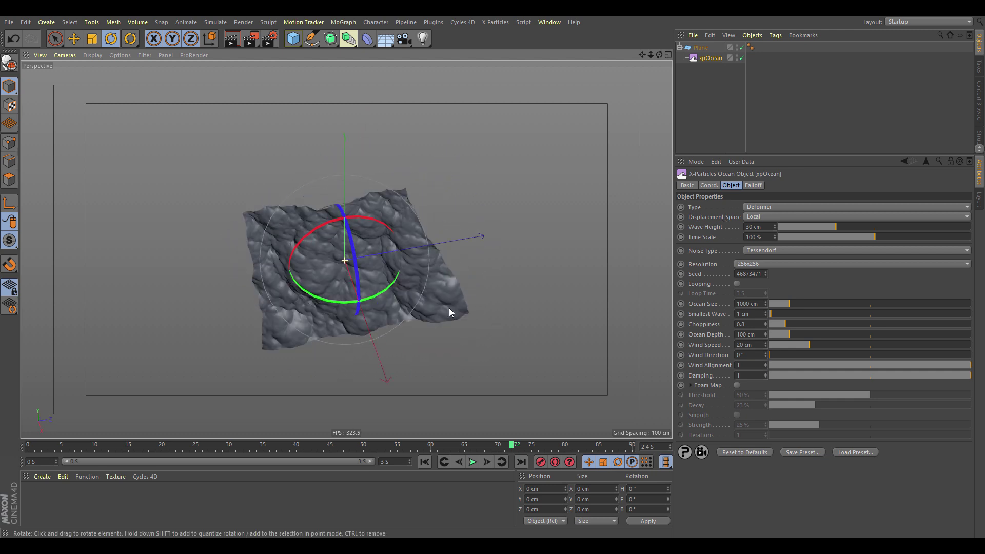
{"action": "left_click", "coordinate": [367, 39]}
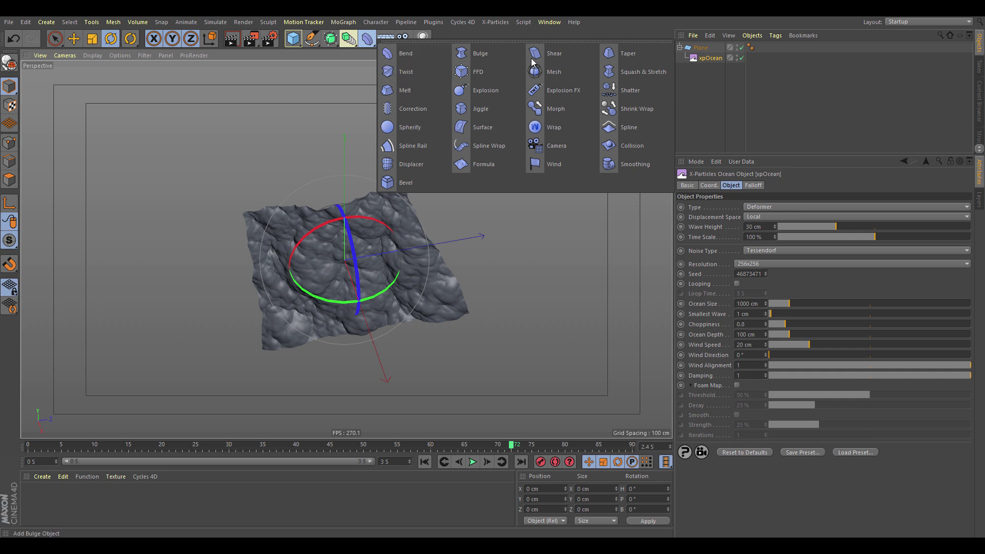
Add a Bend deformer, tilt it to -90° pitch, and parent it under the Plane
{"action": "left_click", "coordinate": [406, 55]}
{"action": "key", "text": "r"}
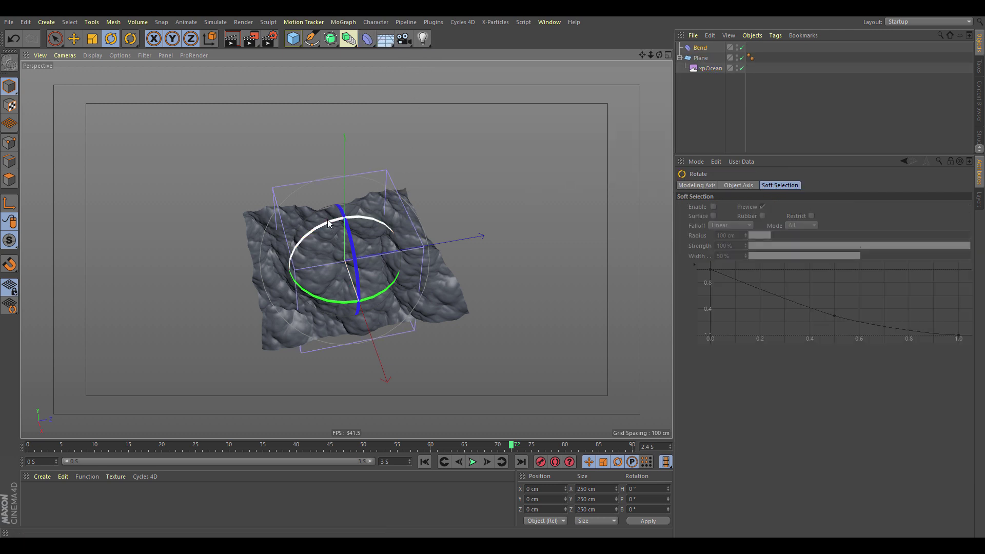
{"action": "left_click_drag", "start_coordinate": [333, 217], "coordinate": [403, 242]}
{"action": "left_click_drag", "start_coordinate": [477, 315], "coordinate": [461, 329], "text": "alt"}
{"action": "left_click_drag", "start_coordinate": [700, 48], "coordinate": [710, 68]}
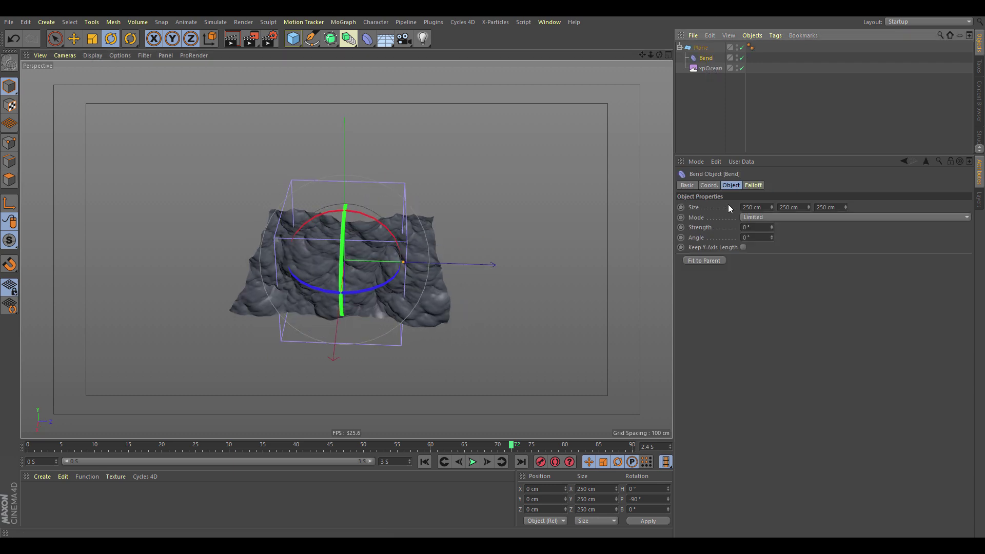
Fit the Bend to the 400 cm plane with Angle 90° and Strength -128° to curl the waves
{"action": "left_click", "coordinate": [698, 261]}
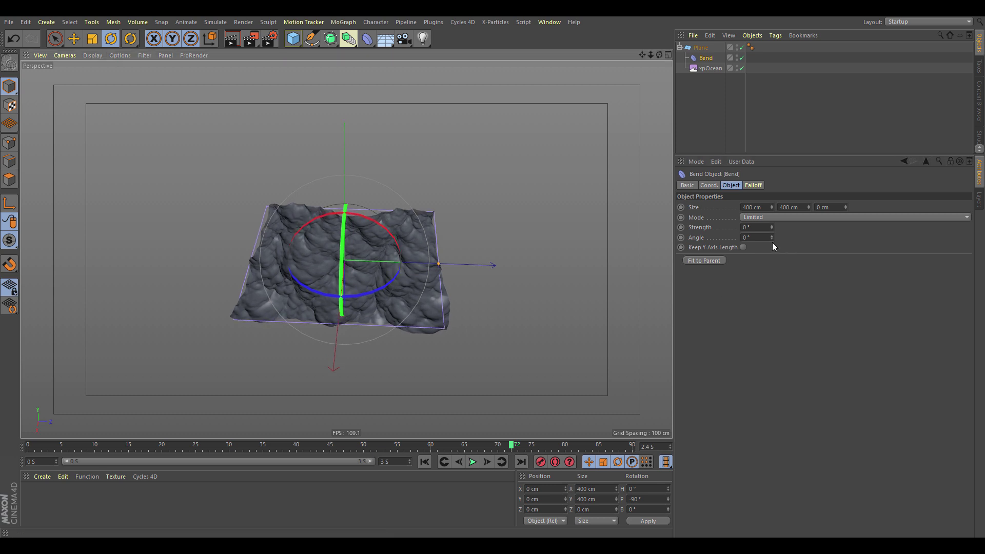
{"action": "left_click", "coordinate": [757, 238]}
{"action": "type", "text": "90"}
{"action": "key", "text": "Return"}
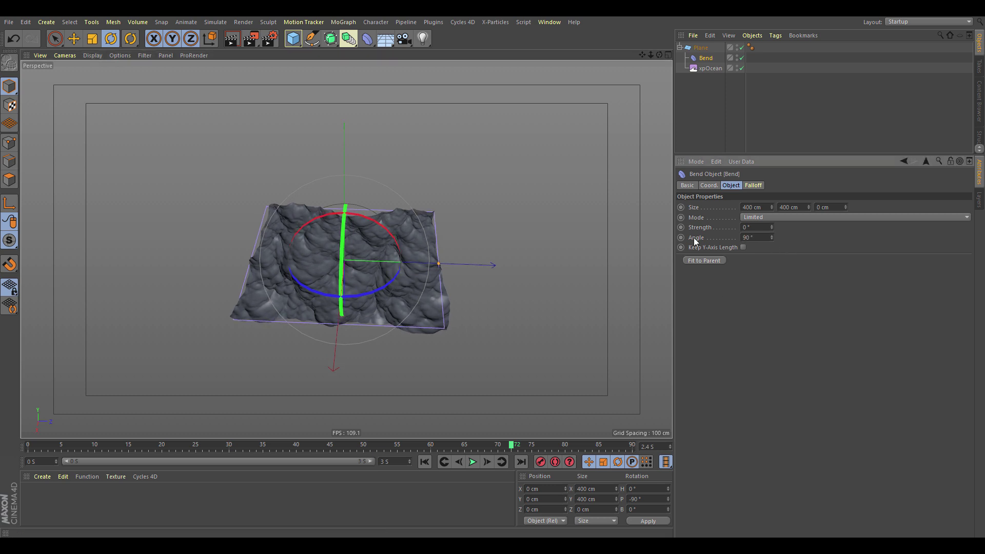
{"action": "left_click_drag", "start_coordinate": [773, 225], "coordinate": [772, 275]}
{"action": "left_click_drag", "start_coordinate": [305, 148], "coordinate": [431, 126], "text": "alt"}
{"action": "left_click_drag", "start_coordinate": [339, 196], "coordinate": [539, 218], "text": "alt"}
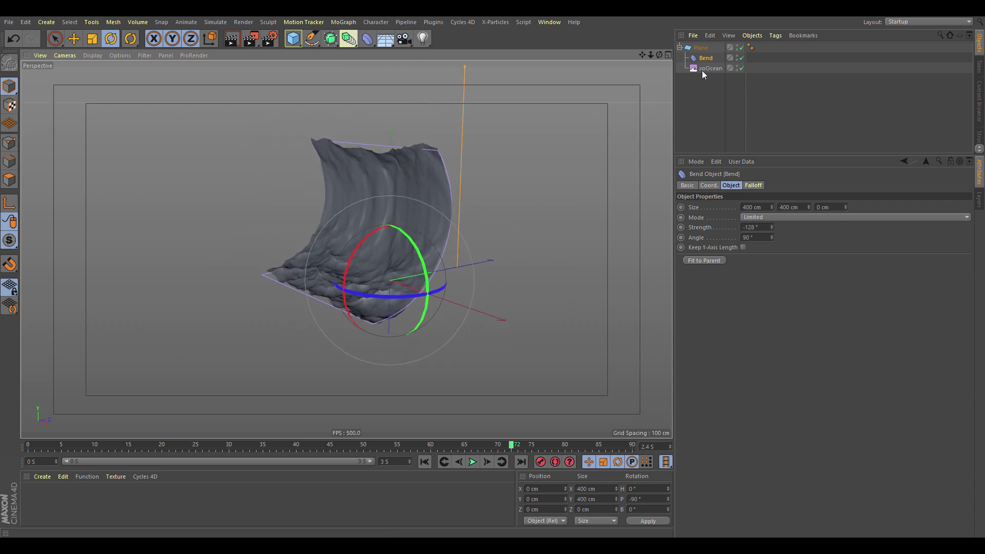
{"action": "left_click", "coordinate": [708, 69]}
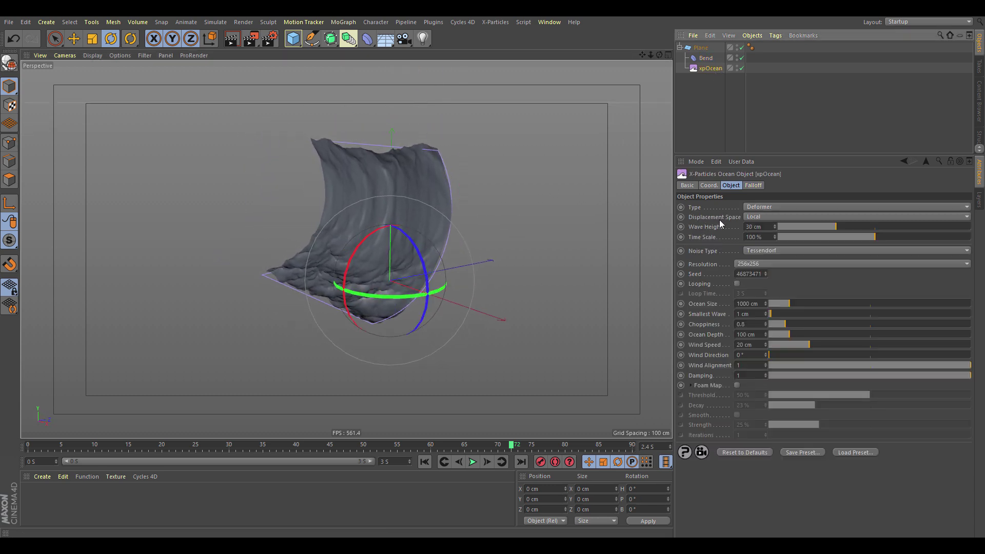
Set the xpOcean Displacement Space to Surface and play the ocean animation from frame 0
{"action": "left_click", "coordinate": [762, 217]}
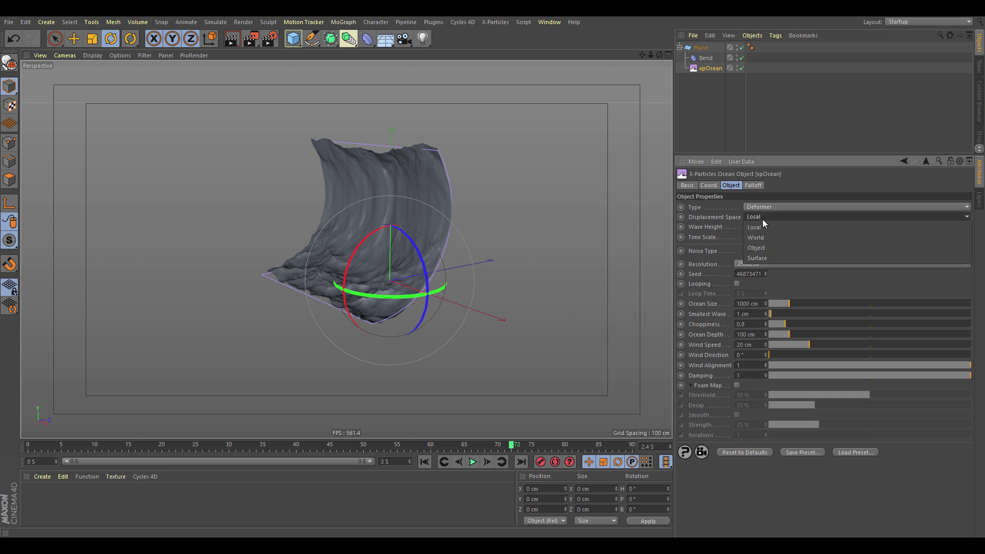
{"action": "left_click", "coordinate": [757, 258]}
{"action": "left_click_drag", "start_coordinate": [477, 271], "coordinate": [390, 259], "text": "alt"}
{"action": "left_click", "coordinate": [425, 462]}
{"action": "left_click", "coordinate": [473, 462]}
{"action": "left_click_drag", "start_coordinate": [479, 334], "coordinate": [410, 246], "text": "alt"}
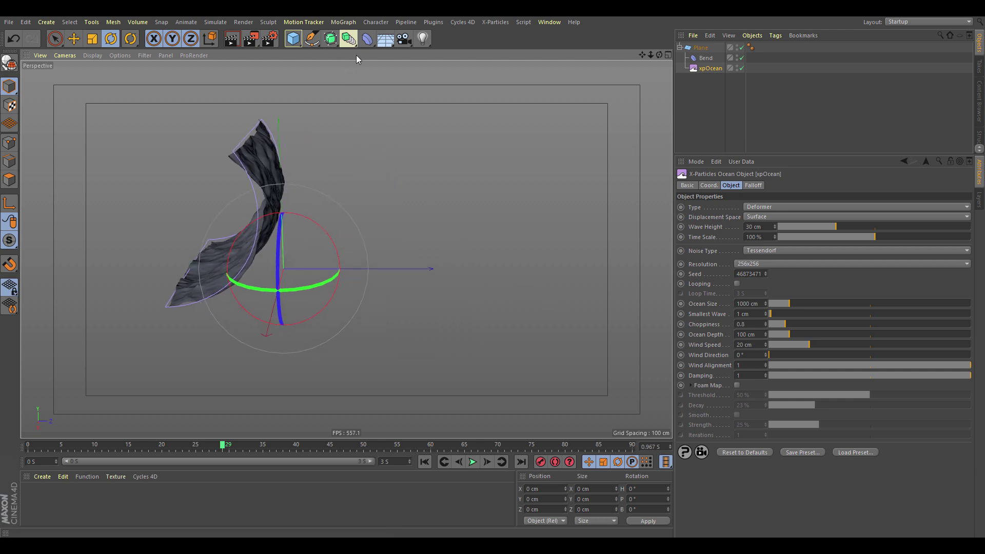
Add a Torus primitive and move it beside the ocean plane to Z 268 cm
{"action": "left_click", "coordinate": [367, 39]}
{"action": "key", "text": "ctrl+z"}
{"action": "left_click", "coordinate": [293, 39]}
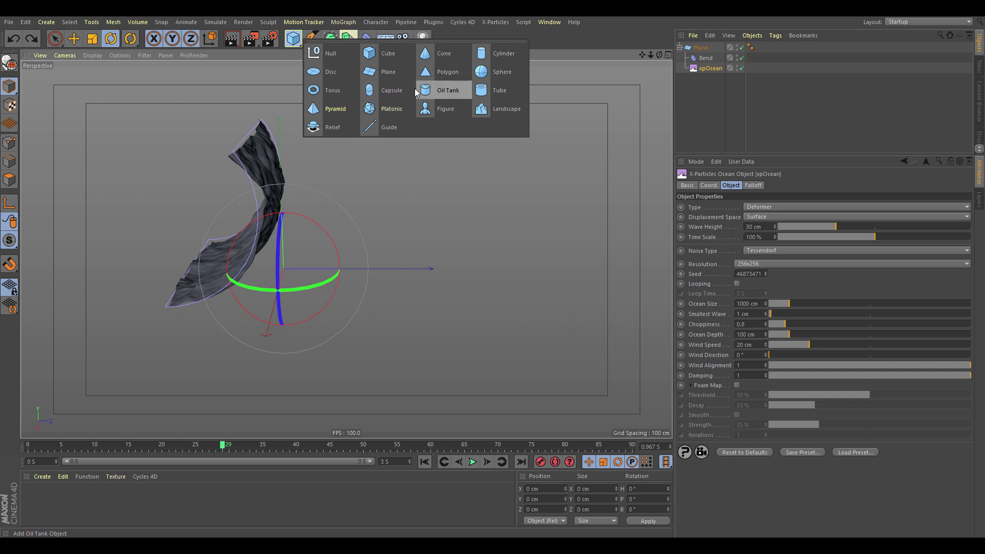
{"action": "left_click", "coordinate": [328, 90]}
{"action": "key", "text": "e"}
{"action": "left_click_drag", "start_coordinate": [368, 272], "coordinate": [457, 343]}
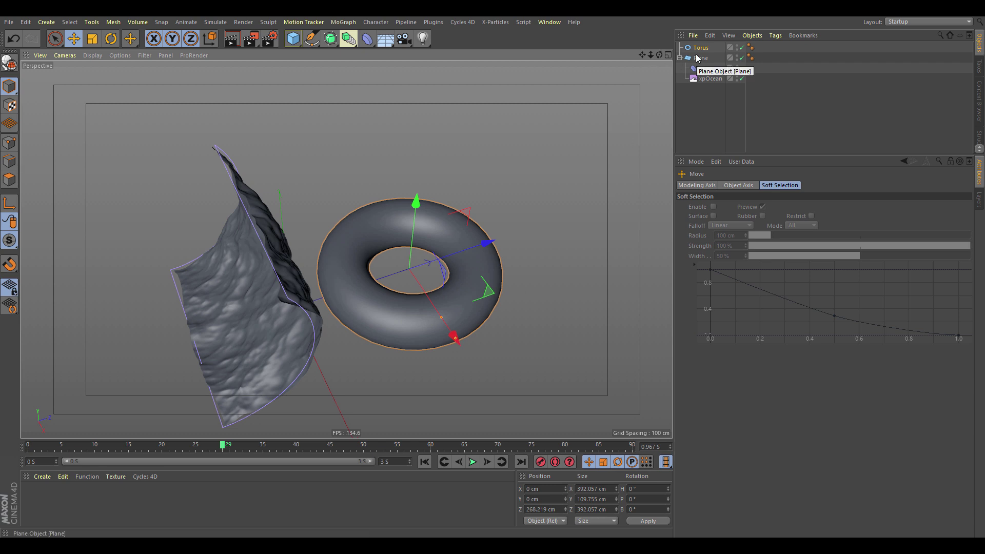
Show wireframe over shading and raise the torus to 214 ring and 93 pipe segments
{"action": "key", "text": "n"}
{"action": "key", "text": "b"}
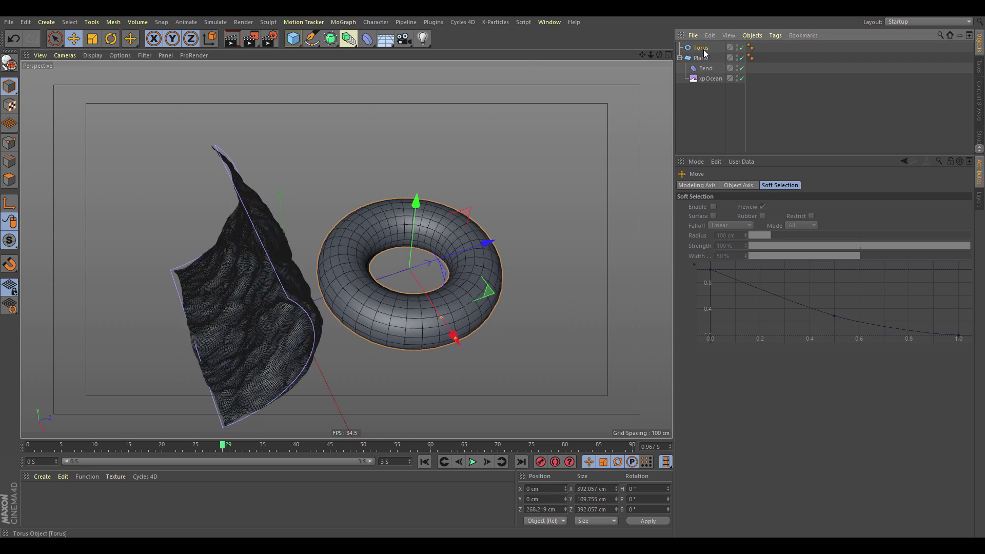
{"action": "left_click", "coordinate": [702, 48]}
{"action": "left_click_drag", "start_coordinate": [762, 218], "coordinate": [762, 195]}
{"action": "left_click_drag", "start_coordinate": [762, 238], "coordinate": [761, 218]}
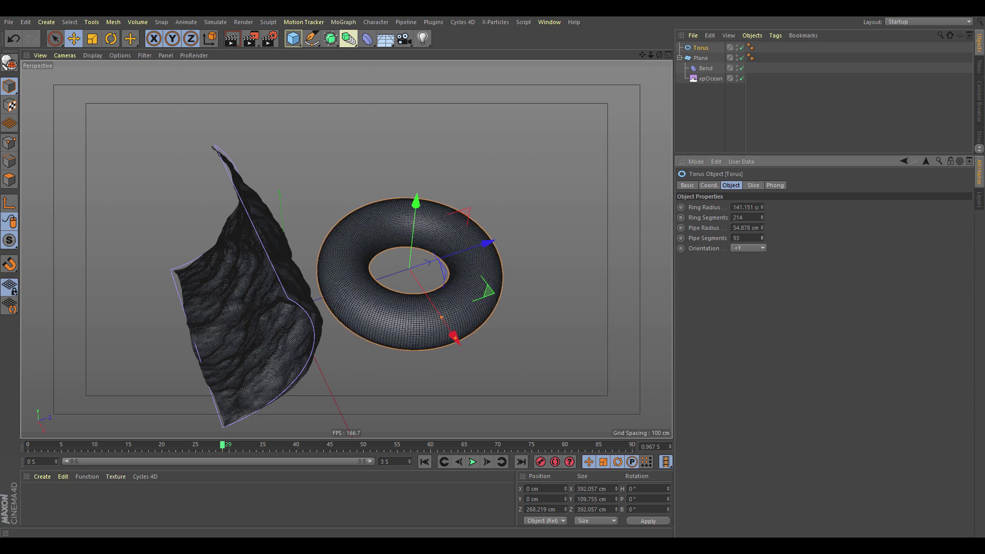
Put xpOcean under the Torus, preview Local displacement, then set it back to Surface
{"action": "left_click", "coordinate": [711, 80]}
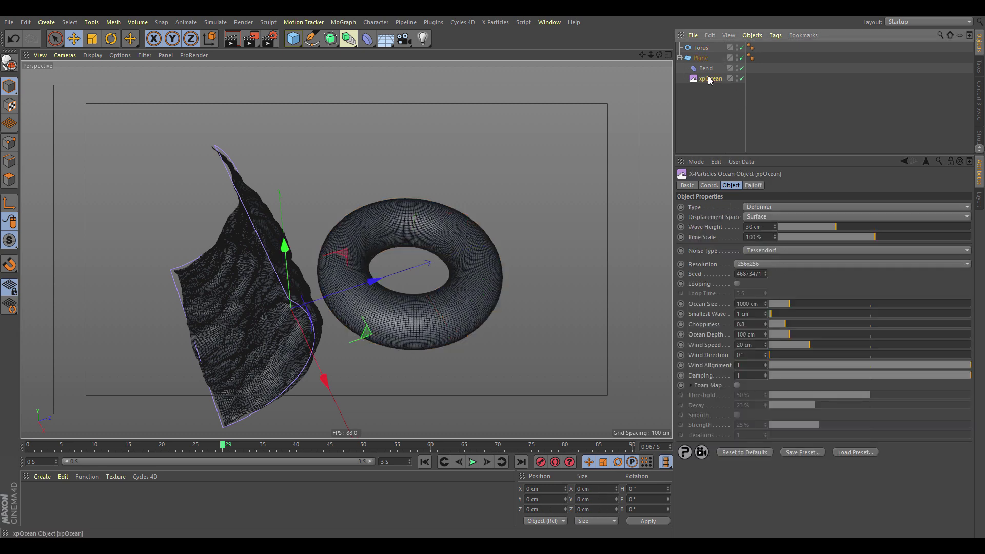
{"action": "left_click_drag", "start_coordinate": [702, 49], "coordinate": [702, 49]}
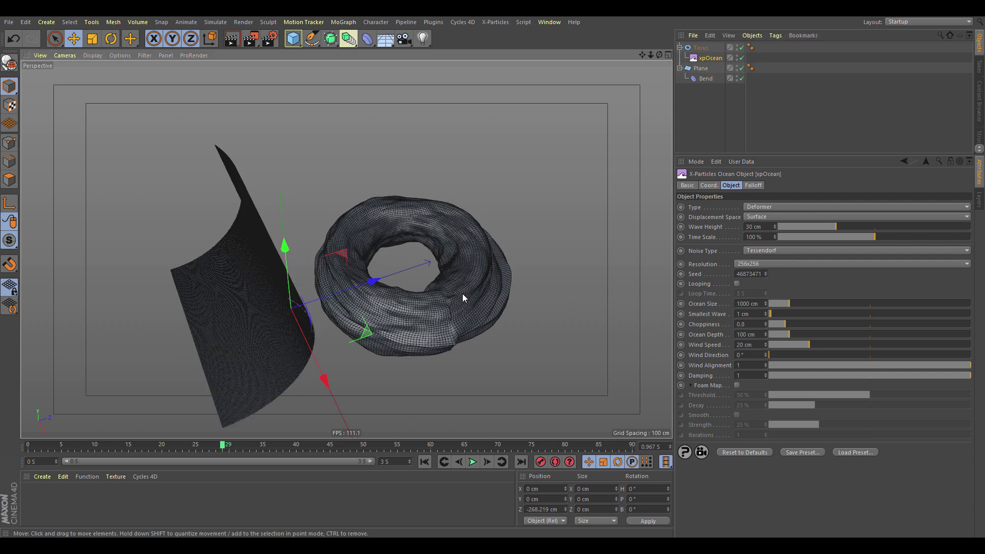
{"action": "left_click", "coordinate": [767, 216]}
{"action": "left_click", "coordinate": [767, 226]}
{"action": "left_click_drag", "start_coordinate": [505, 308], "coordinate": [507, 248], "text": "alt"}
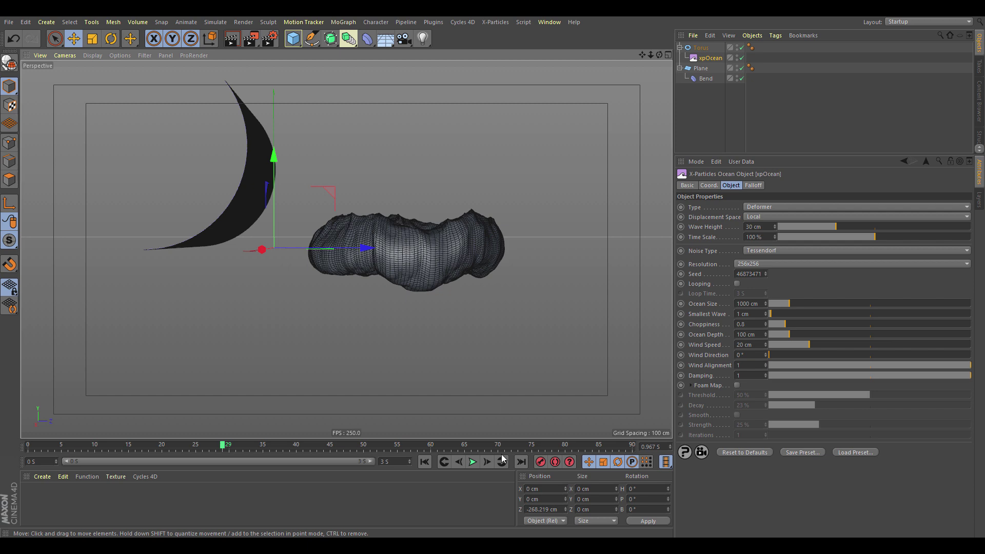
{"action": "left_click", "coordinate": [472, 463]}
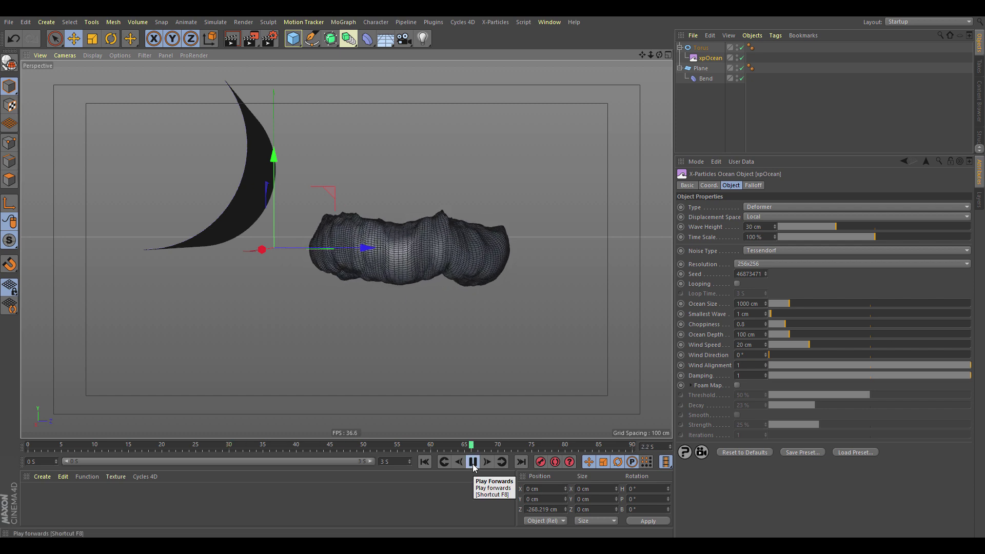
{"action": "left_click_drag", "start_coordinate": [395, 311], "coordinate": [396, 362], "text": "alt"}
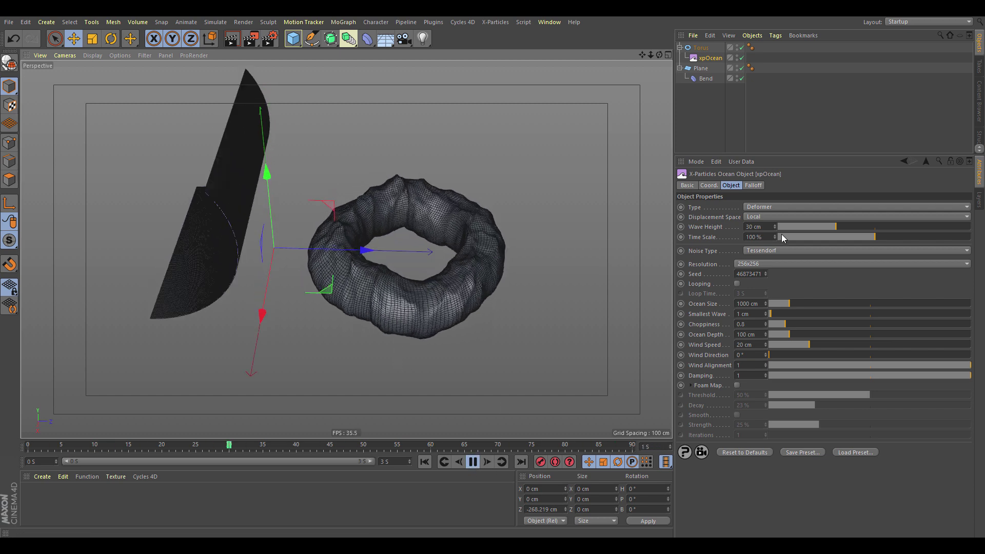
{"action": "left_click", "coordinate": [769, 218]}
{"action": "left_click", "coordinate": [764, 255]}
{"action": "left_click_drag", "start_coordinate": [551, 290], "coordinate": [517, 286], "text": "alt"}
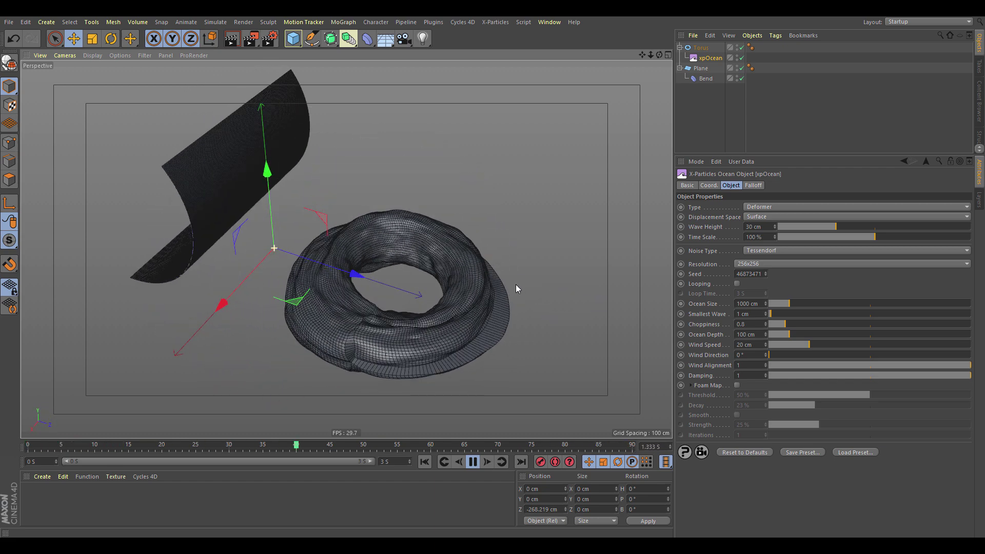
{"action": "left_click", "coordinate": [698, 104]}
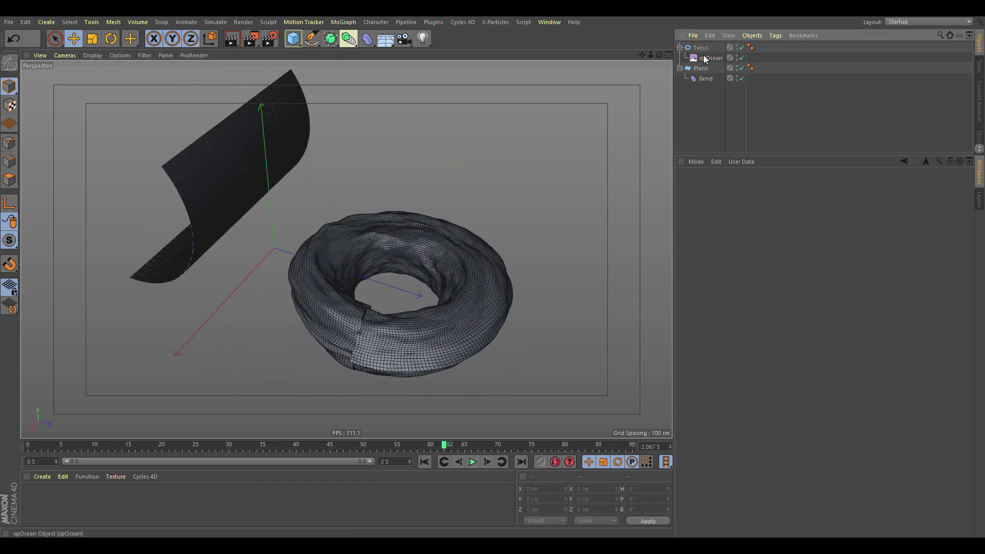
Return xpOcean under the Plane, delete the Bend and Torus, and frame the plane with smooth shading
{"action": "left_click_drag", "start_coordinate": [707, 56], "coordinate": [707, 77]}
{"action": "left_click", "coordinate": [705, 80]}
{"action": "key", "text": "Delete"}
{"action": "left_click", "coordinate": [701, 48]}
{"action": "key", "text": "Delete"}
{"action": "left_click", "coordinate": [701, 47]}
{"action": "key", "text": "h"}
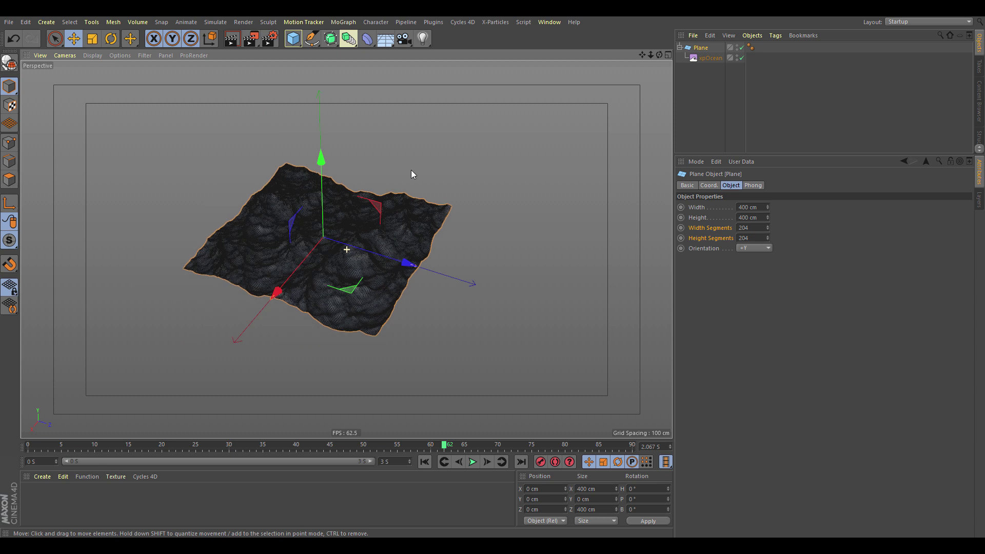
{"action": "key", "text": "n"}
{"action": "key", "text": "a"}
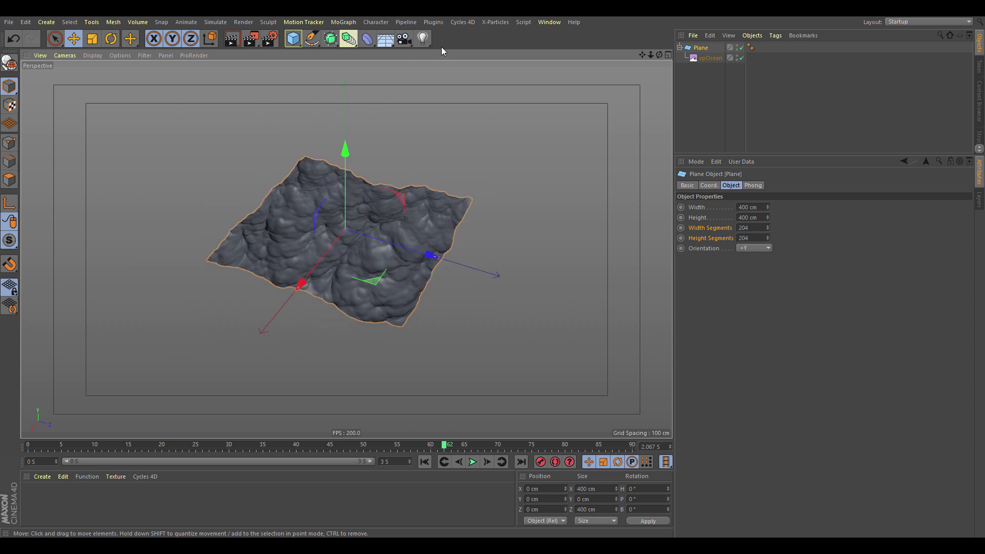
Add an xpJoin from the X-Particles Utilities menu and parent the Plane under it
{"action": "left_click", "coordinate": [492, 21]}
{"action": "mouse_move", "coordinate": [510, 162]}
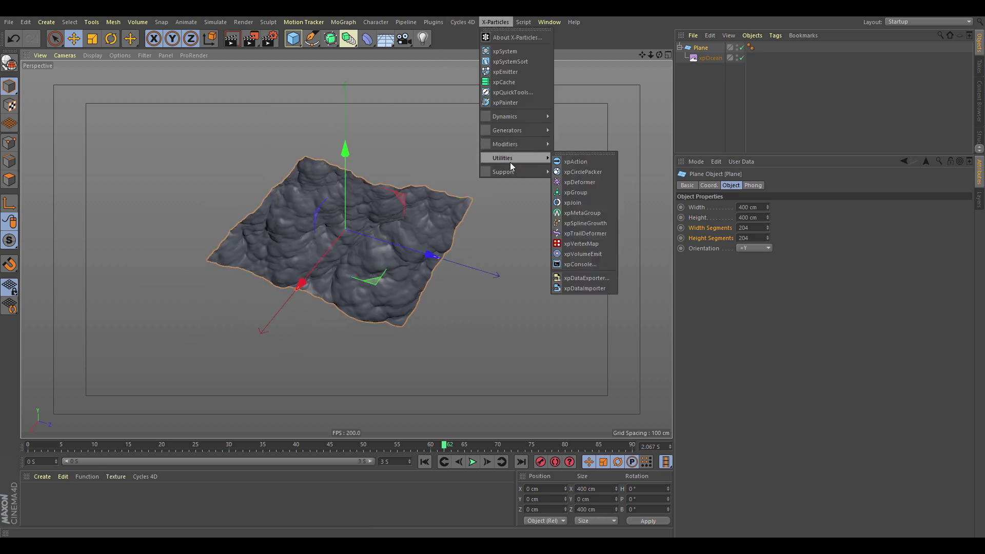
{"action": "left_click", "coordinate": [587, 201]}
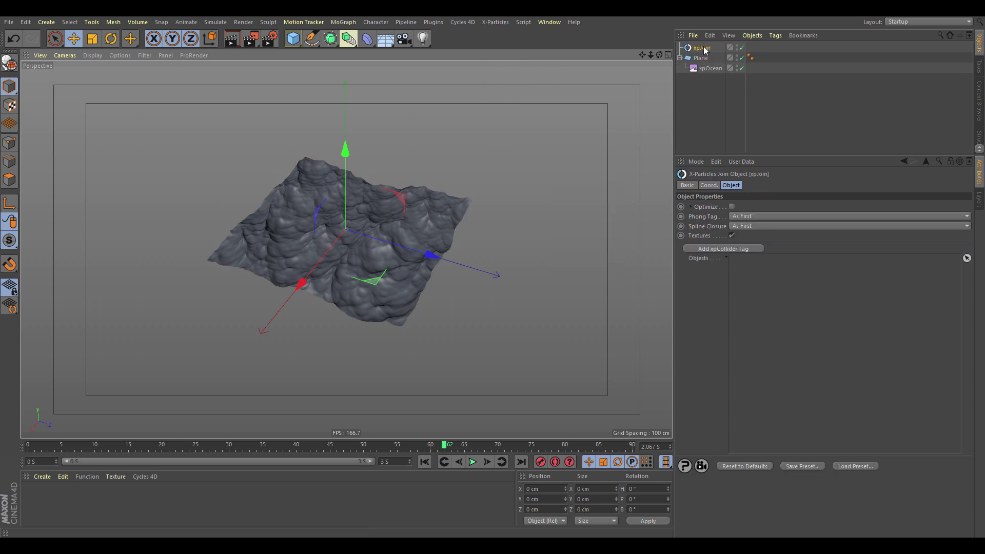
{"action": "left_click_drag", "start_coordinate": [704, 60], "coordinate": [710, 54]}
{"action": "left_click", "coordinate": [710, 68]}
{"action": "left_click_drag", "start_coordinate": [299, 157], "coordinate": [649, 123], "text": "alt"}
Duplicate the plane as Plane.1 and offset it about -303 cm beside the original
{"action": "left_click_drag", "start_coordinate": [708, 72], "coordinate": [700, 82], "text": "ctrl"}
{"action": "left_click_drag", "start_coordinate": [554, 133], "coordinate": [281, 219], "text": "alt"}
{"action": "middle_click_drag", "start_coordinate": [281, 219], "coordinate": [417, 234], "text": "alt"}
{"action": "left_click_drag", "start_coordinate": [417, 234], "coordinate": [483, 222], "text": "alt"}
{"action": "left_click", "coordinate": [710, 60]}
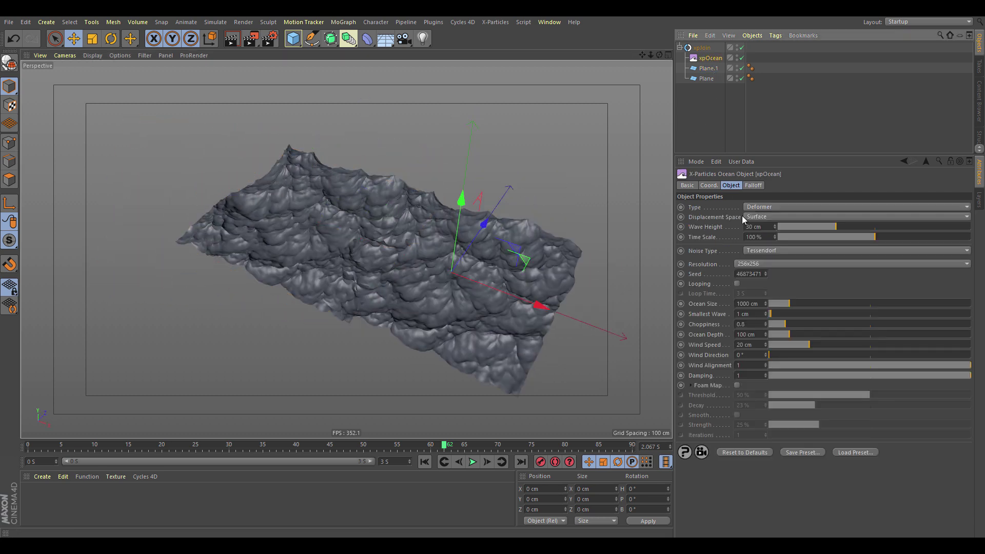
Copy the plane twice, shifting Plane.2 along Z and Plane.3 along X into a 2x2 grid
{"action": "left_click_drag", "start_coordinate": [595, 241], "coordinate": [391, 226], "text": "alt"}
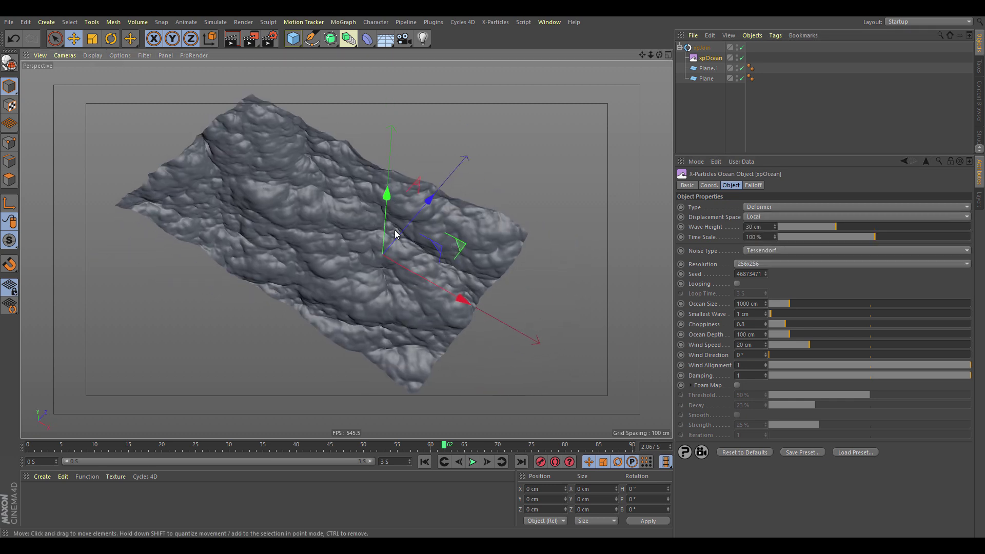
{"action": "left_click", "coordinate": [709, 69]}
{"action": "key", "text": "ctrl+c"}
{"action": "key", "text": "ctrl+v"}
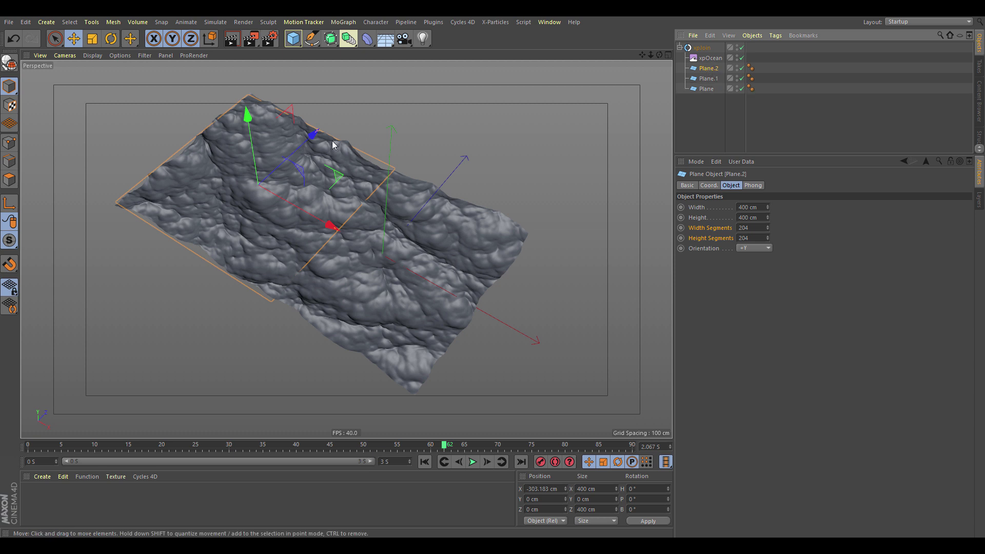
{"action": "left_click_drag", "start_coordinate": [312, 133], "coordinate": [392, 113]}
{"action": "left_click_drag", "start_coordinate": [465, 153], "coordinate": [534, 186]}
Rewind and play the ocean animation across the four tiled planes
{"action": "left_click", "coordinate": [425, 462]}
{"action": "left_click", "coordinate": [472, 461]}
{"action": "left_click_drag", "start_coordinate": [475, 294], "coordinate": [523, 218], "text": "alt"}
{"action": "scroll", "coordinate": [384, 198], "scroll_direction": "up", "scroll_amount": 5}
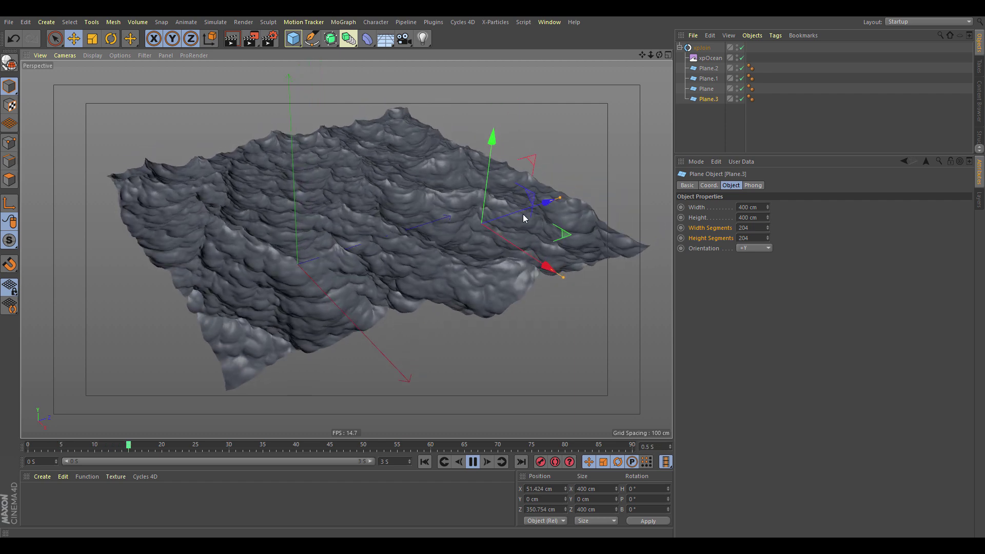
{"action": "left_click", "coordinate": [711, 58]}
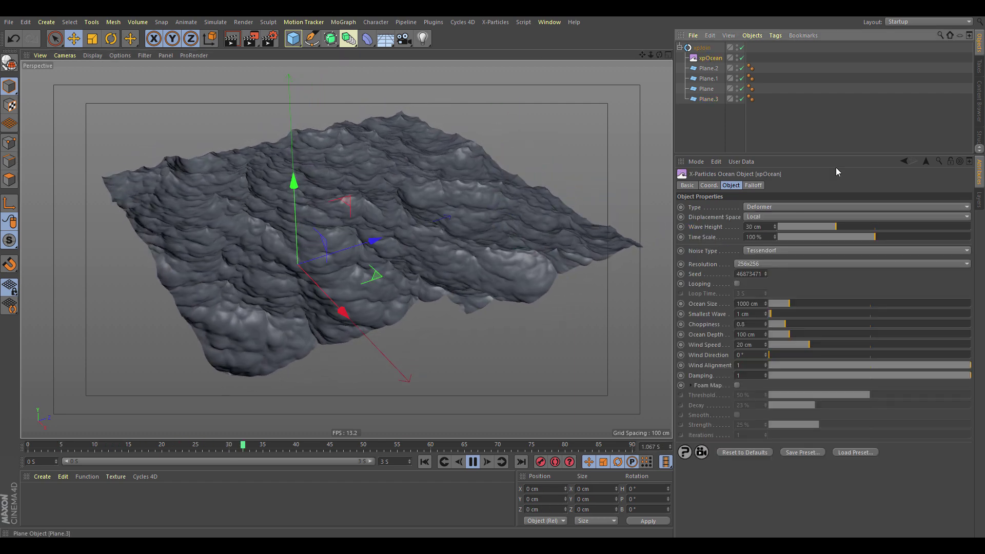
Enable Foam Map on the xpOcean and select the new xpFoamMap vertex map tag
{"action": "left_click", "coordinate": [738, 385]}
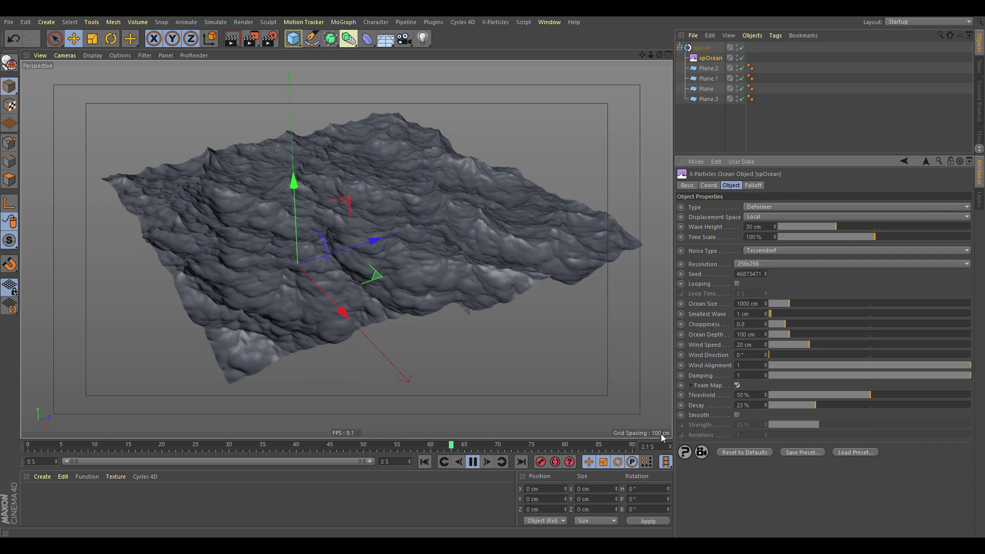
{"action": "key", "text": "F8"}
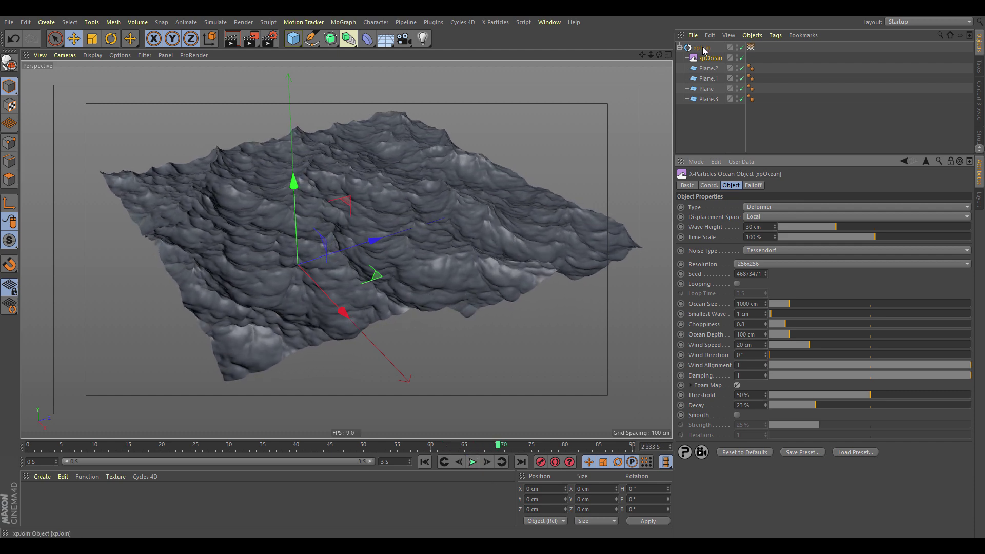
{"action": "left_click", "coordinate": [751, 47]}
{"action": "left_click_drag", "start_coordinate": [477, 274], "coordinate": [467, 308], "text": "alt"}
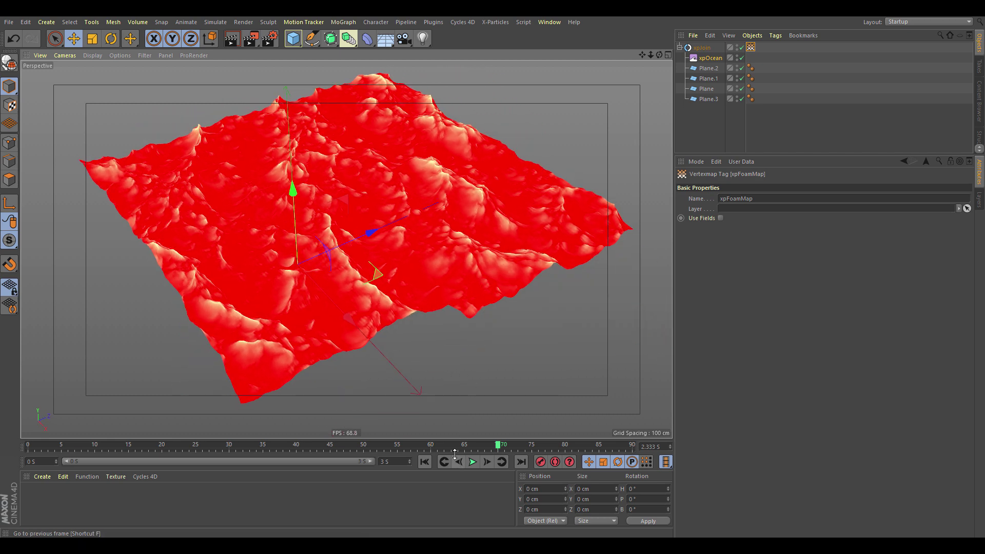
Play back the foam forming, rewind, then delete every object in the scene
{"action": "left_click", "coordinate": [424, 462]}
{"action": "left_click", "coordinate": [472, 461]}
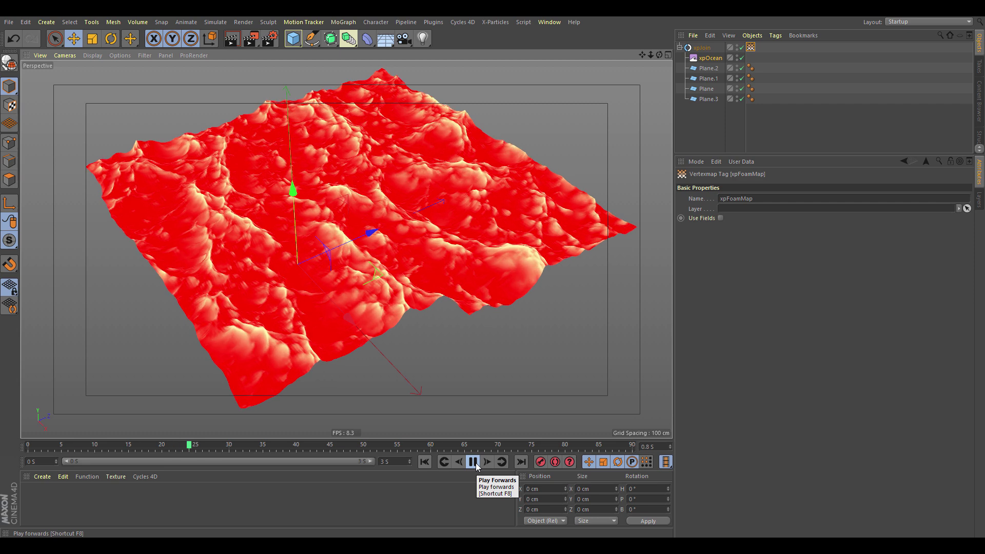
{"action": "left_click", "coordinate": [473, 462]}
{"action": "left_click", "coordinate": [424, 462]}
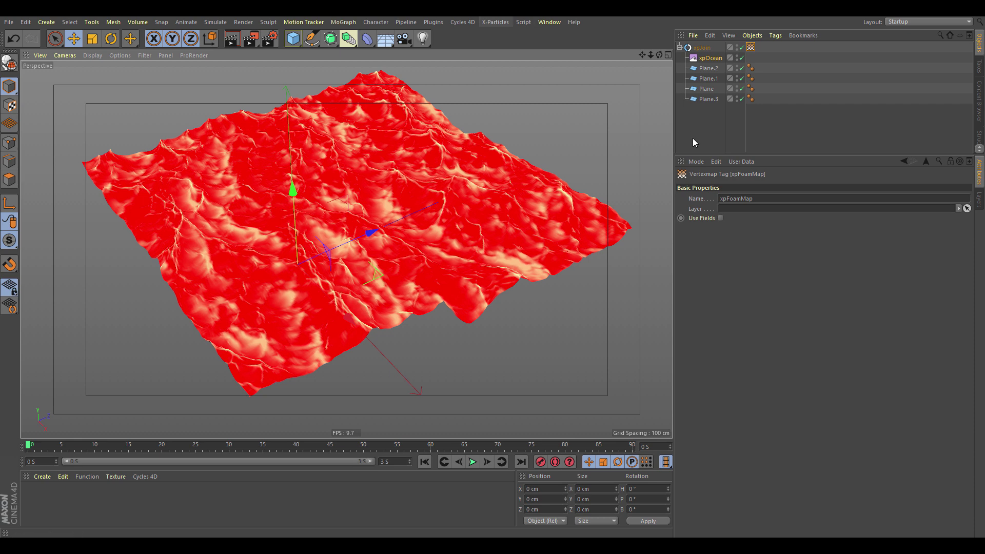
{"action": "key", "text": "ctrl+a"}
{"action": "key", "text": "Delete"}
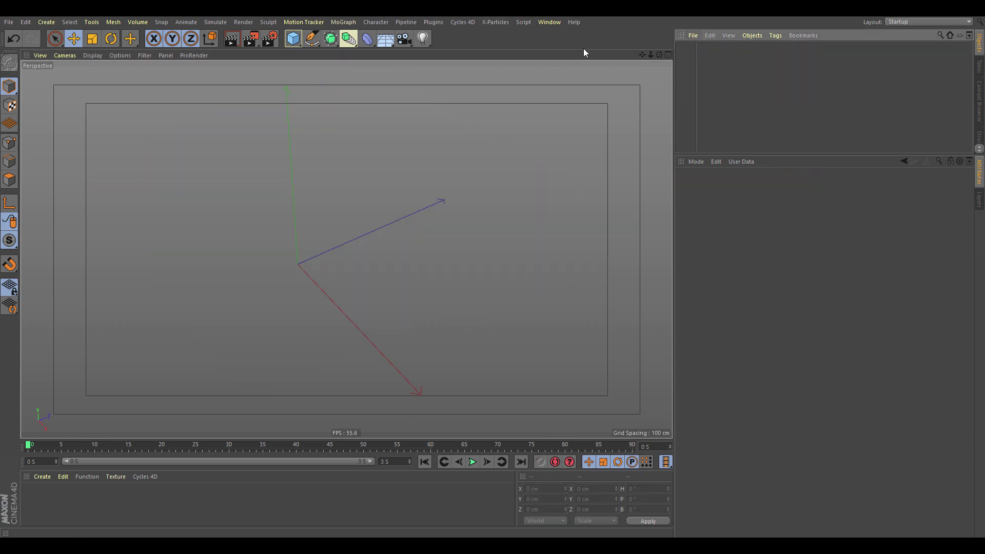
Add an xpOcean with 100 width and height segments and 256x256 resolution
{"action": "left_click", "coordinate": [493, 22]}
{"action": "mouse_move", "coordinate": [522, 129]}
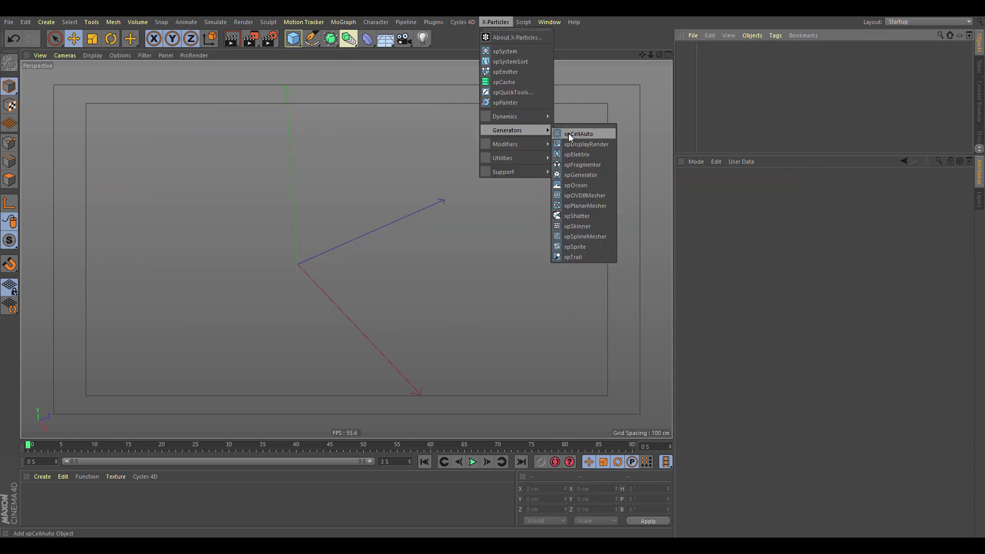
{"action": "left_click", "coordinate": [576, 185]}
{"action": "left_click_drag", "start_coordinate": [451, 256], "coordinate": [473, 243], "text": "alt"}
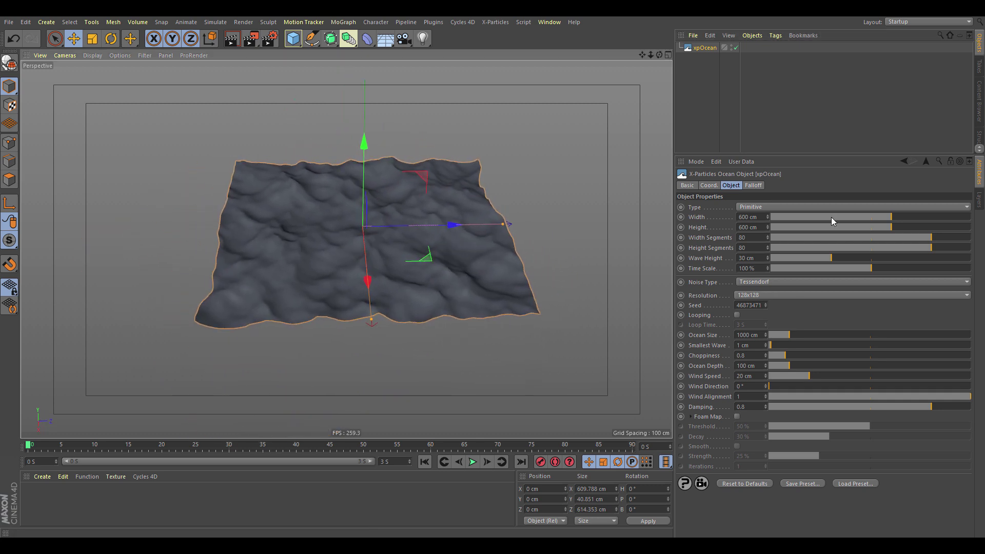
{"action": "left_click_drag", "start_coordinate": [716, 241], "coordinate": [719, 250]}
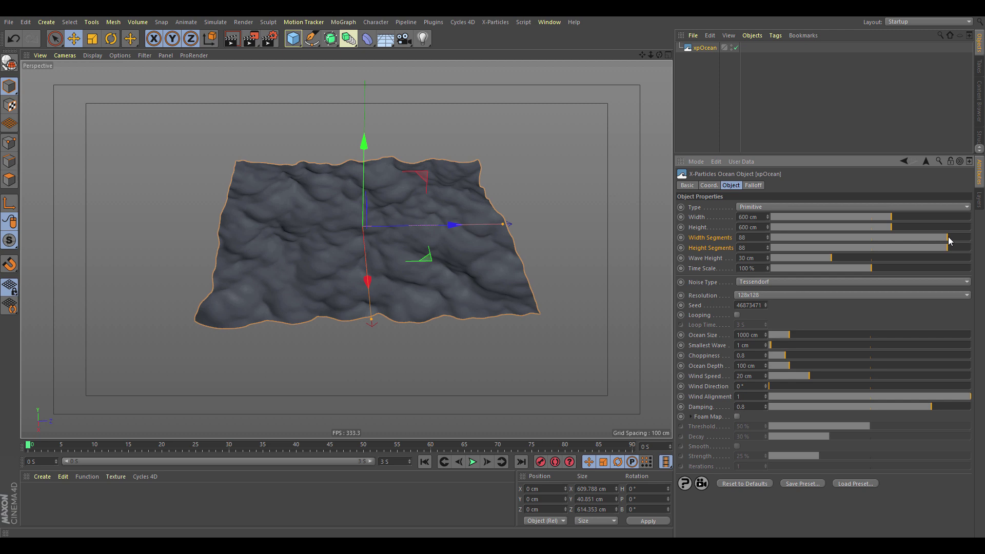
{"action": "left_click", "coordinate": [799, 295]}
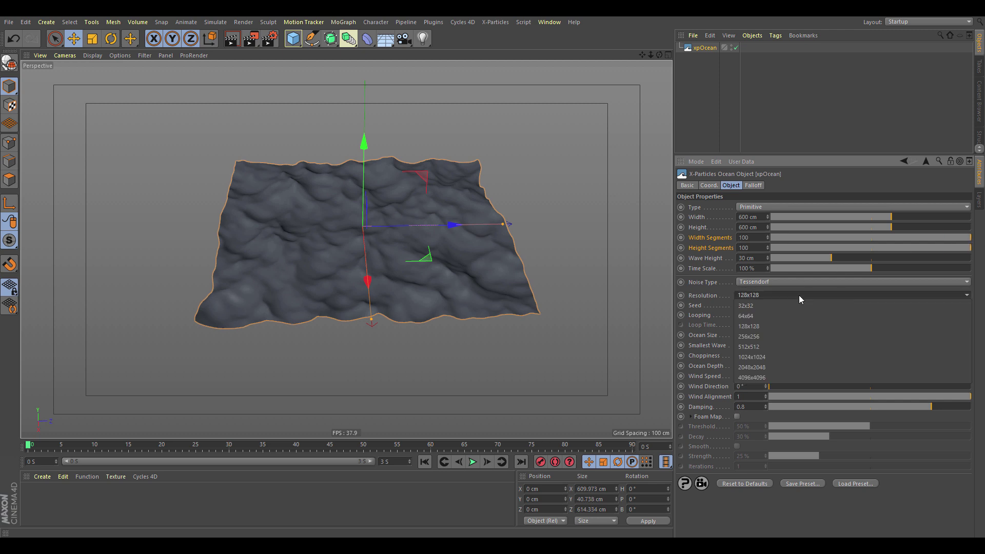
{"action": "left_click", "coordinate": [786, 335]}
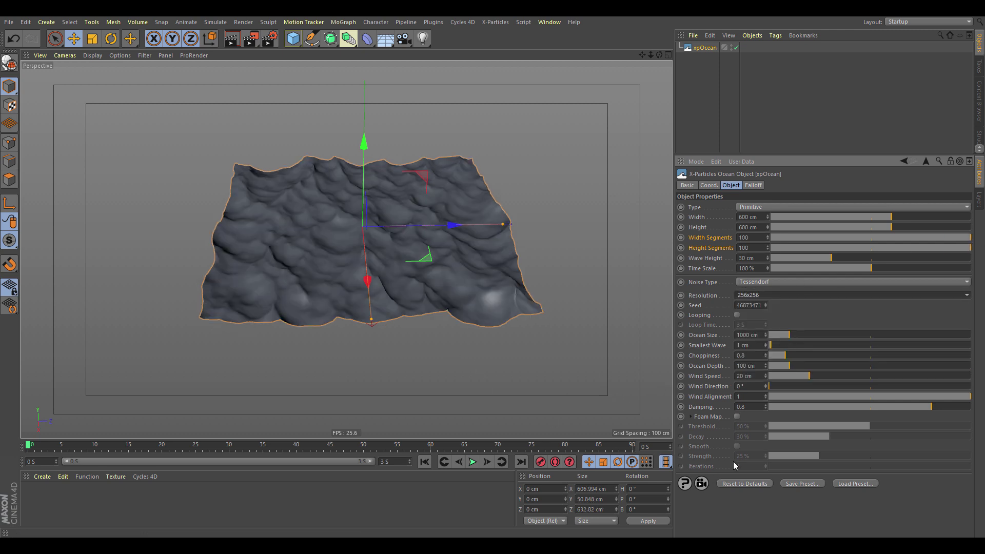
Turn on Foam Map and play back to watch the xpFoamMap vertex map
{"action": "left_click", "coordinate": [737, 417]}
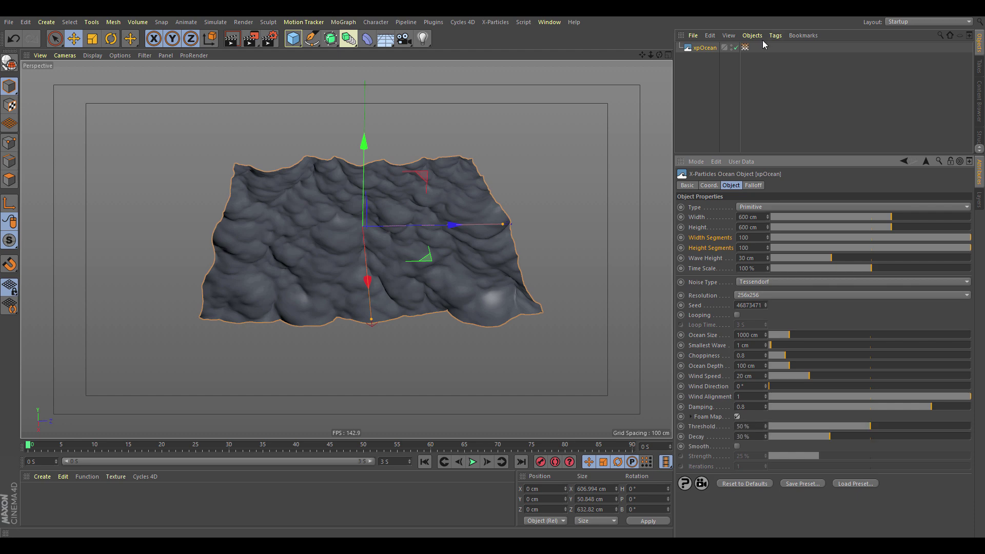
{"action": "left_click", "coordinate": [745, 46]}
{"action": "left_click", "coordinate": [472, 463]}
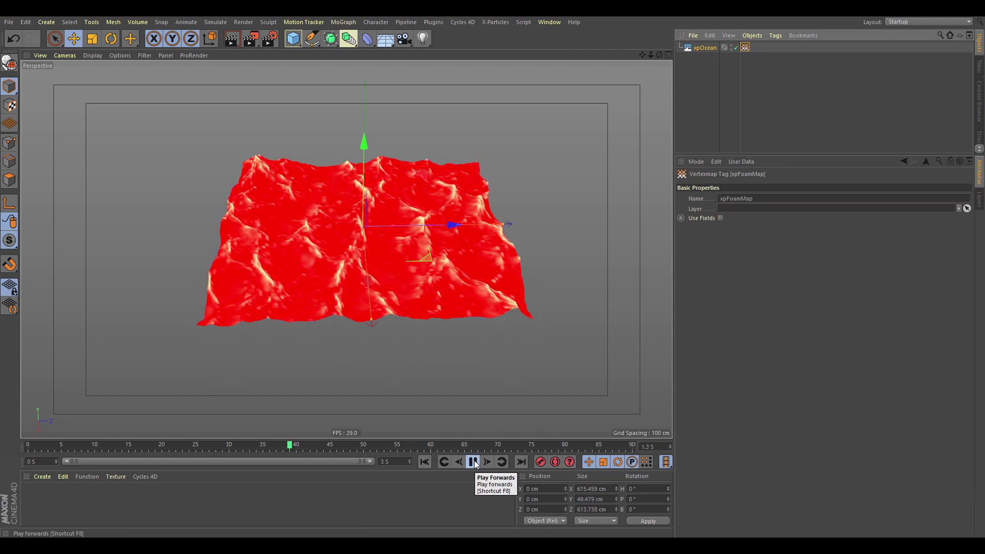
{"action": "left_click", "coordinate": [472, 463]}
Enable foam Smooth, replay to around frame 67, and create a new material Mat
{"action": "left_click", "coordinate": [705, 47]}
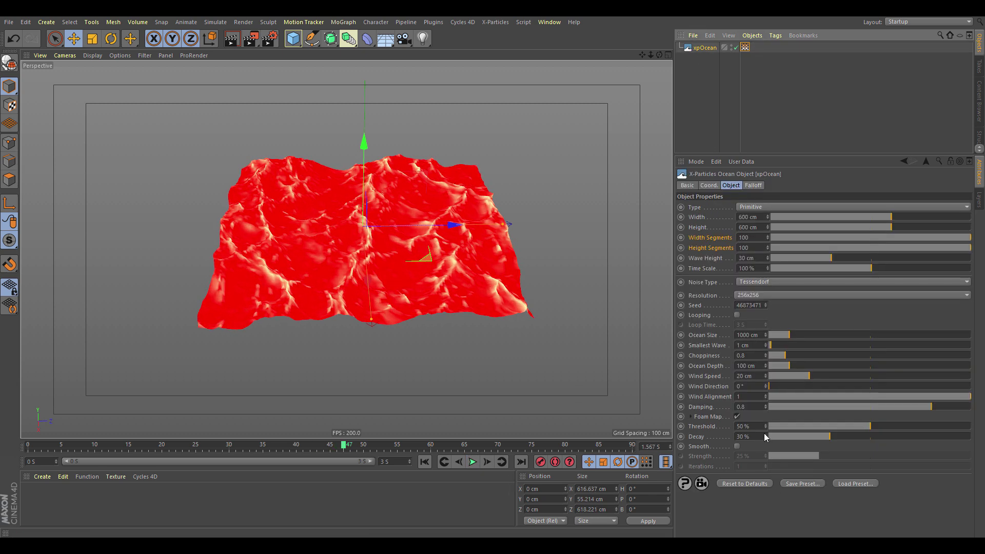
{"action": "left_click", "coordinate": [737, 447]}
{"action": "left_click", "coordinate": [420, 463]}
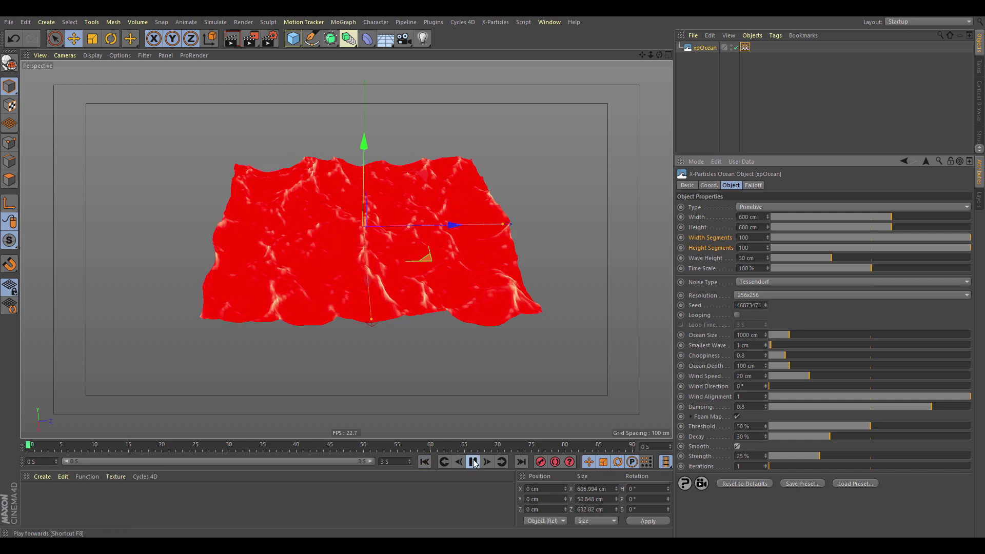
{"action": "left_click", "coordinate": [474, 464]}
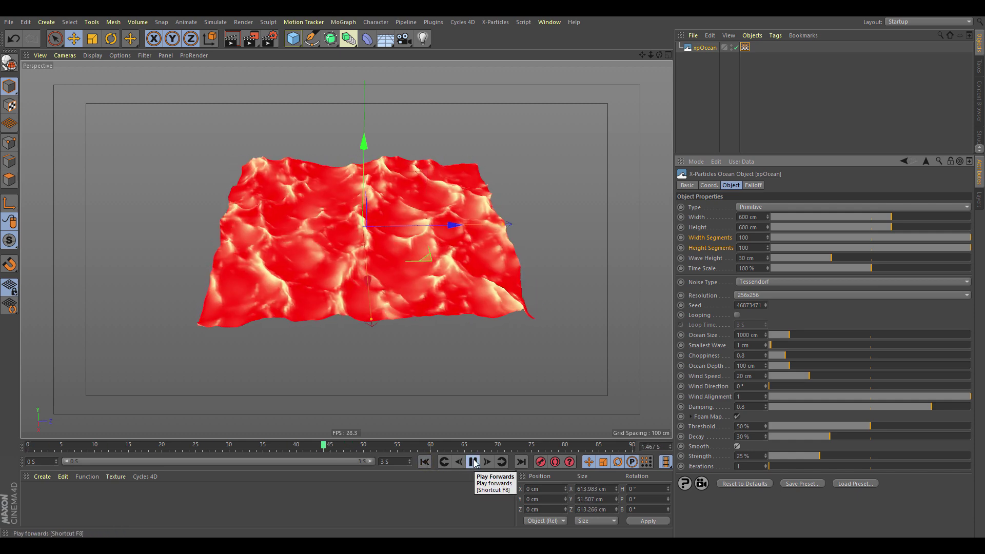
{"action": "left_click", "coordinate": [474, 463]}
{"action": "left_click_drag", "start_coordinate": [490, 234], "coordinate": [466, 345], "text": "alt"}
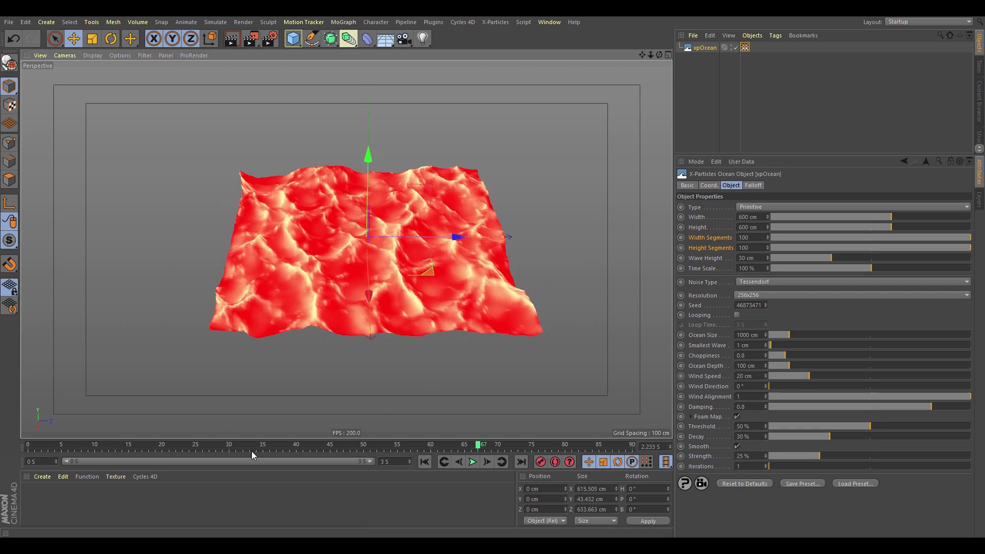
{"action": "double_click", "coordinate": [37, 496]}
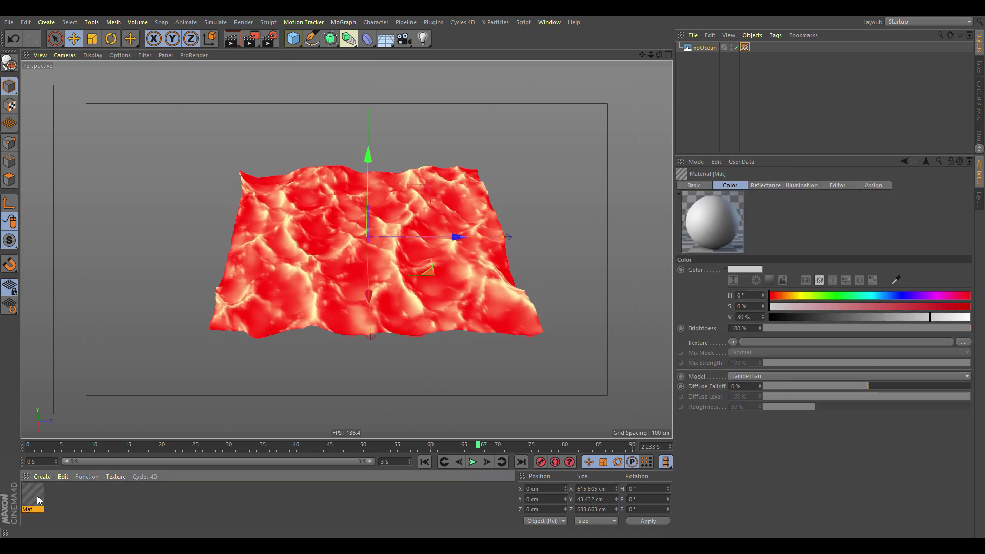
Load a Colorizer into Mat's Color texture and fade the end knot toward white
{"action": "left_click", "coordinate": [734, 342]}
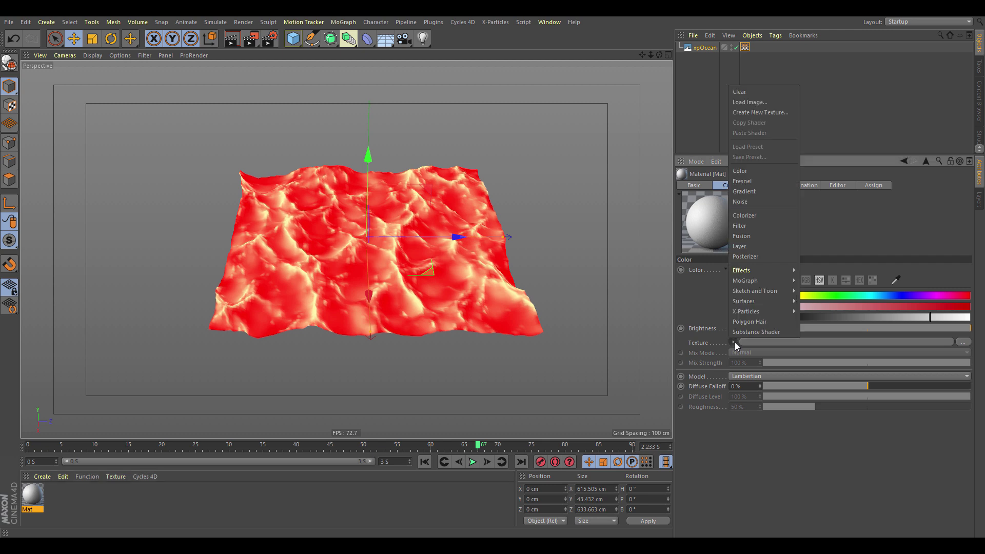
{"action": "left_click", "coordinate": [760, 215]}
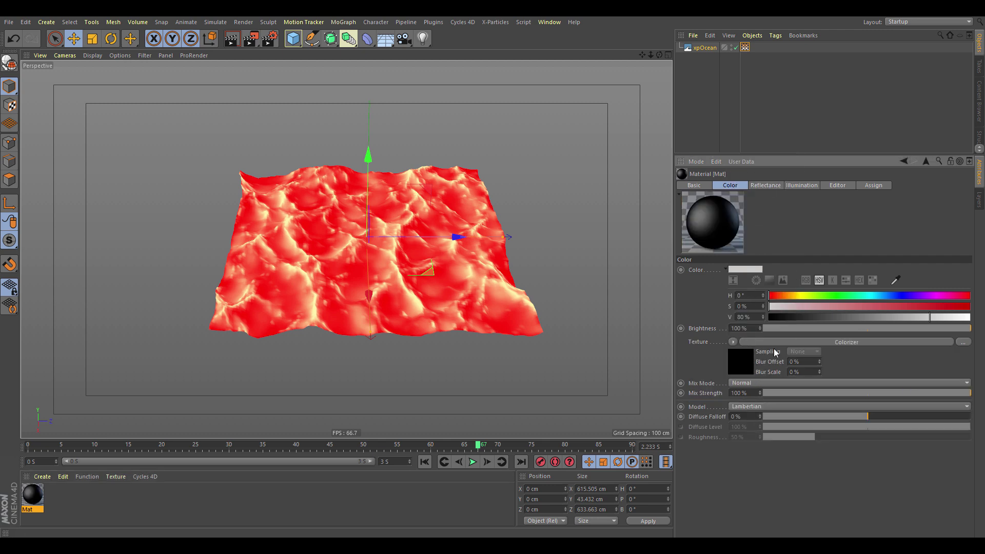
{"action": "left_click", "coordinate": [739, 361]}
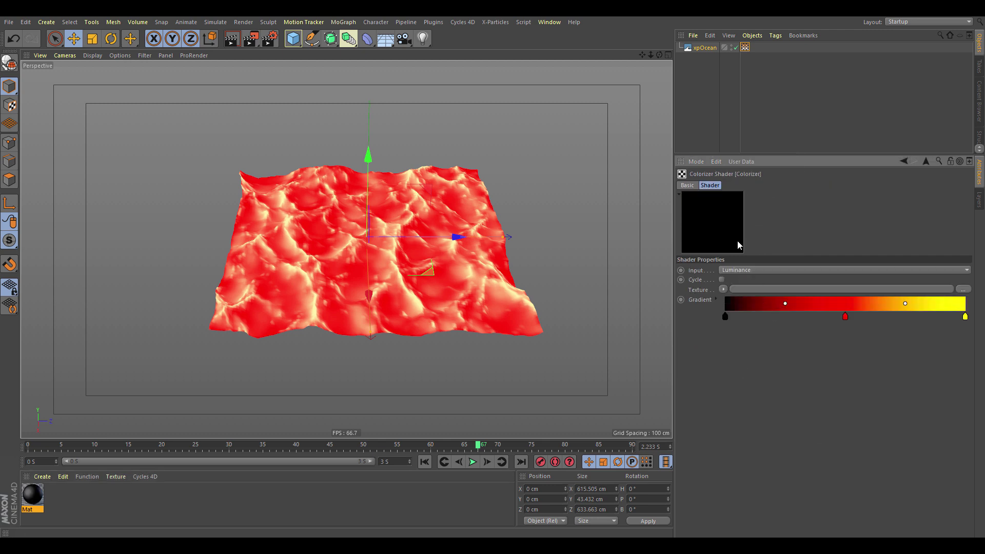
{"action": "left_click", "coordinate": [966, 319]}
{"action": "left_click", "coordinate": [716, 300]}
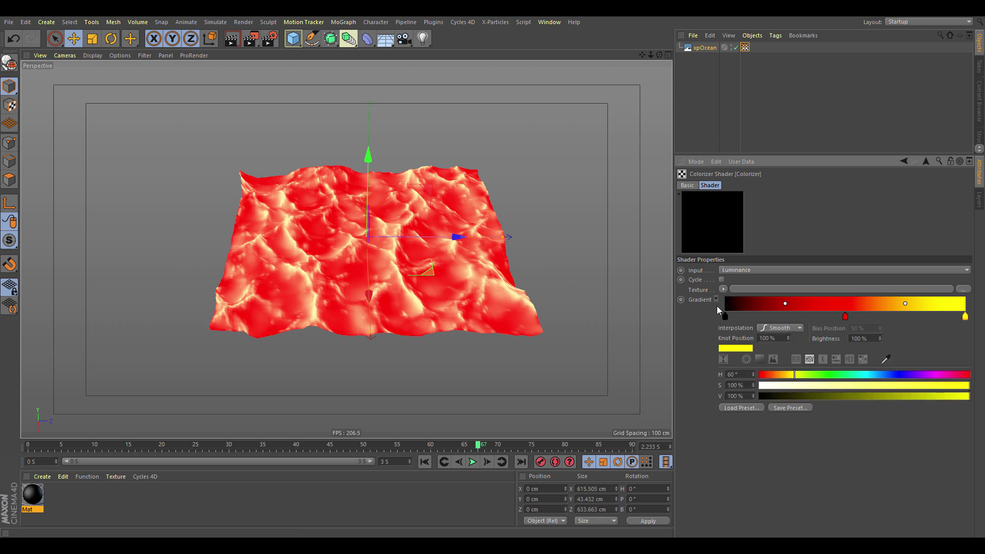
{"action": "left_click", "coordinate": [795, 386]}
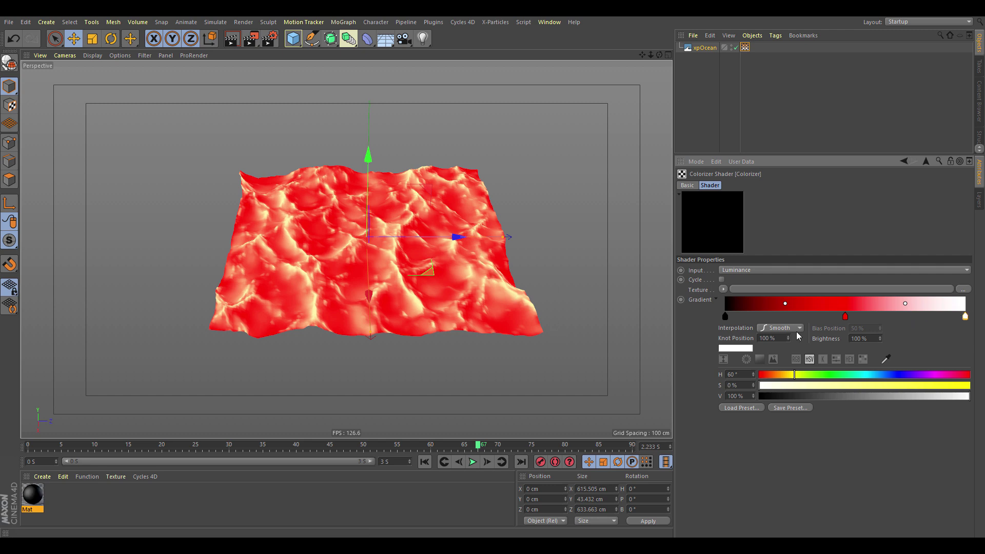
Recolour the Colorizer's middle gradient knot to teal
{"action": "left_click", "coordinate": [845, 317]}
{"action": "left_click", "coordinate": [874, 379]}
{"action": "left_click", "coordinate": [894, 386]}
{"action": "left_click", "coordinate": [888, 380]}
{"action": "mouse_move", "coordinate": [888, 380]}
{"action": "left_mouse_down"}
{"action": "mouse_move", "coordinate": [869, 380]}
{"action": "mouse_move", "coordinate": [945, 386]}
{"action": "mouse_move", "coordinate": [787, 403]}
{"action": "left_mouse_up"}
{"action": "left_click", "coordinate": [725, 317]}
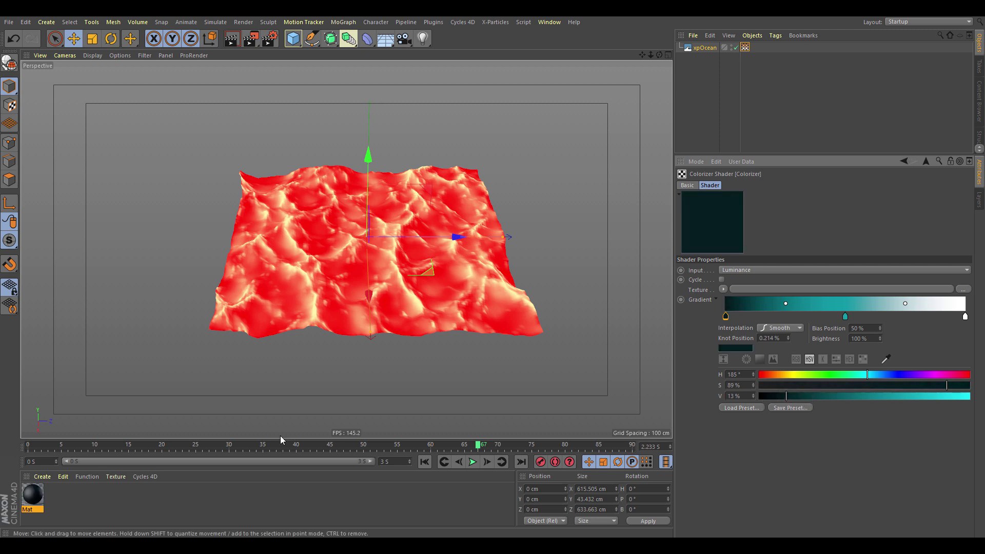
Apply Mat to the xpOcean and render a quick preview
{"action": "left_click", "coordinate": [32, 496]}
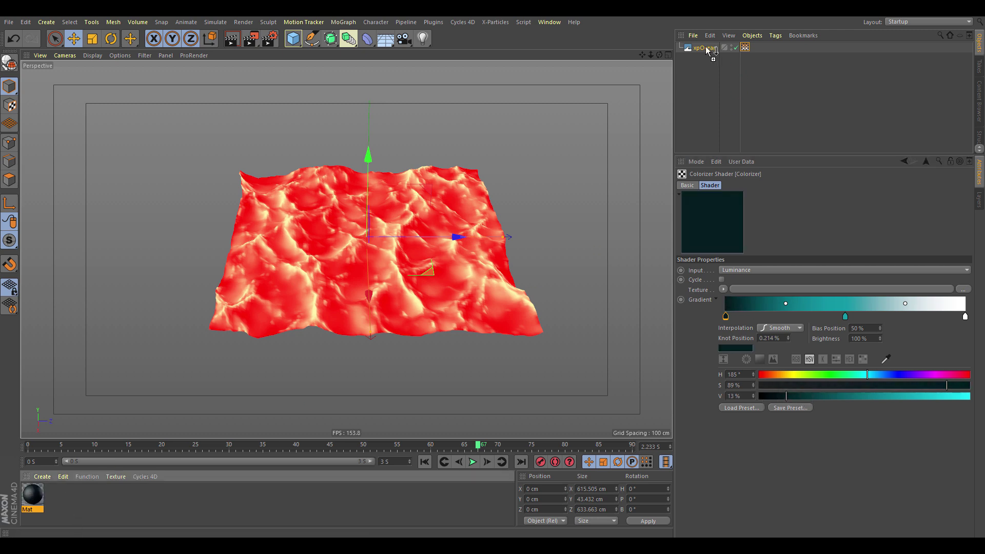
{"action": "left_click_drag", "start_coordinate": [708, 49], "coordinate": [707, 48]}
{"action": "mouse_move", "coordinate": [516, 324]}
{"action": "left_mouse_down", "text": "alt"}
{"action": "mouse_move", "coordinate": [494, 305]}
{"action": "mouse_move", "coordinate": [507, 307]}
{"action": "left_mouse_up", "text": "alt"}
{"action": "left_click", "coordinate": [230, 41]}
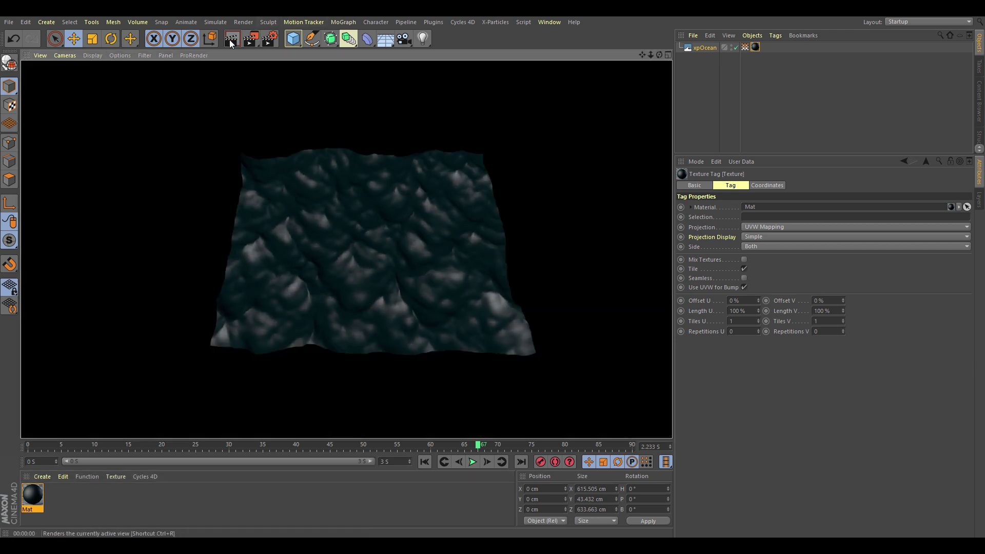
{"action": "left_click", "coordinate": [757, 48]}
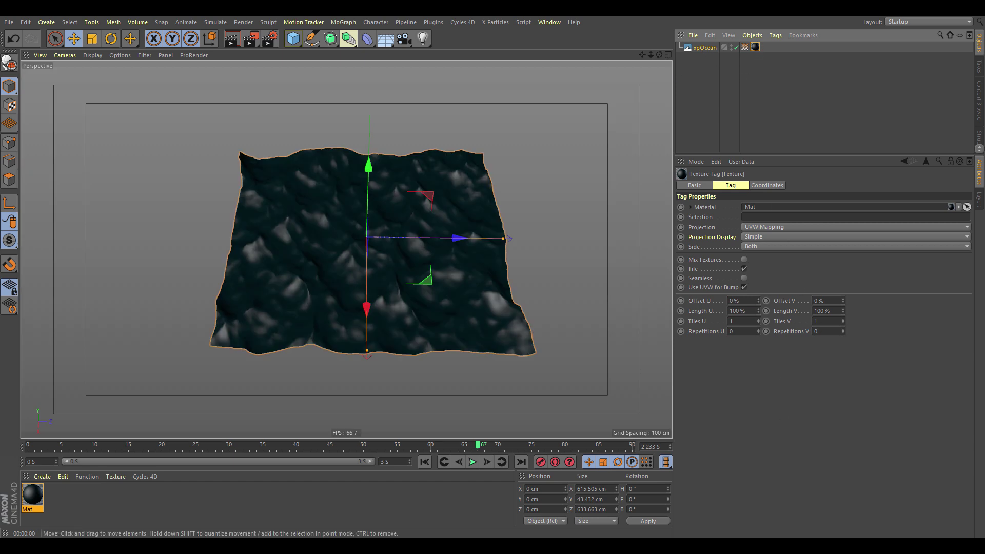
{"action": "left_click", "coordinate": [32, 495]}
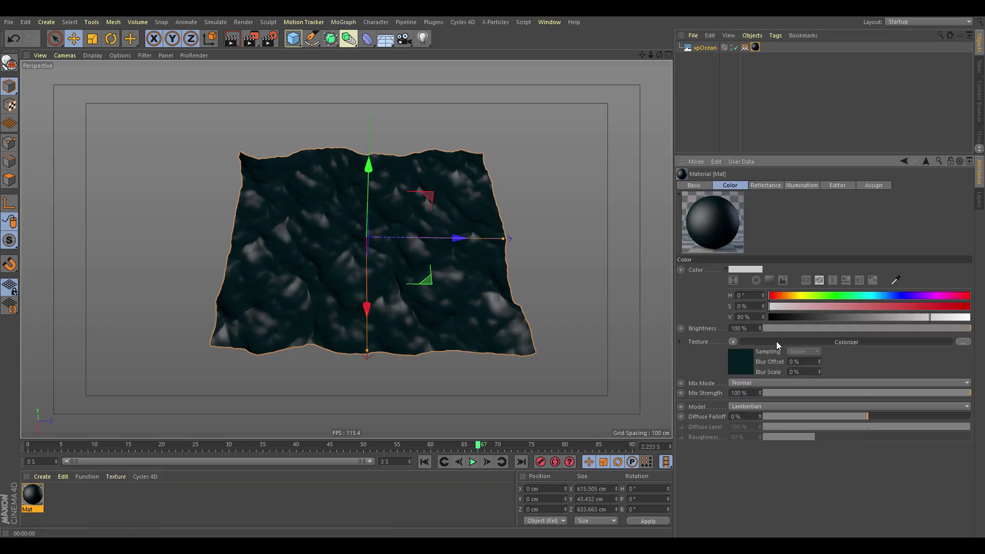
Feed the Colorizer an Effects > Vertex Map shader linked to xpFoamMap, then play back the foam
{"action": "left_click", "coordinate": [777, 340]}
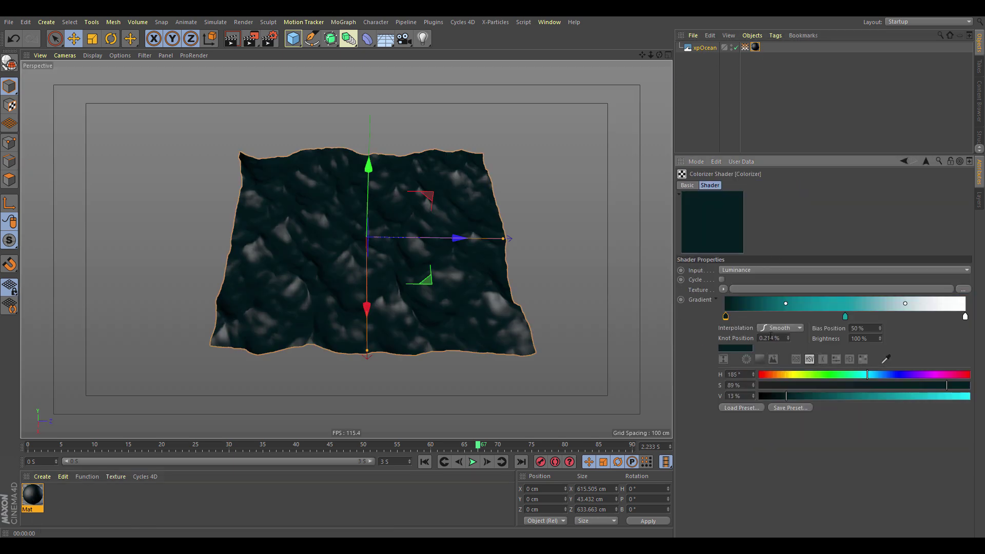
{"action": "left_click", "coordinate": [718, 300]}
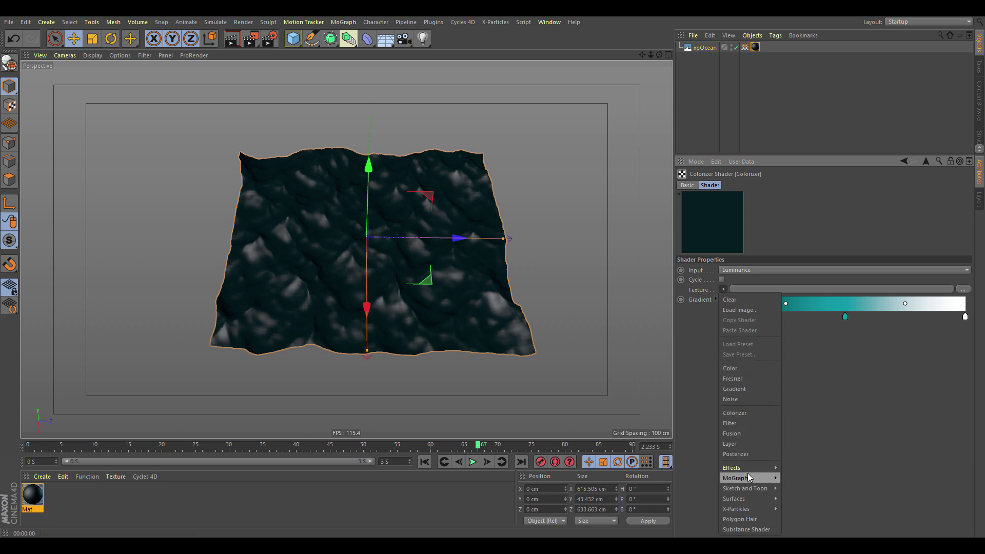
{"action": "mouse_move", "coordinate": [777, 470]}
{"action": "left_click", "coordinate": [811, 521]}
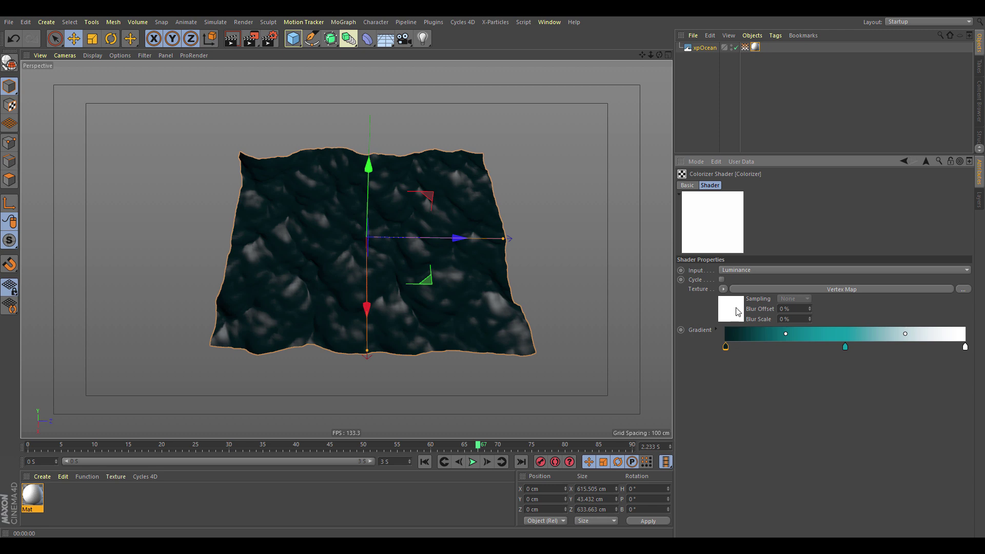
{"action": "left_click", "coordinate": [756, 289]}
{"action": "left_click_drag", "start_coordinate": [745, 47], "coordinate": [749, 278]}
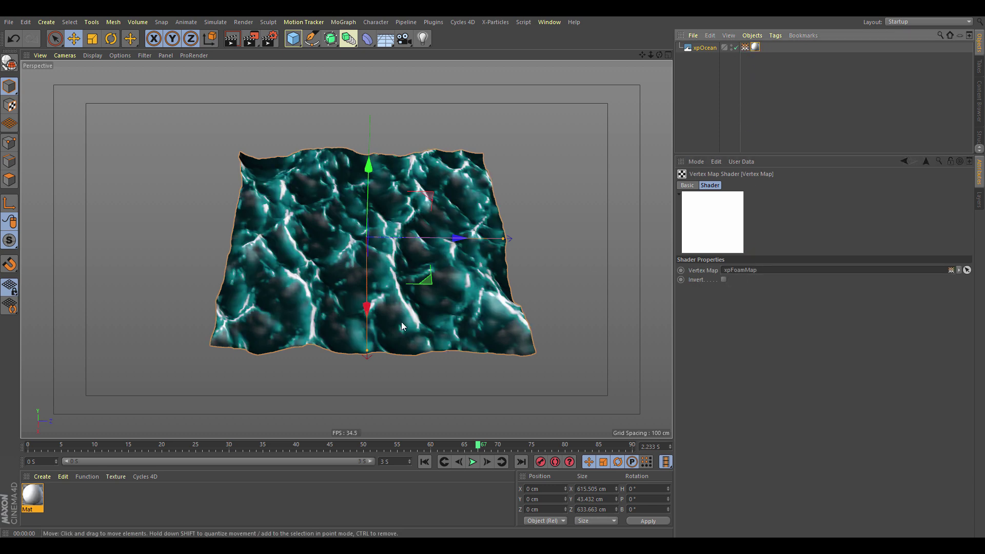
{"action": "left_click", "coordinate": [424, 462]}
{"action": "left_click", "coordinate": [472, 462]}
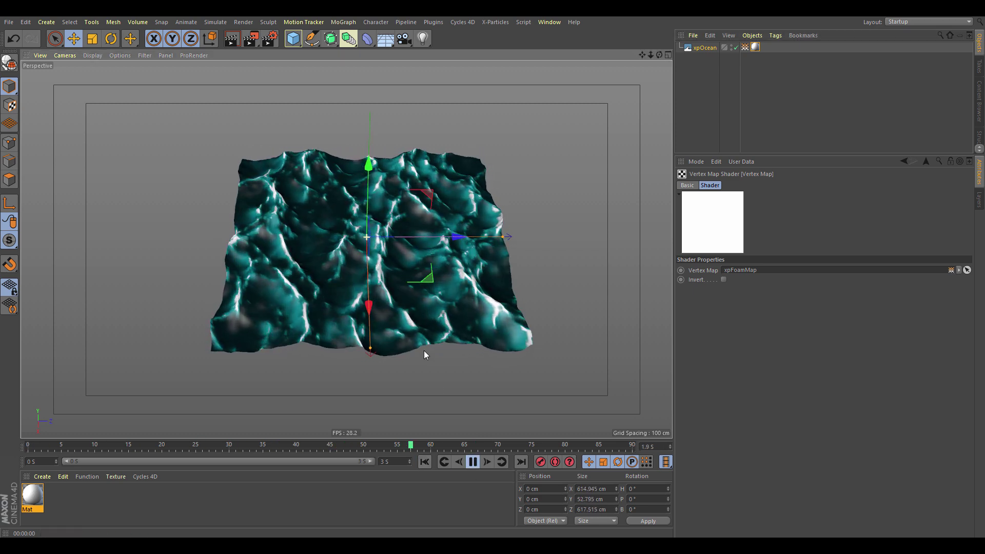
{"action": "left_click", "coordinate": [475, 464]}
Set the Colorizer gradient's start knot to H 201°, S 89%, V 30% and preview playback
{"action": "left_click", "coordinate": [33, 493]}
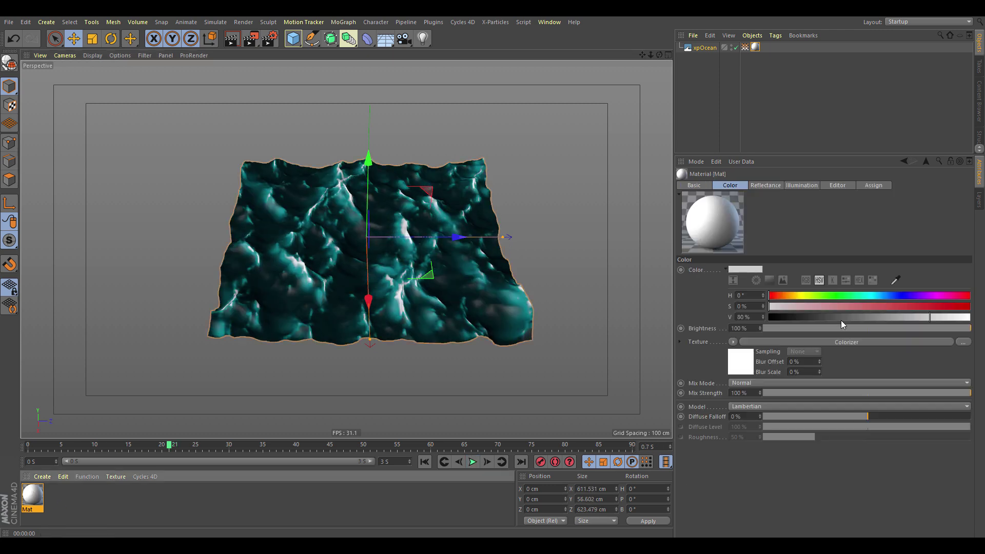
{"action": "left_click", "coordinate": [731, 359]}
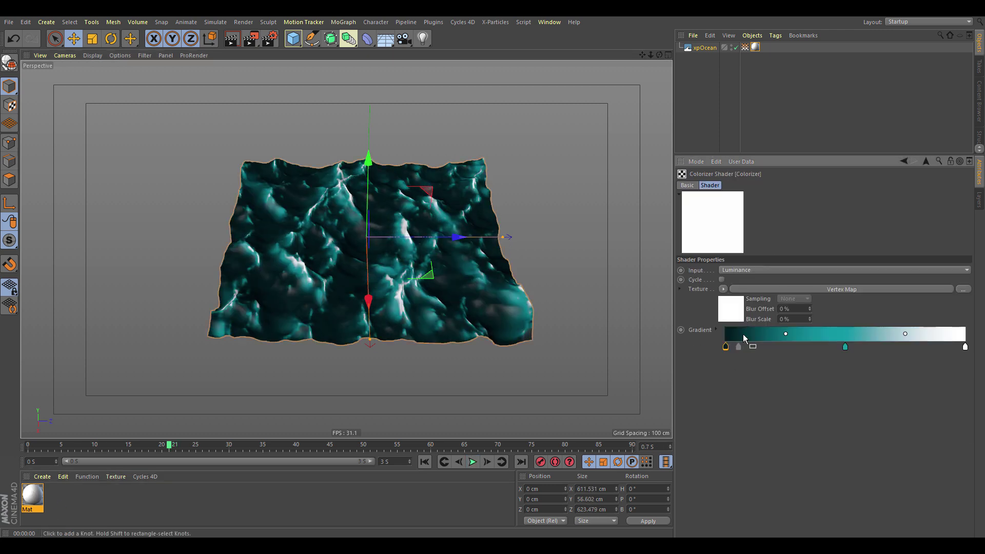
{"action": "left_click", "coordinate": [717, 330]}
{"action": "left_click", "coordinate": [820, 427]}
{"action": "left_click_drag", "start_coordinate": [869, 405], "coordinate": [877, 407]}
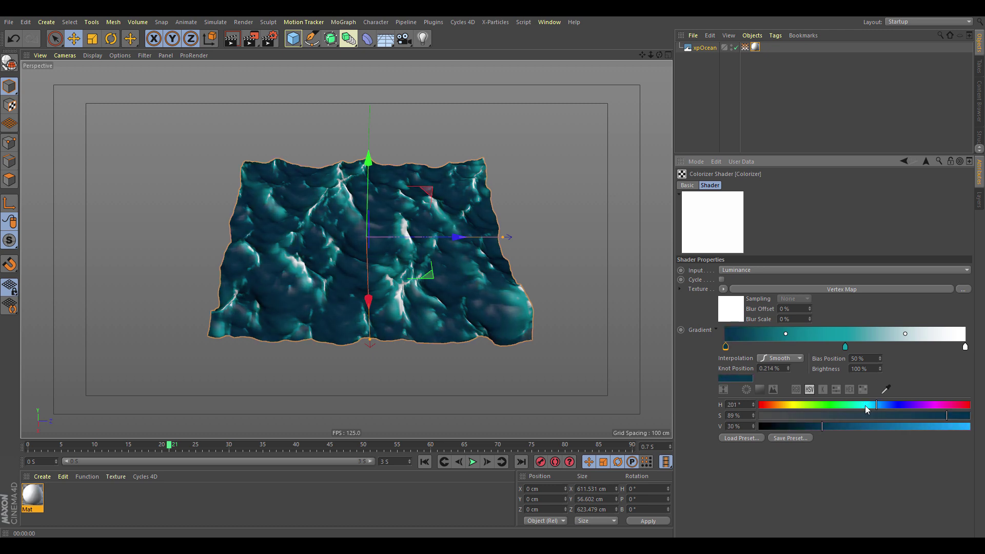
{"action": "left_click", "coordinate": [425, 462]}
{"action": "left_click", "coordinate": [471, 462]}
{"action": "left_click", "coordinate": [473, 462]}
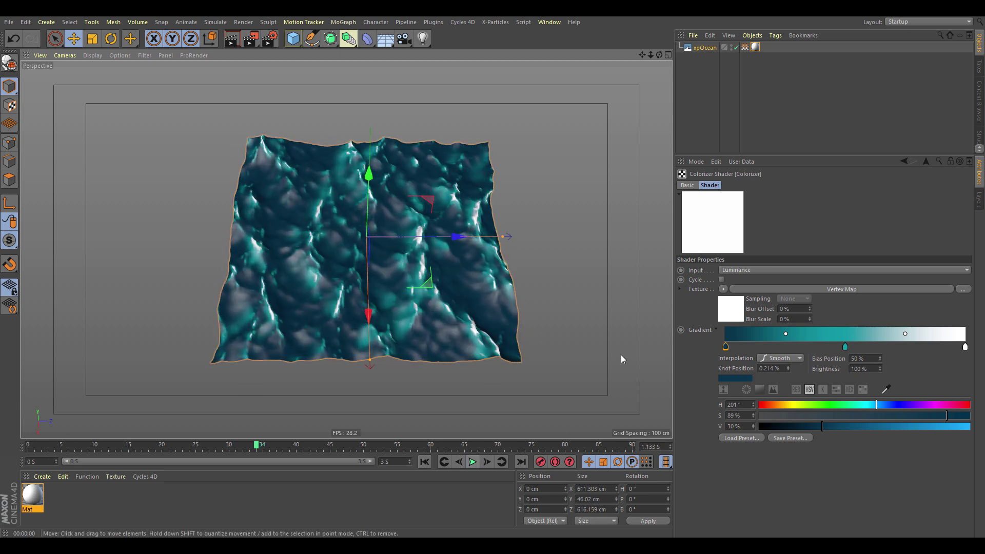
Set xpOcean's Width and Height Segments to 200, then replay the animation from frame 0
{"action": "left_click", "coordinate": [707, 49]}
{"action": "left_click", "coordinate": [738, 185]}
{"action": "left_click", "coordinate": [737, 237]}
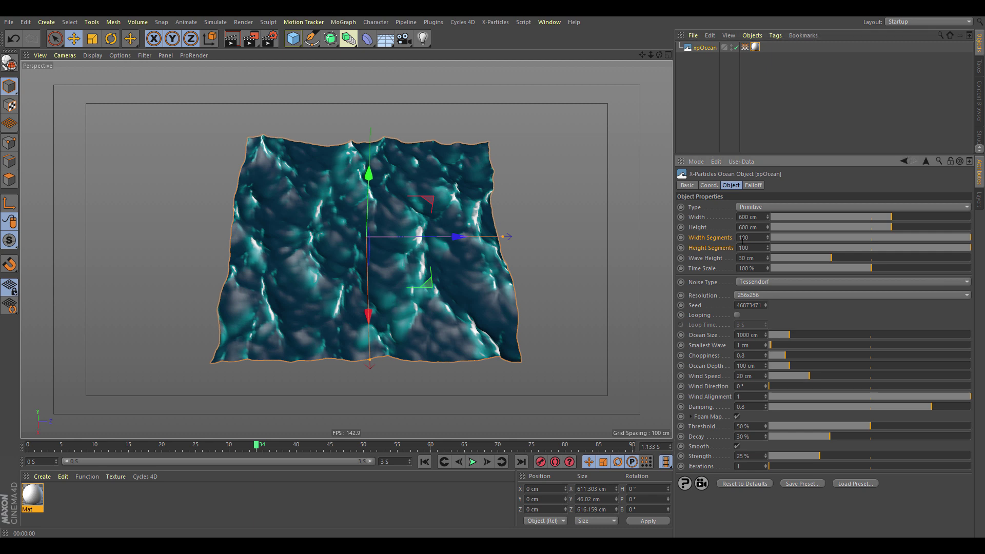
{"action": "type", "text": "2"}
{"action": "key", "text": "Return"}
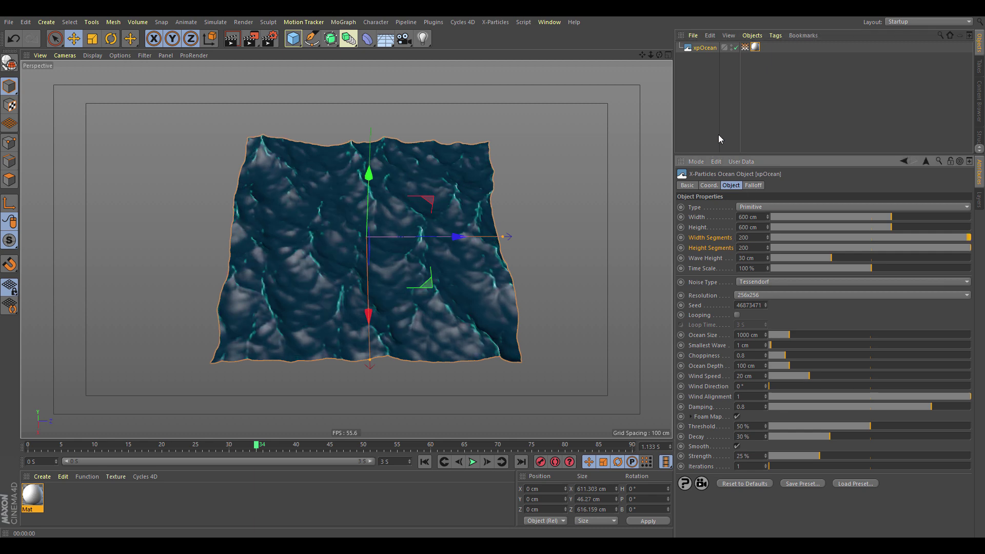
{"action": "left_click", "coordinate": [718, 135]}
{"action": "left_click", "coordinate": [440, 462]}
{"action": "left_click", "coordinate": [473, 463]}
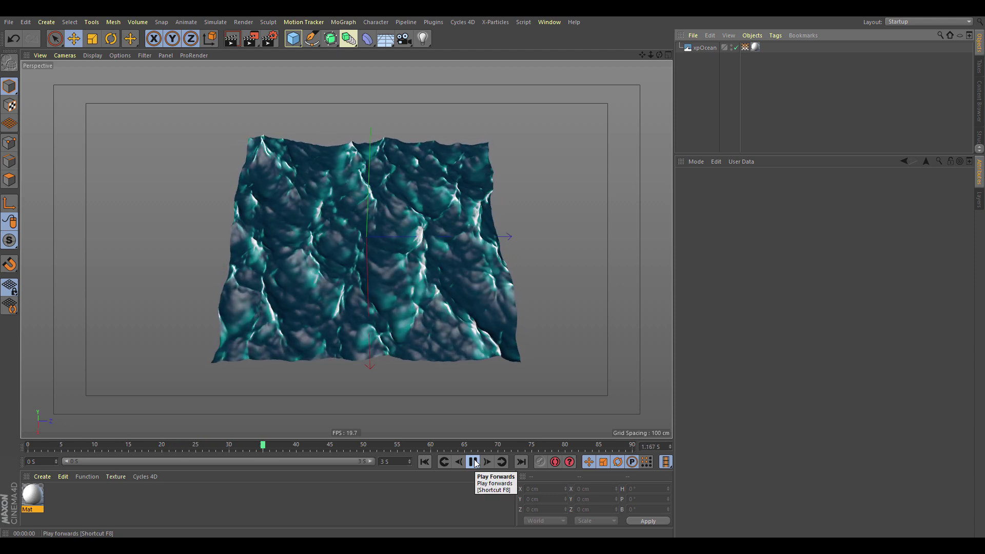
Add a GGX reflection layer to Mat at 8% and lower Default Specular to 2%
{"action": "left_click", "coordinate": [472, 462]}
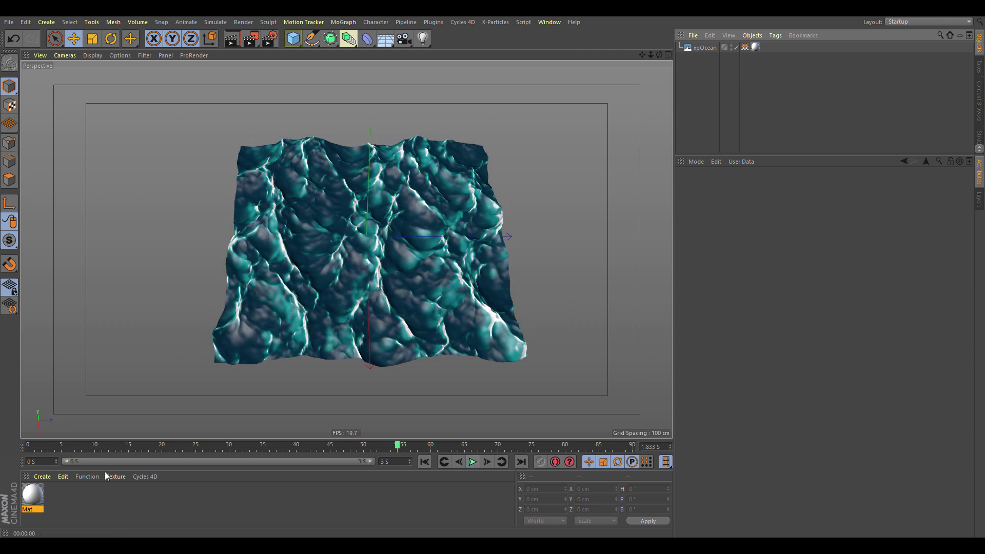
{"action": "left_click", "coordinate": [33, 496]}
{"action": "left_click", "coordinate": [767, 186]}
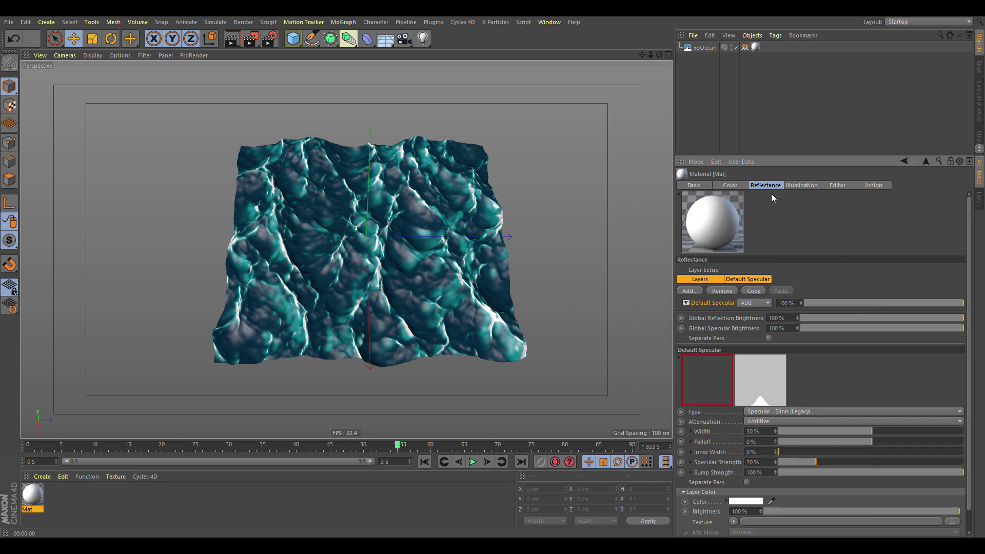
{"action": "left_click", "coordinate": [691, 290]}
{"action": "left_click", "coordinate": [740, 303]}
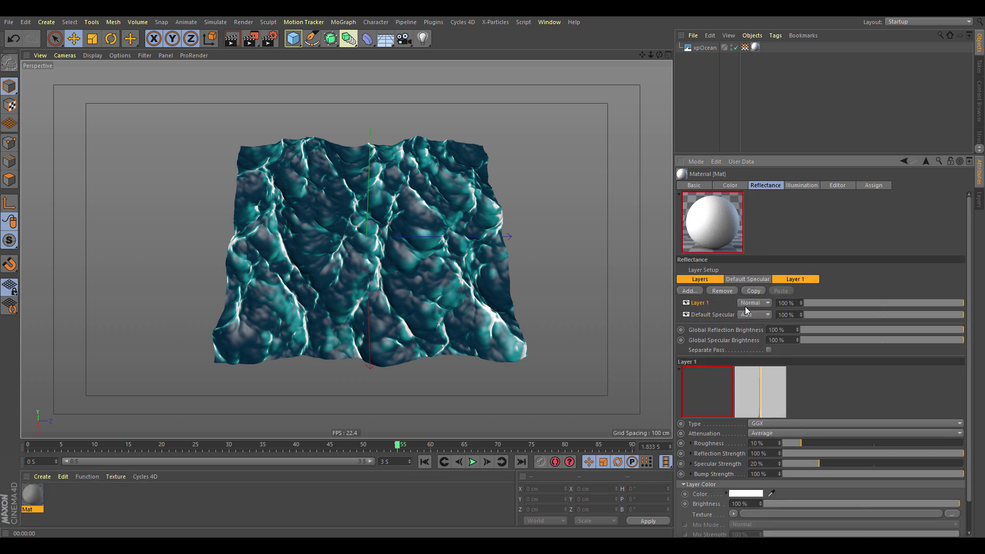
{"action": "left_click", "coordinate": [820, 302]}
{"action": "left_click", "coordinate": [808, 316]}
Raise the GGX layer roughness to 15% and replay the animation to check the highlights
{"action": "left_click_drag", "start_coordinate": [513, 282], "coordinate": [565, 288], "text": "alt"}
{"action": "left_click_drag", "start_coordinate": [806, 442], "coordinate": [810, 442]}
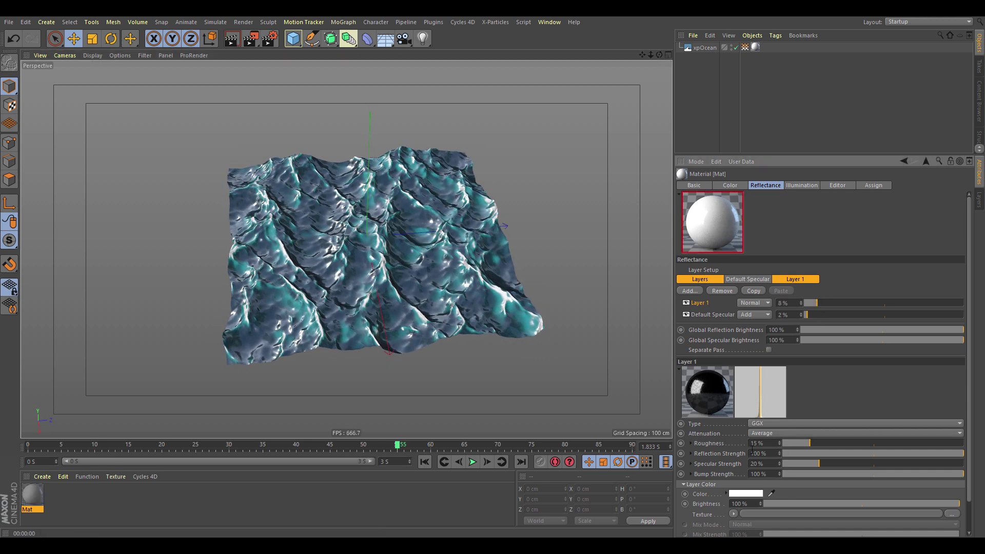
{"action": "left_click", "coordinate": [429, 460]}
{"action": "left_click", "coordinate": [472, 462]}
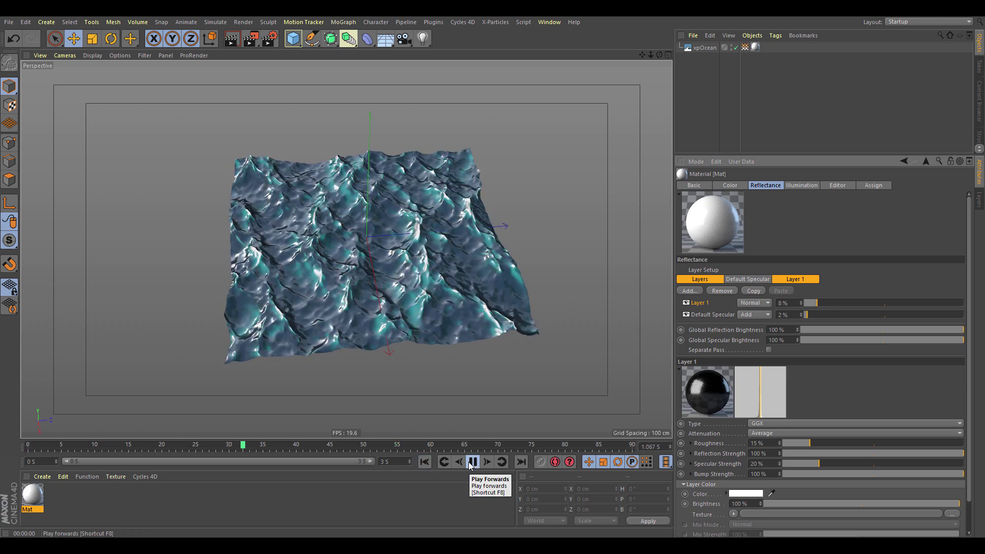
{"action": "left_click", "coordinate": [472, 463]}
{"action": "left_click_drag", "start_coordinate": [463, 409], "coordinate": [436, 333], "text": "alt"}
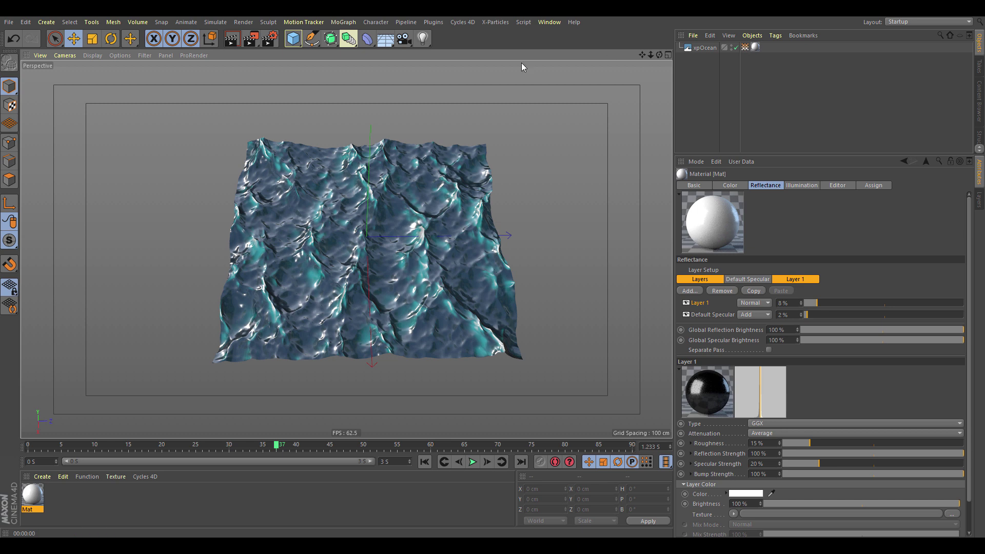
Add a Sphere with a radius of about 63 cm
{"action": "left_click", "coordinate": [293, 39]}
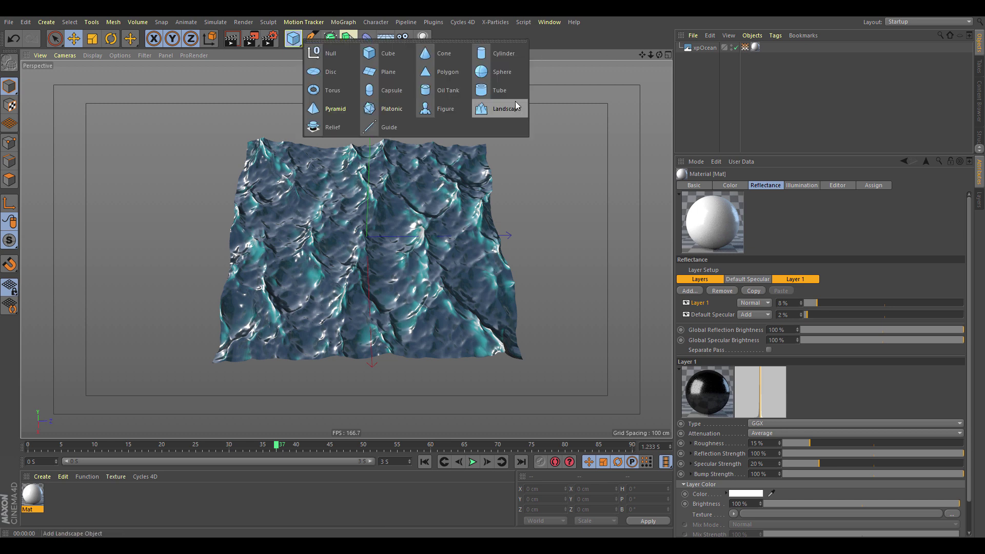
{"action": "left_click", "coordinate": [496, 75]}
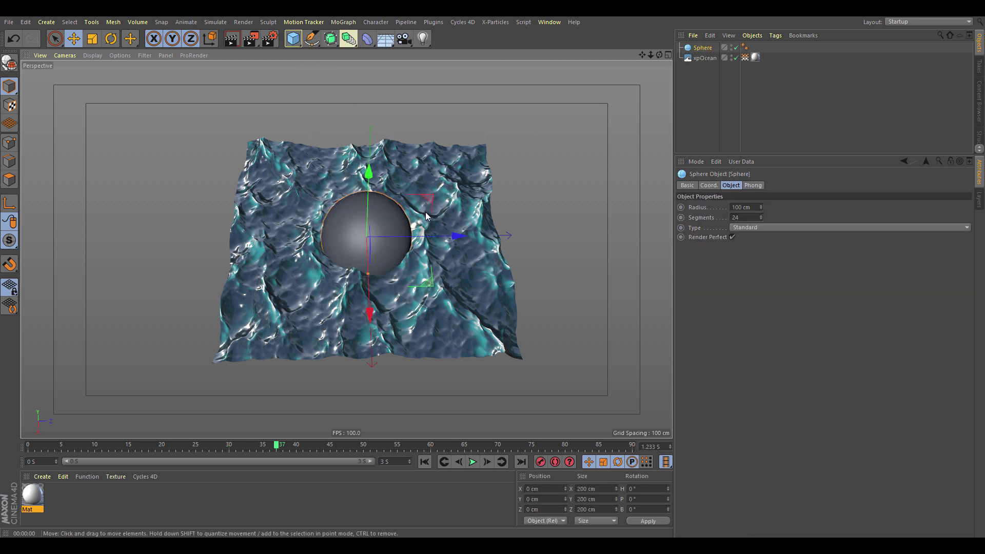
{"action": "left_click_drag", "start_coordinate": [368, 261], "coordinate": [367, 259]}
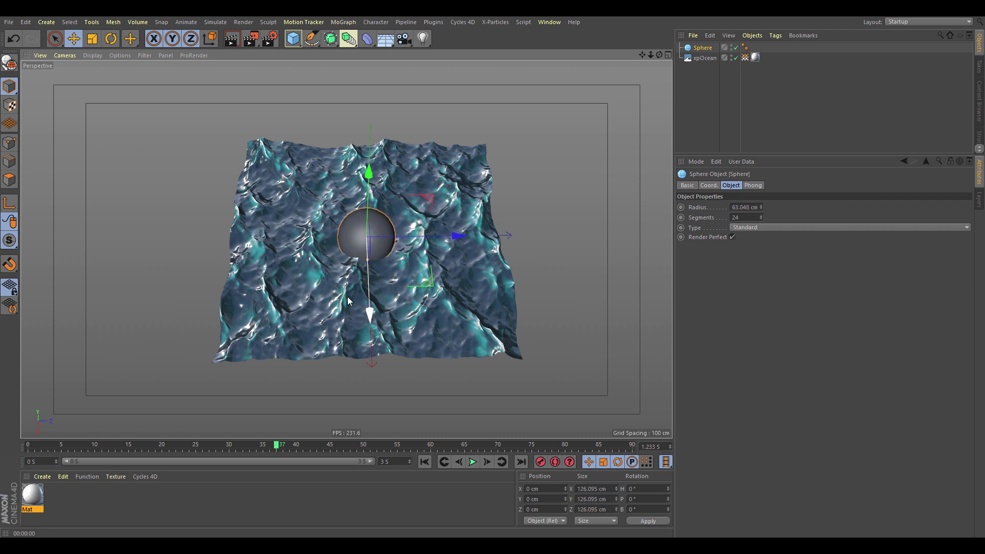
Create material Mat.1 with Luminance enabled and a saturated, bright orange colour
{"action": "double_click", "coordinate": [73, 498]}
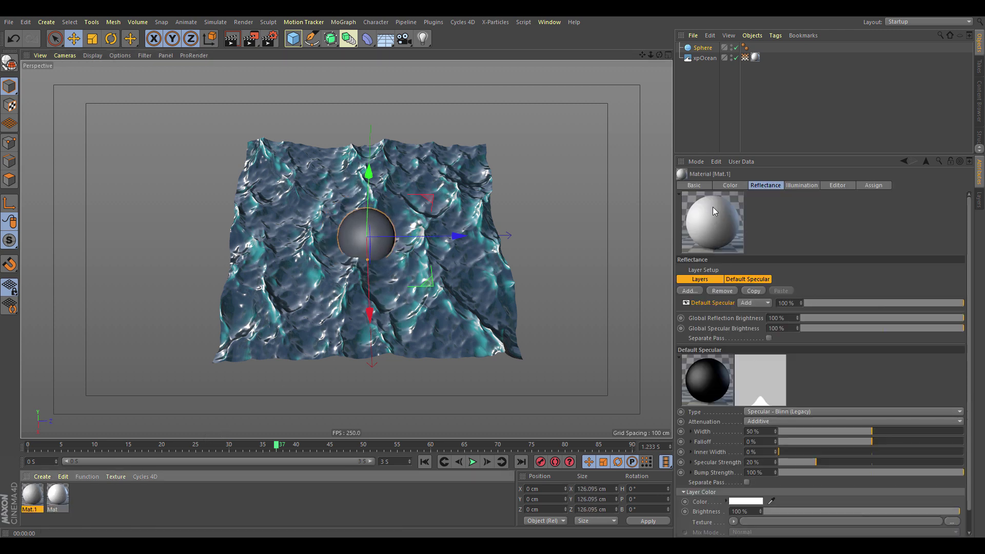
{"action": "left_click", "coordinate": [694, 185]}
{"action": "left_click", "coordinate": [724, 299]}
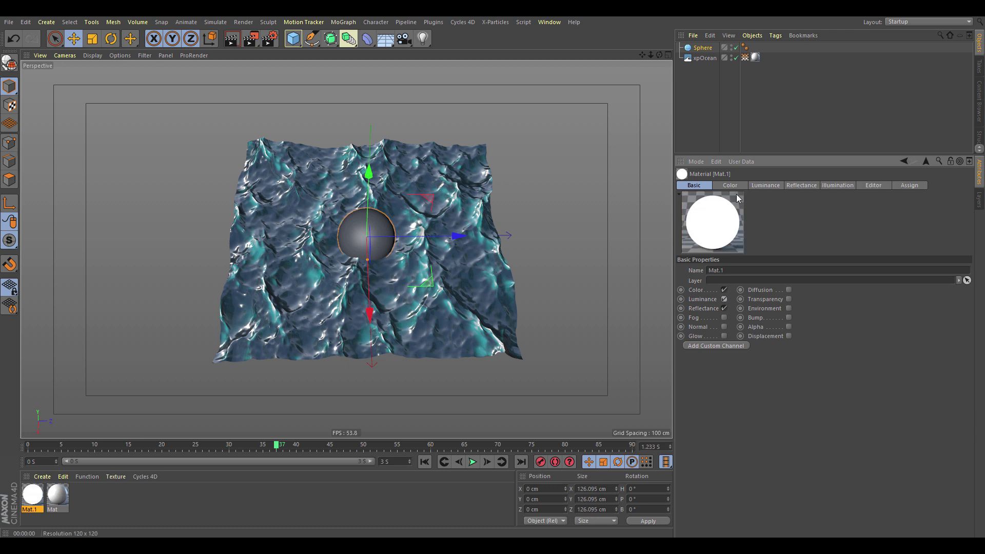
{"action": "left_click", "coordinate": [733, 185]}
{"action": "left_click", "coordinate": [781, 296]}
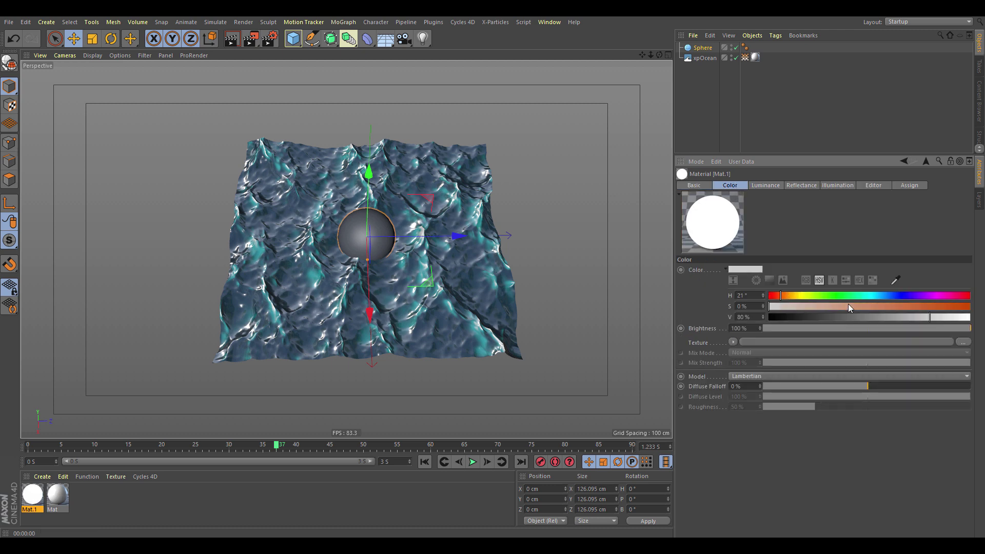
{"action": "left_click_drag", "start_coordinate": [849, 307], "coordinate": [956, 306]}
{"action": "left_click", "coordinate": [963, 317]}
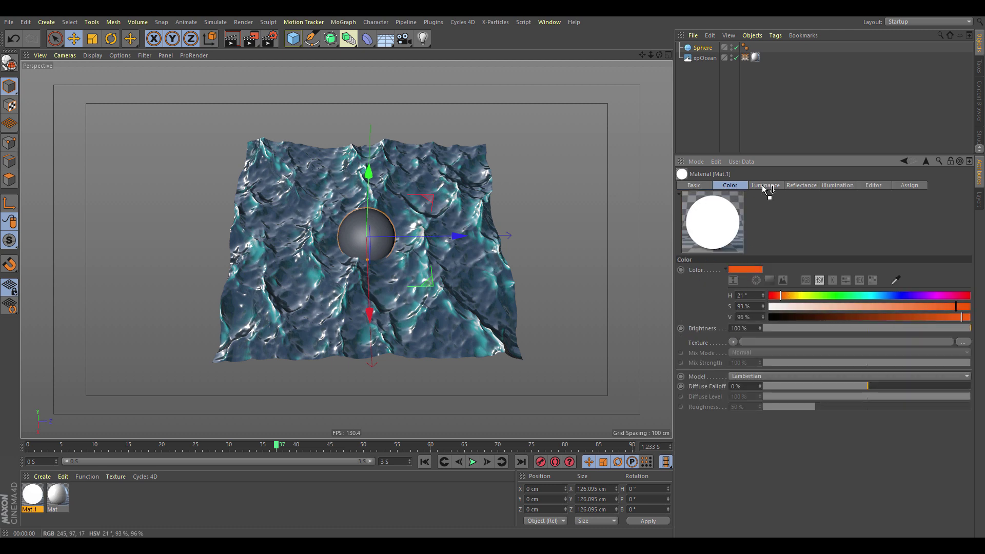
Set Mat.1's Luminance brightness to 75% and apply Mat.1 to the sphere
{"action": "left_click", "coordinate": [763, 186]}
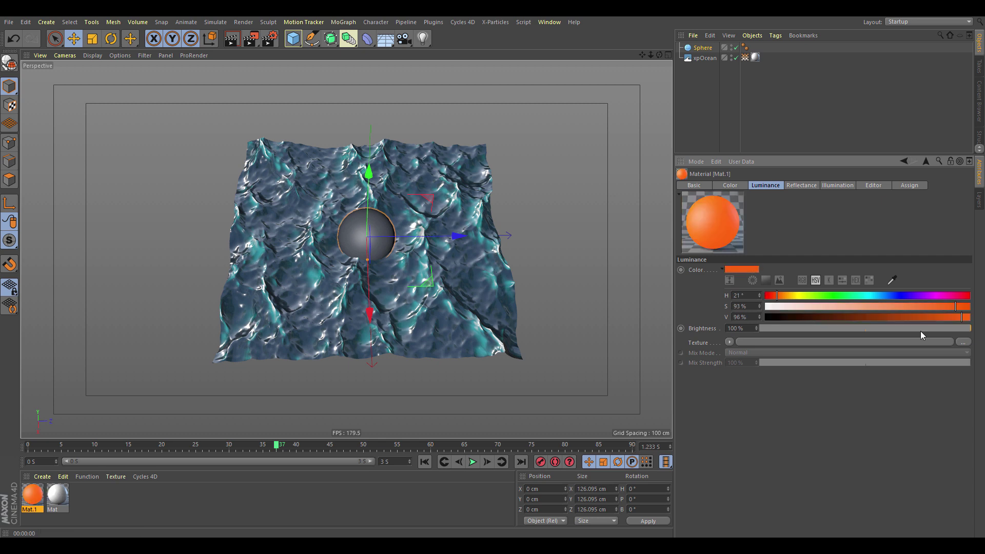
{"action": "mouse_move", "coordinate": [938, 328]}
{"action": "left_mouse_down"}
{"action": "mouse_move", "coordinate": [910, 331]}
{"action": "mouse_move", "coordinate": [918, 329]}
{"action": "left_mouse_up"}
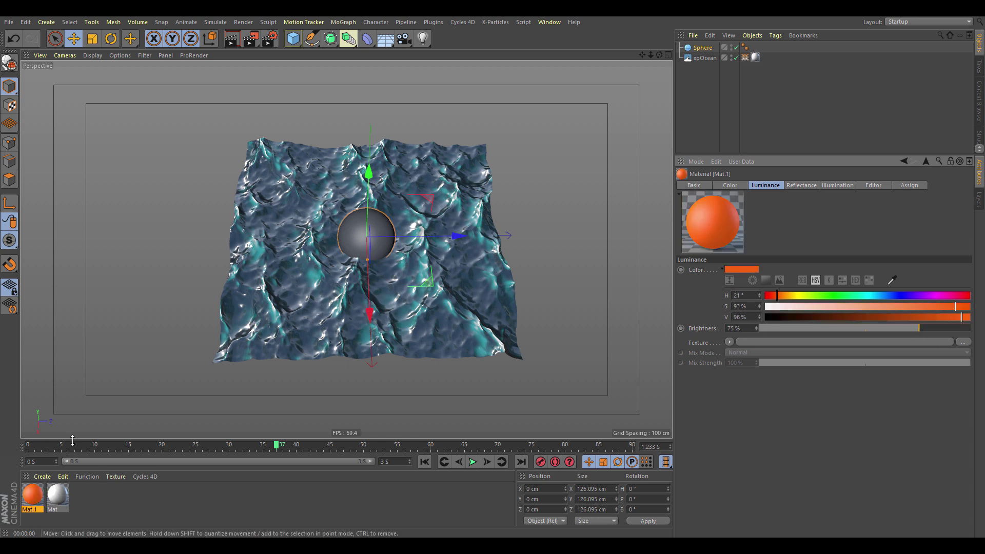
{"action": "left_click_drag", "start_coordinate": [32, 493], "coordinate": [343, 235]}
{"action": "left_click_drag", "start_coordinate": [292, 291], "coordinate": [320, 226], "text": "alt"}
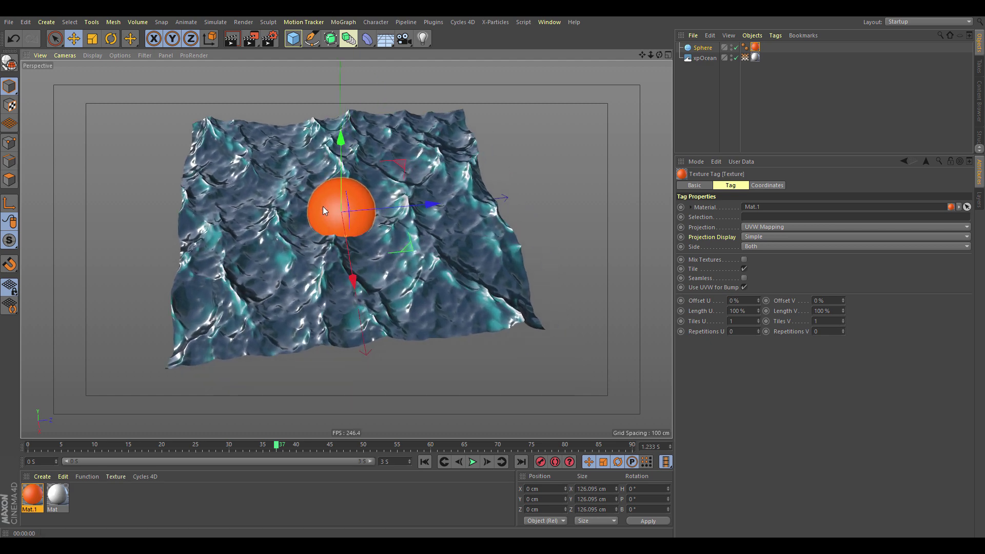
{"action": "mouse_move", "coordinate": [463, 282]}
{"action": "left_mouse_down", "text": "alt"}
{"action": "mouse_move", "coordinate": [455, 263]}
{"action": "mouse_move", "coordinate": [465, 279]}
{"action": "left_mouse_up", "text": "alt"}
{"action": "left_click", "coordinate": [501, 22]}
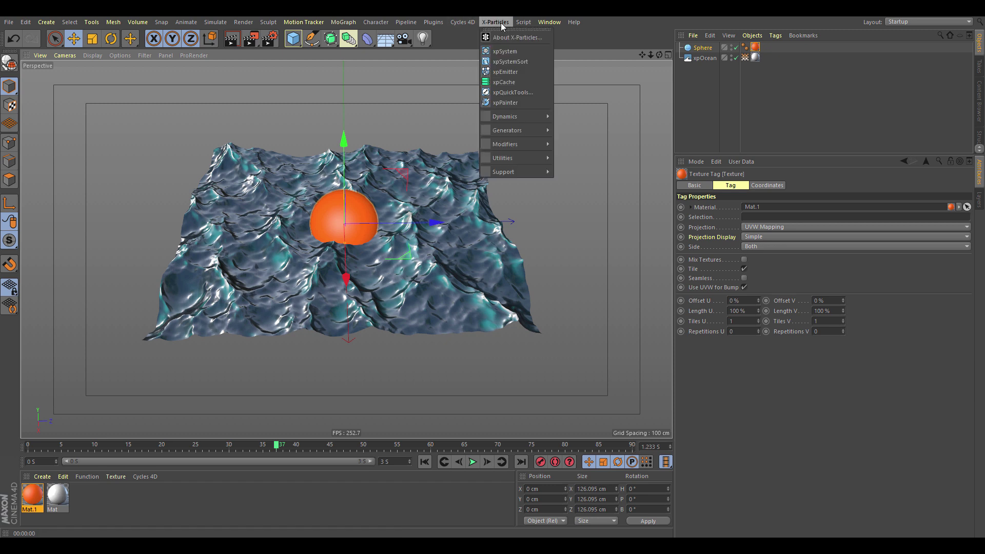
Add an xpVertexMap object and put xpOcean in its Objects list
{"action": "mouse_move", "coordinate": [504, 157]}
{"action": "left_click", "coordinate": [586, 241]}
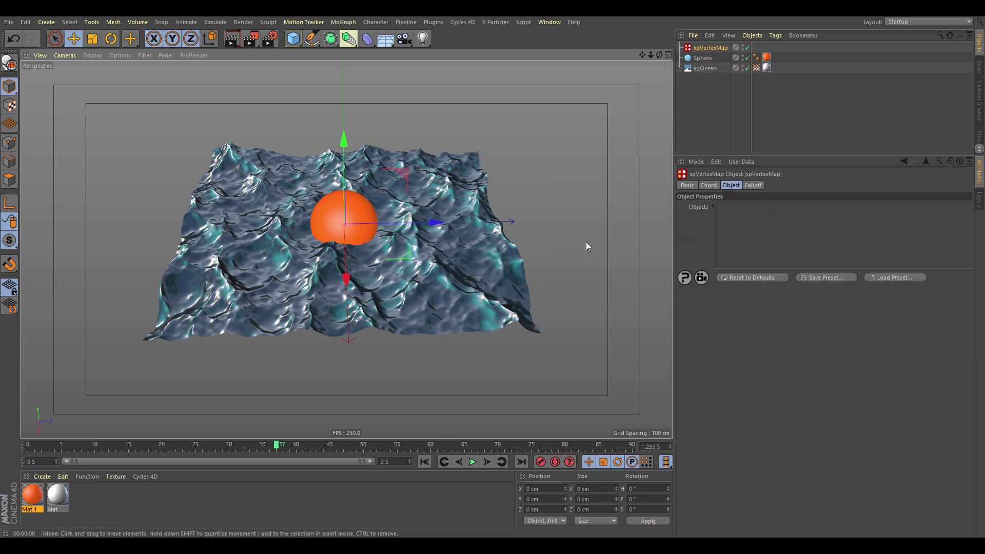
{"action": "left_click", "coordinate": [704, 70]}
{"action": "left_click_drag", "start_coordinate": [733, 210], "coordinate": [739, 216]}
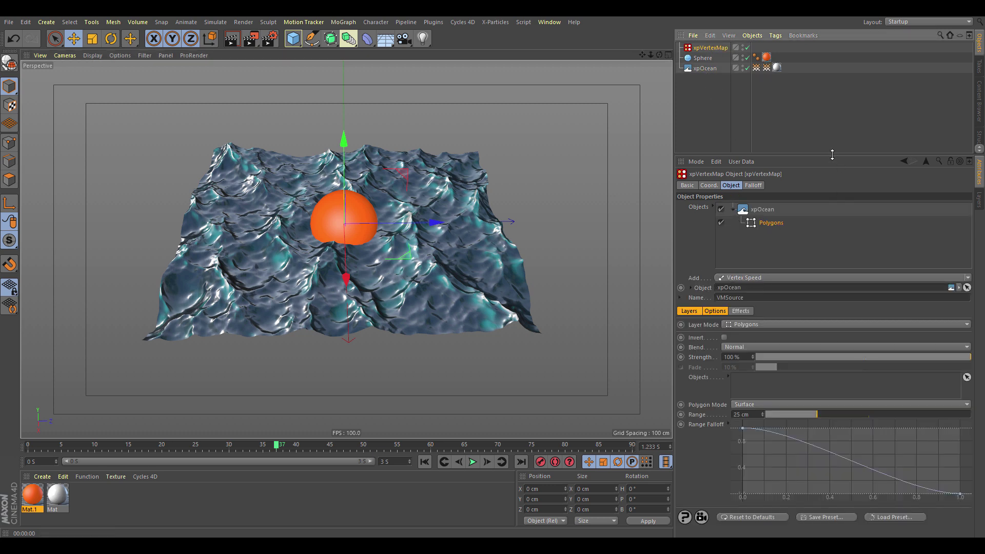
{"action": "left_click_drag", "start_coordinate": [832, 154], "coordinate": [836, 105]}
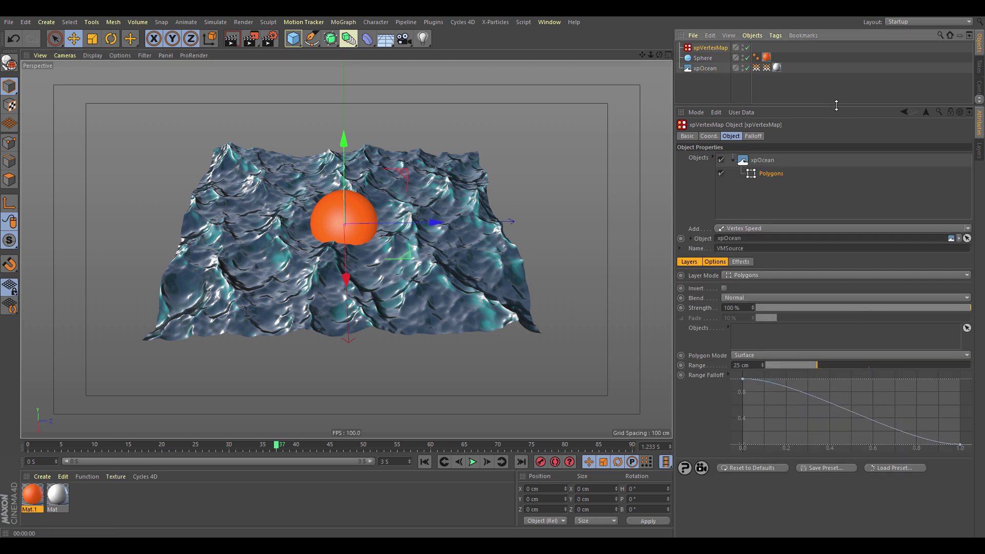
Add the Sphere to the Polygons layer's Objects list and view the VMSource tag
{"action": "left_click", "coordinate": [750, 174]}
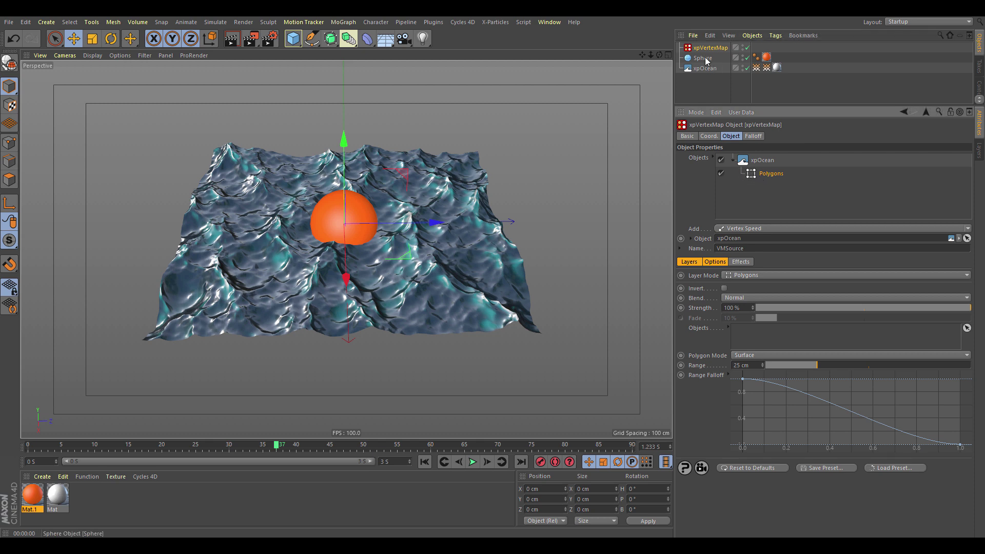
{"action": "left_click_drag", "start_coordinate": [704, 58], "coordinate": [807, 154]}
{"action": "left_click_drag", "start_coordinate": [764, 336], "coordinate": [749, 333]}
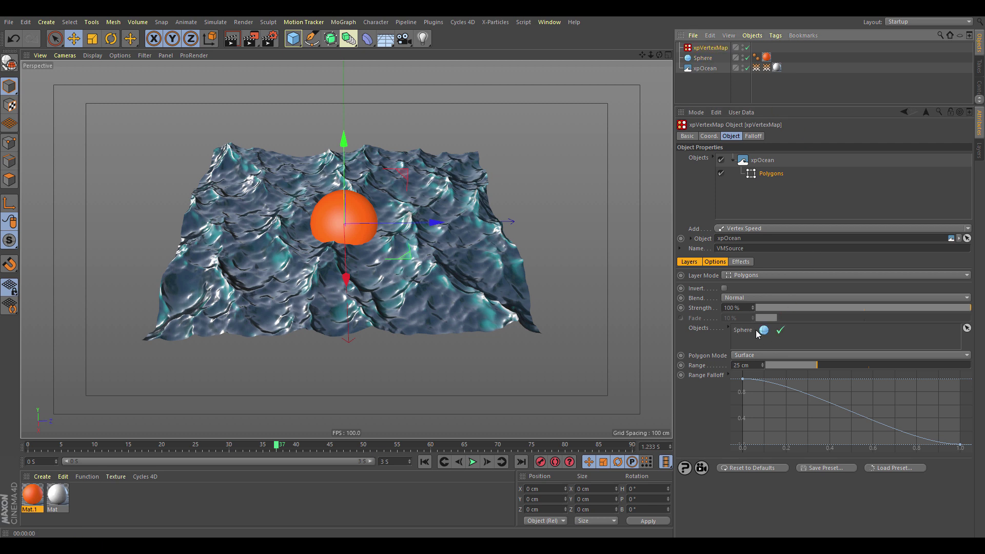
{"action": "left_click", "coordinate": [757, 69]}
{"action": "left_click_drag", "start_coordinate": [425, 257], "coordinate": [476, 287], "text": "alt"}
{"action": "left_click", "coordinate": [703, 58]}
Undo the accidental sphere move, rewind, and inspect xpOcean's xpFoamMap tag before returning to xpVertexMap
{"action": "left_click_drag", "start_coordinate": [345, 221], "coordinate": [433, 213]}
{"action": "key", "text": "ctrl+z"}
{"action": "key", "text": "ctrl+z"}
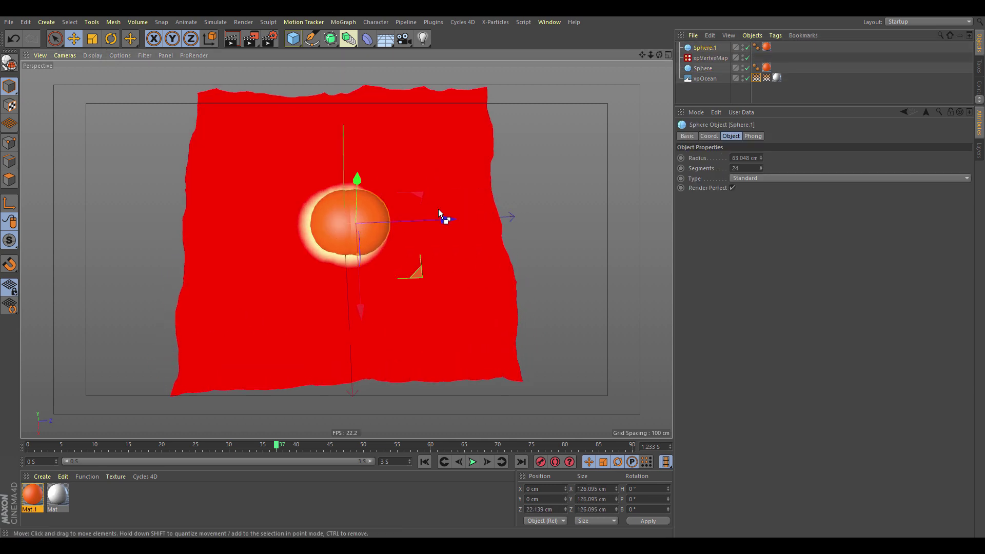
{"action": "left_click", "coordinate": [424, 463]}
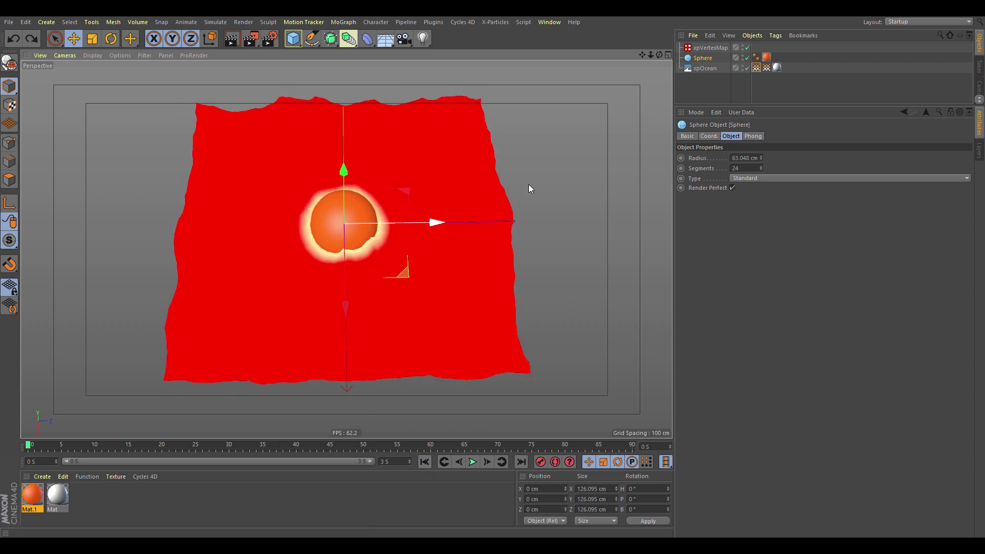
{"action": "left_click", "coordinate": [767, 68]}
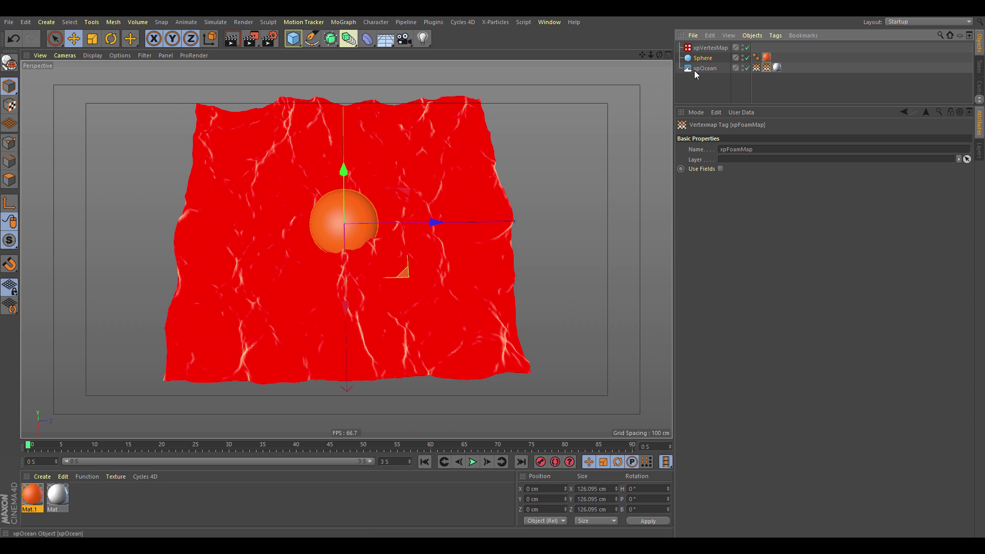
{"action": "left_click", "coordinate": [708, 52]}
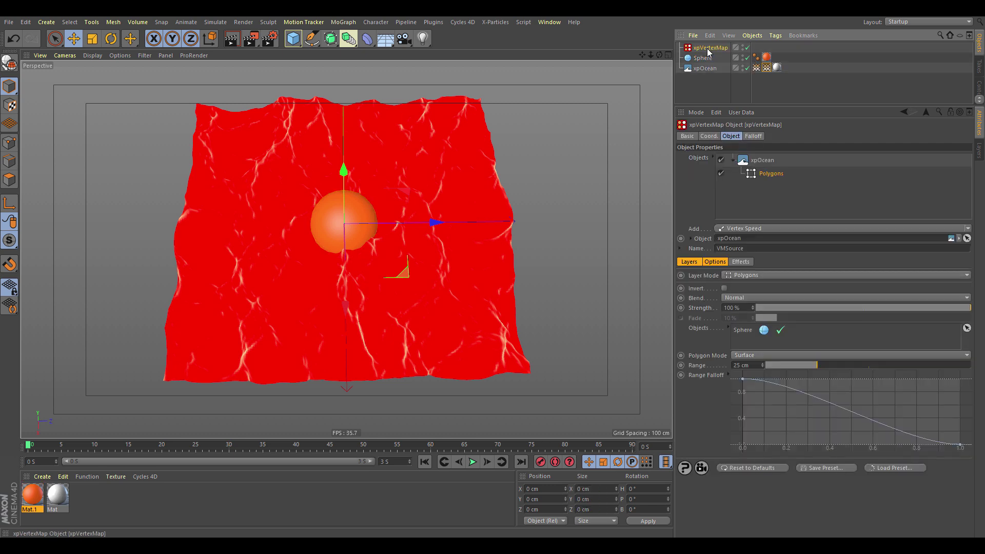
{"action": "left_click", "coordinate": [756, 229]}
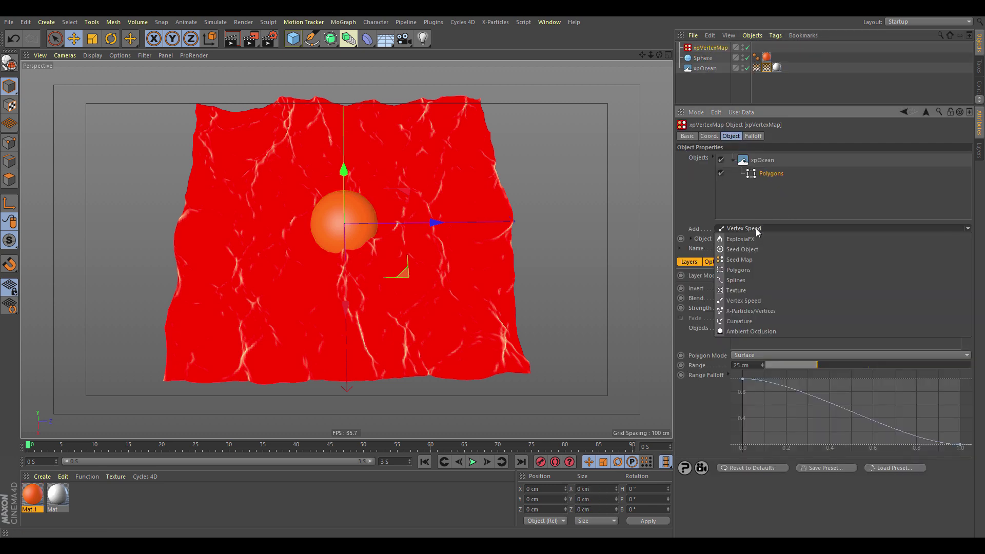
Add a Seed Map layer below Polygons in Clone mode, linking the xpFoamMap tag as its vertex map
{"action": "left_click", "coordinate": [740, 260]}
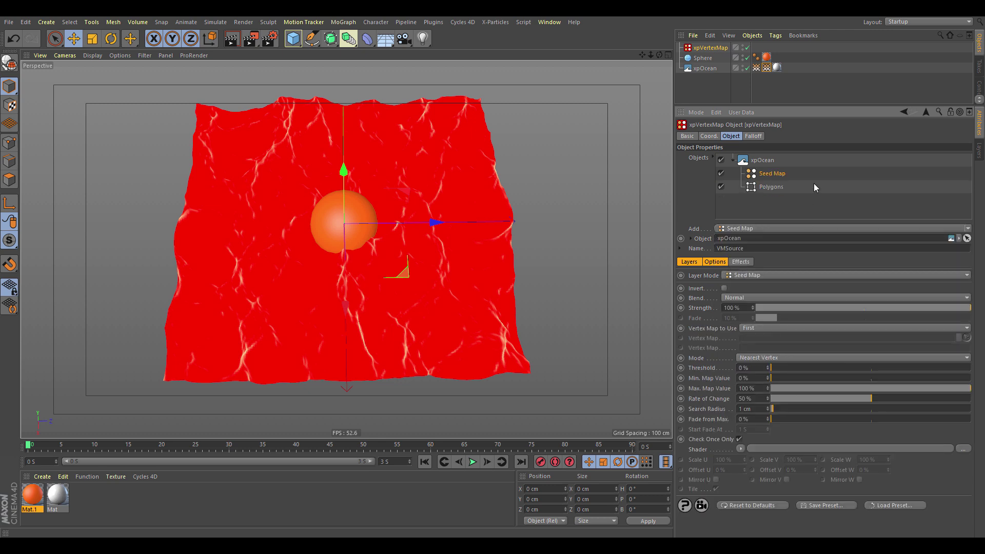
{"action": "left_click_drag", "start_coordinate": [757, 178], "coordinate": [758, 191]}
{"action": "left_click", "coordinate": [759, 358]}
{"action": "left_click", "coordinate": [759, 384]}
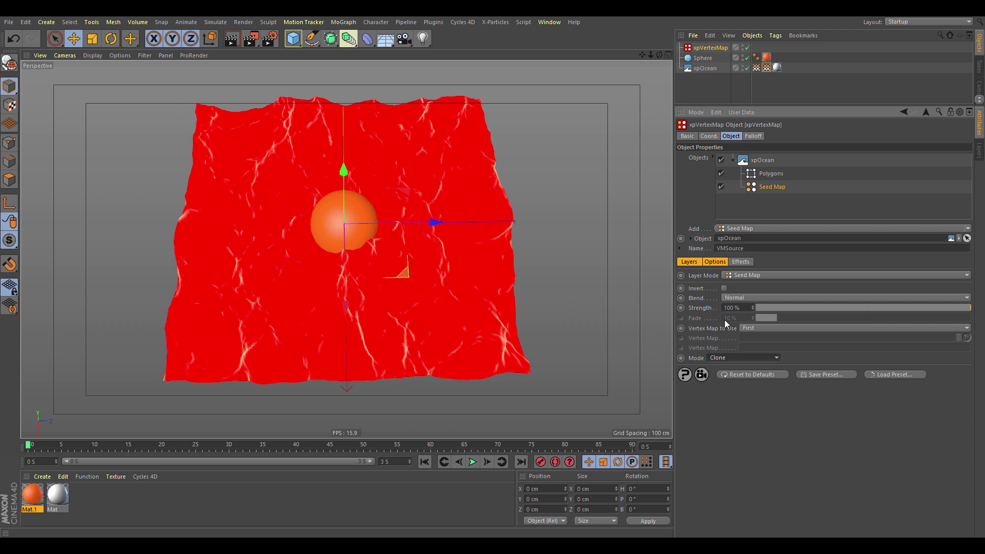
{"action": "left_click", "coordinate": [759, 327]}
{"action": "left_click", "coordinate": [761, 350]}
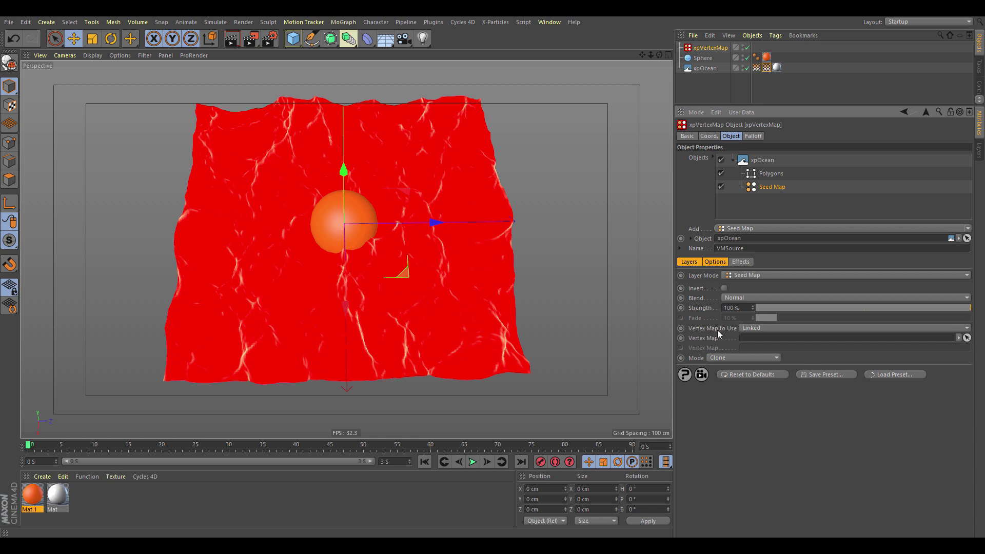
{"action": "left_click_drag", "start_coordinate": [768, 71], "coordinate": [766, 340]}
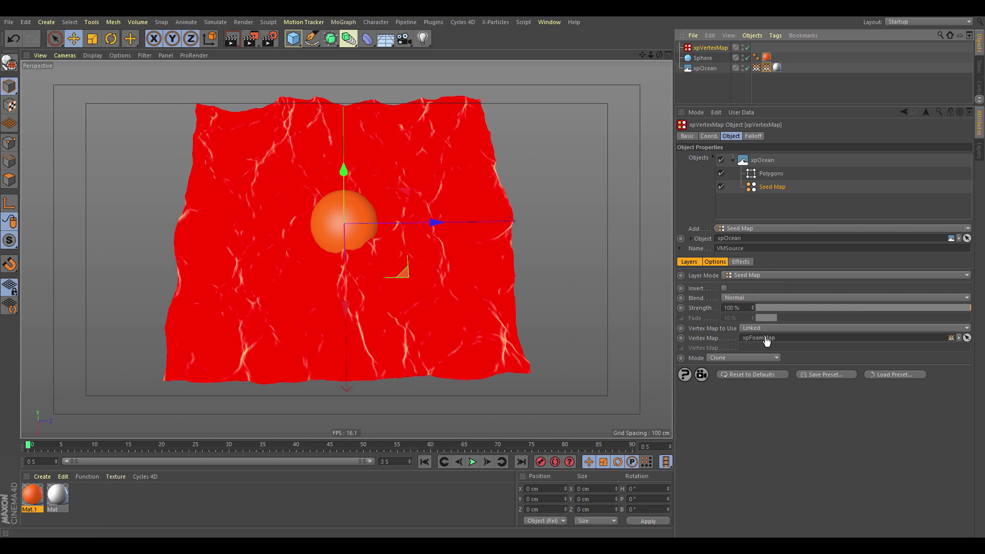
{"action": "left_click", "coordinate": [756, 68]}
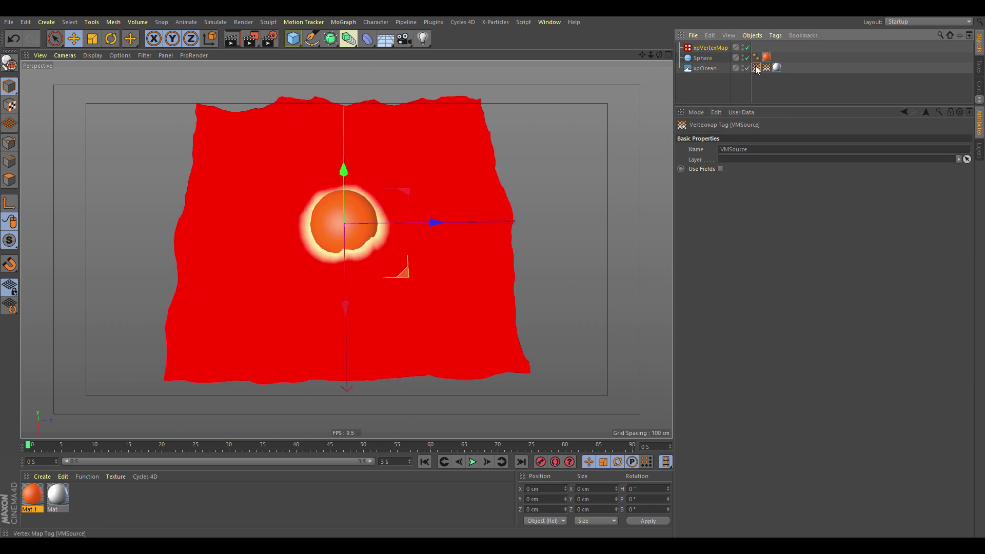
{"action": "left_click", "coordinate": [709, 47]}
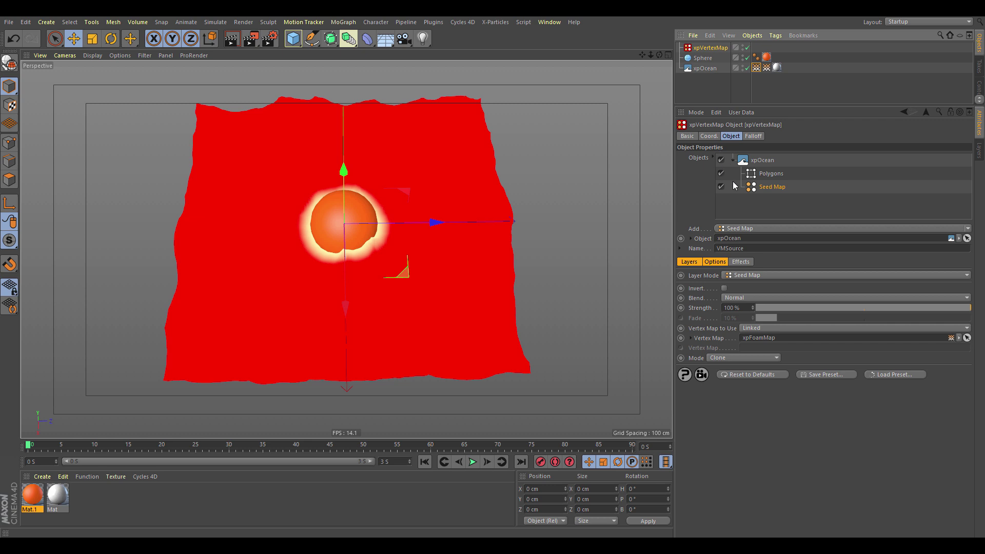
Set the Polygons layer blend to Screen and preview the animation
{"action": "left_click", "coordinate": [764, 175]}
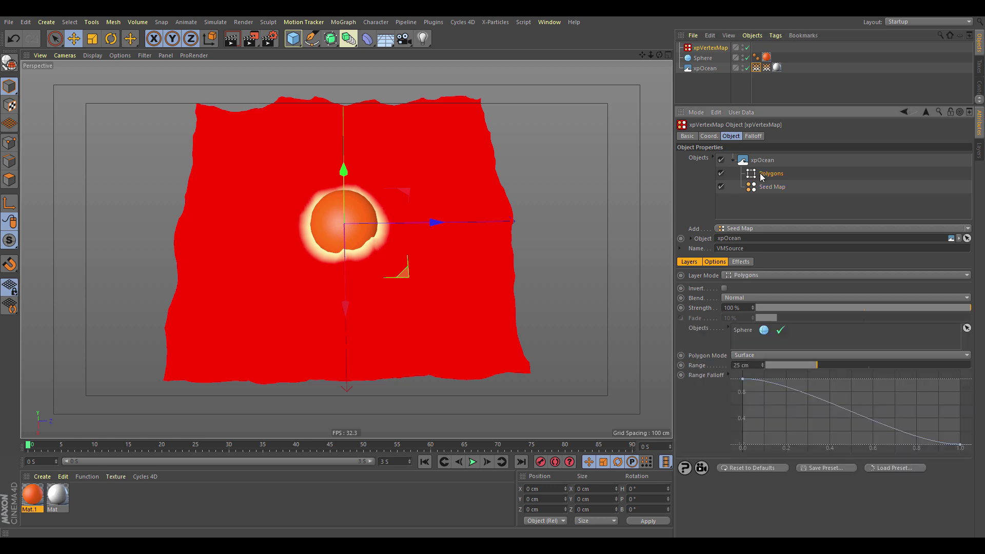
{"action": "left_click", "coordinate": [756, 300]}
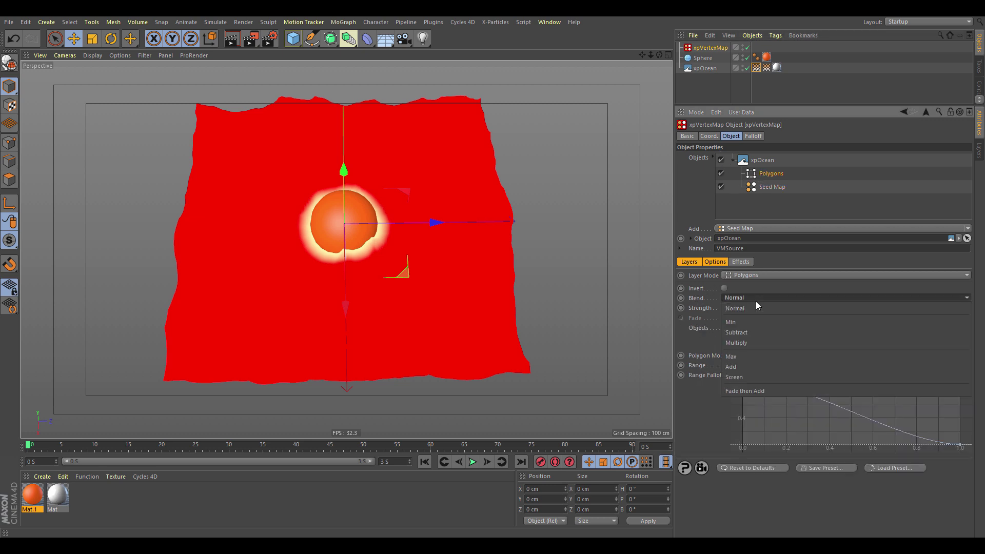
{"action": "left_click", "coordinate": [758, 378]}
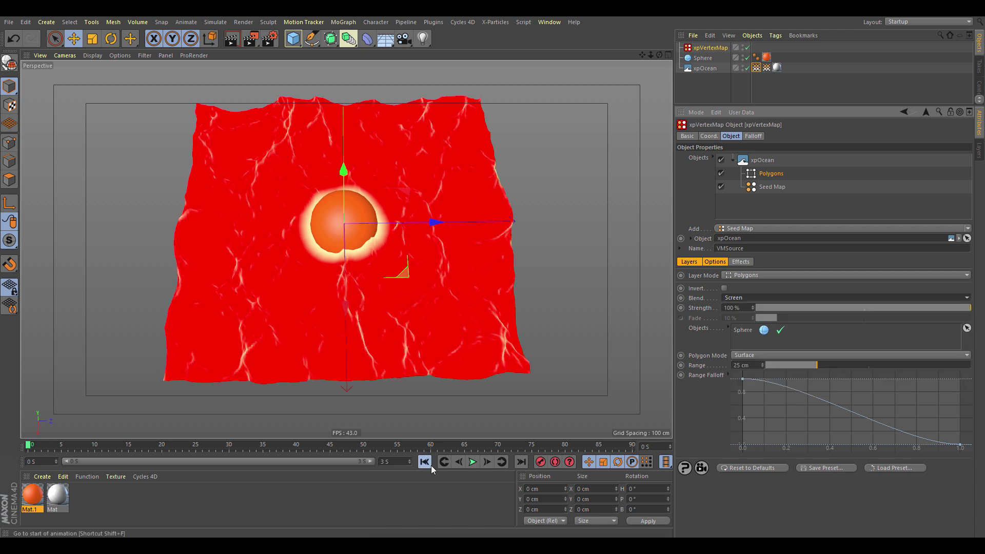
{"action": "left_click", "coordinate": [473, 461]}
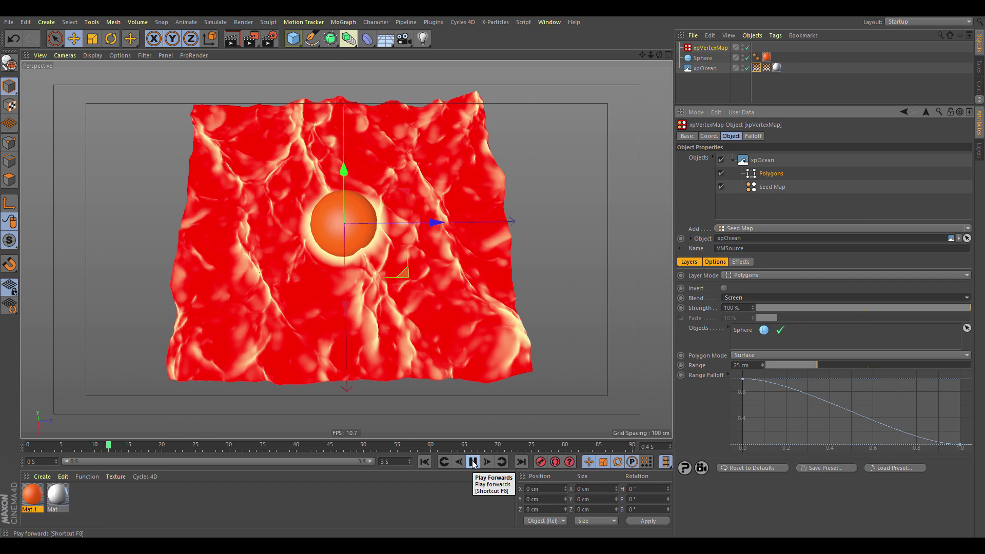
{"action": "left_click", "coordinate": [473, 462]}
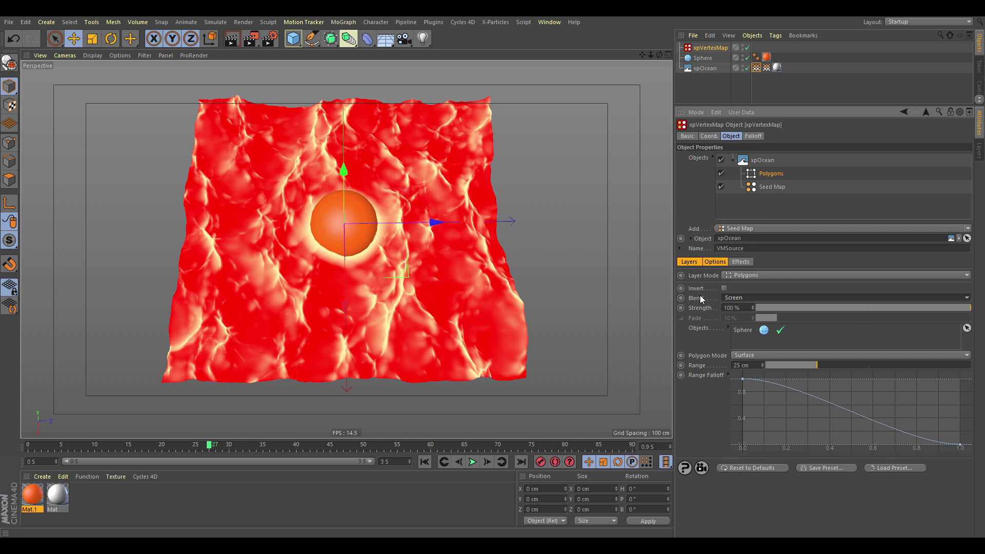
Change the Polygons layer blend to Fade then Add and replay from the first frame
{"action": "left_click", "coordinate": [741, 299]}
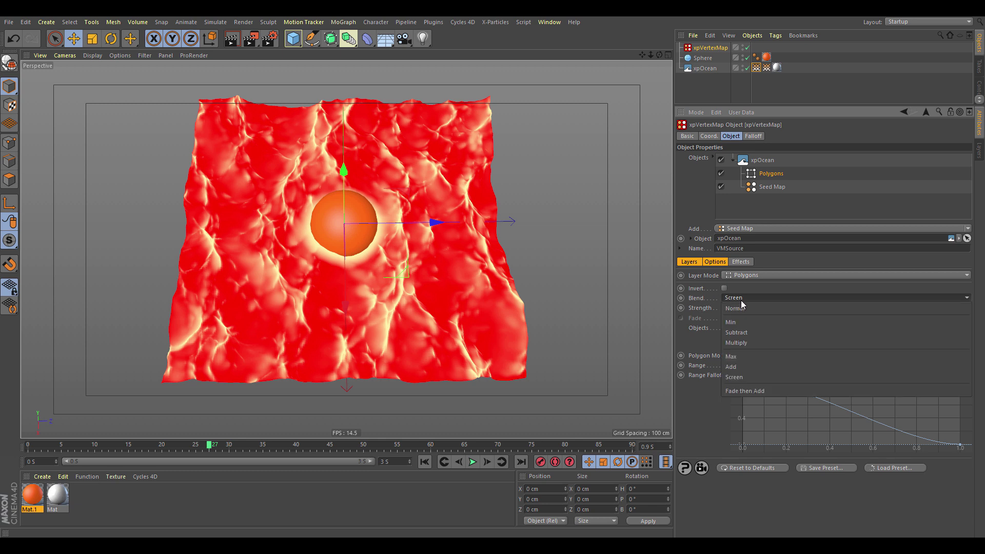
{"action": "left_click", "coordinate": [741, 393]}
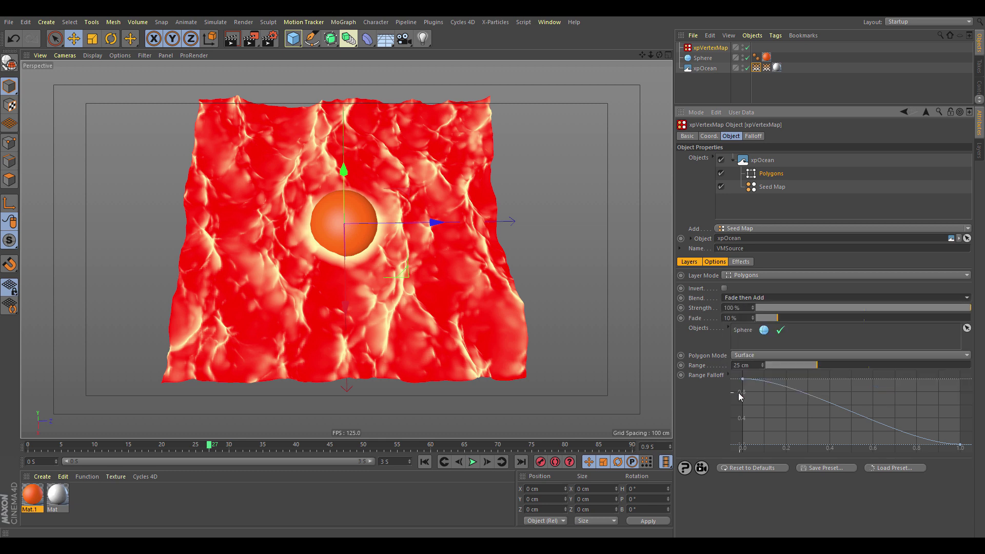
{"action": "left_click", "coordinate": [425, 461]}
{"action": "left_click", "coordinate": [472, 462]}
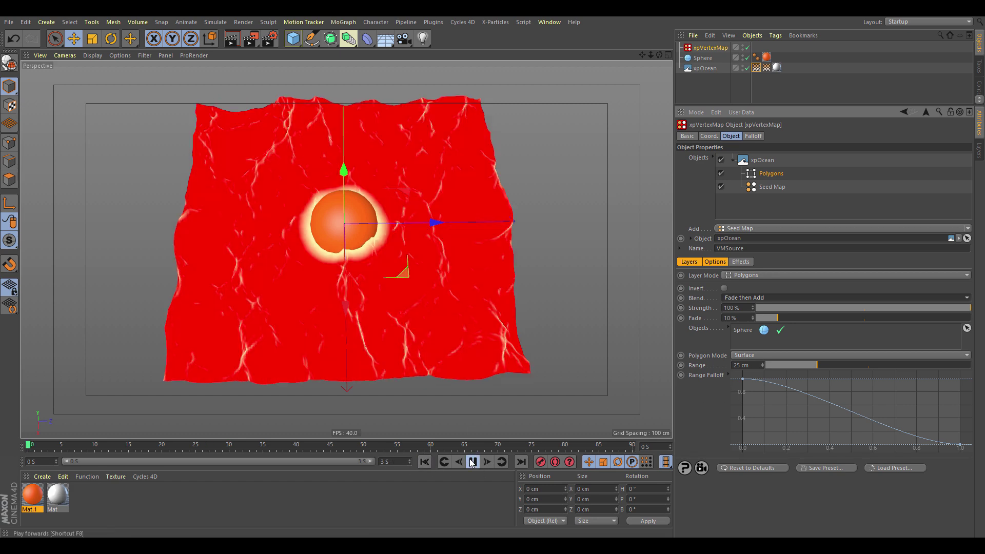
Drag the Sphere across the ocean during playback to test the fading foam trail
{"action": "left_click", "coordinate": [702, 58]}
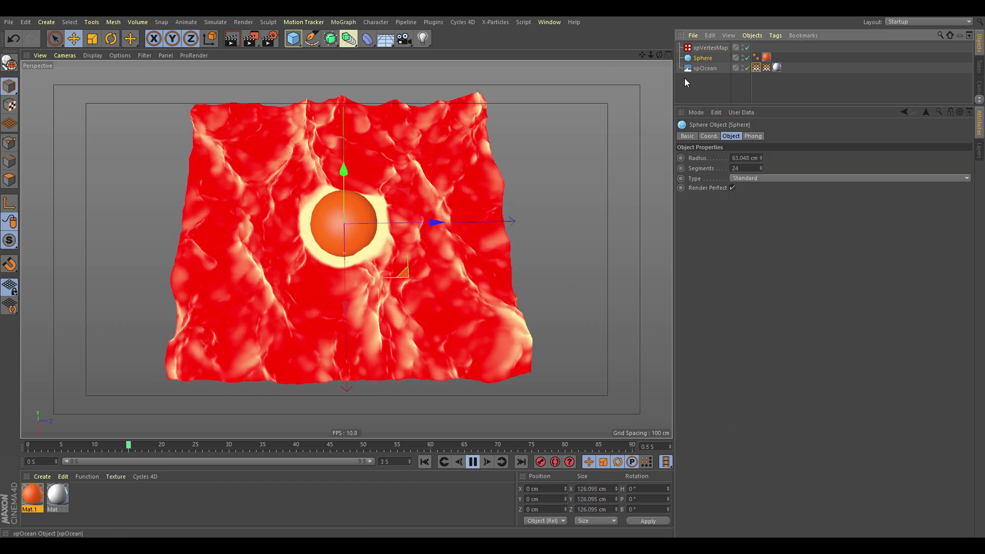
{"action": "left_click_drag", "start_coordinate": [399, 221], "coordinate": [460, 220]}
{"action": "left_click_drag", "start_coordinate": [410, 260], "coordinate": [307, 205]}
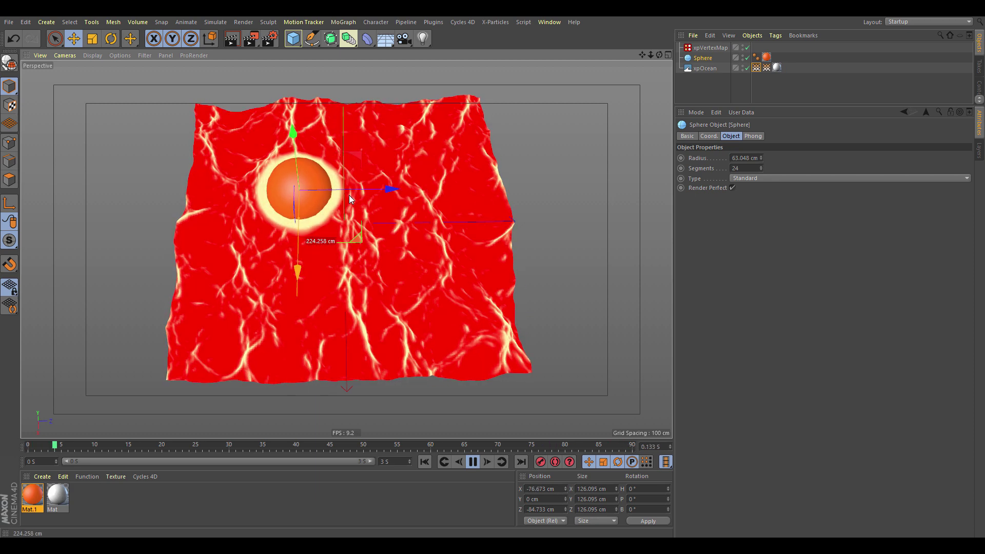
{"action": "left_click_drag", "start_coordinate": [358, 235], "coordinate": [410, 233]}
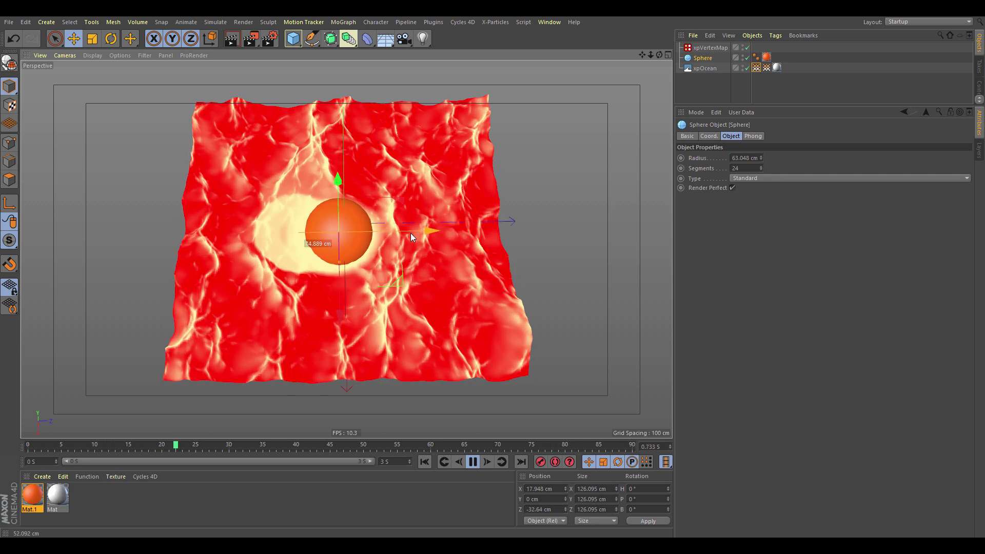
{"action": "left_click", "coordinate": [472, 461]}
{"action": "left_click", "coordinate": [710, 49]}
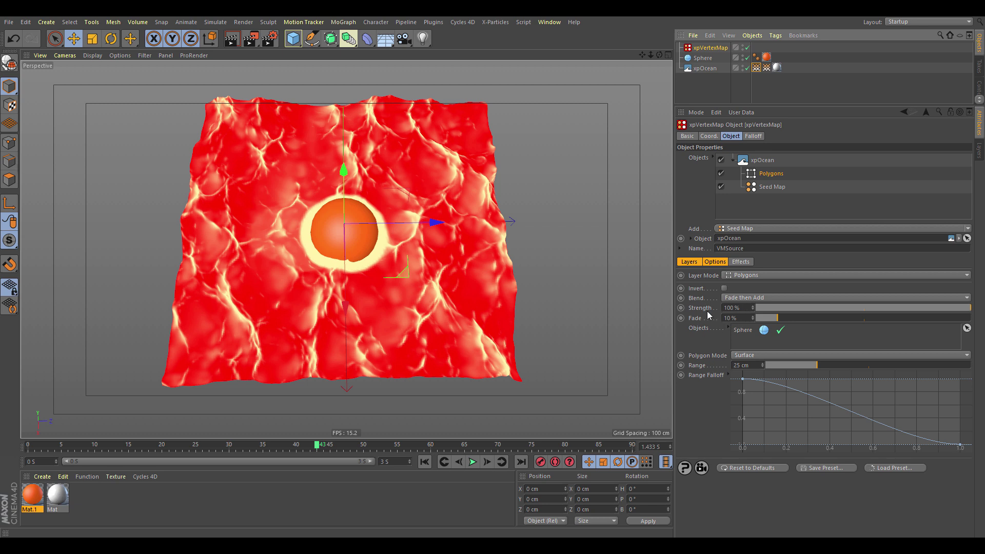
Create Mat.2 with a Wavy Turbulence Noise colour, higher contrast and 20% global scale
{"action": "double_click", "coordinate": [106, 497]}
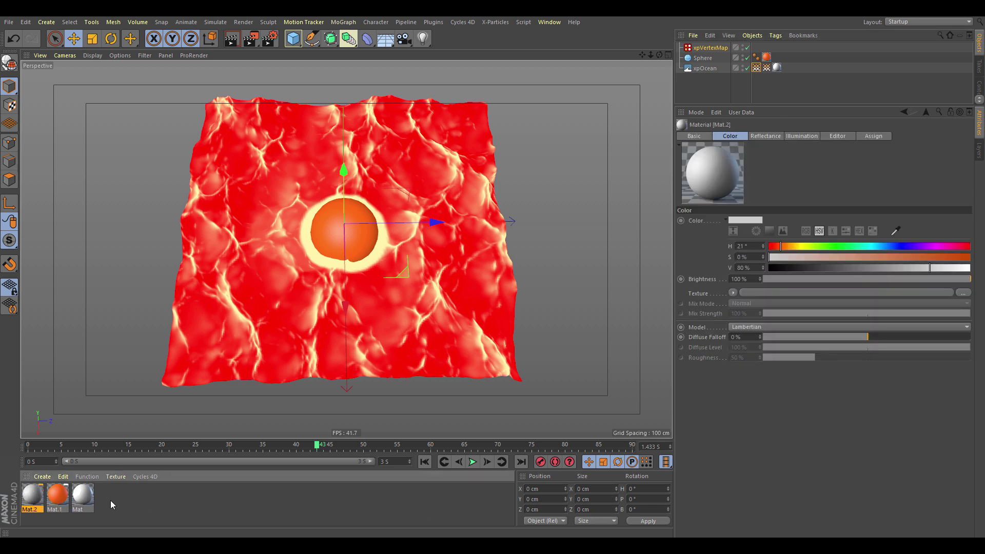
{"action": "left_click", "coordinate": [734, 293]}
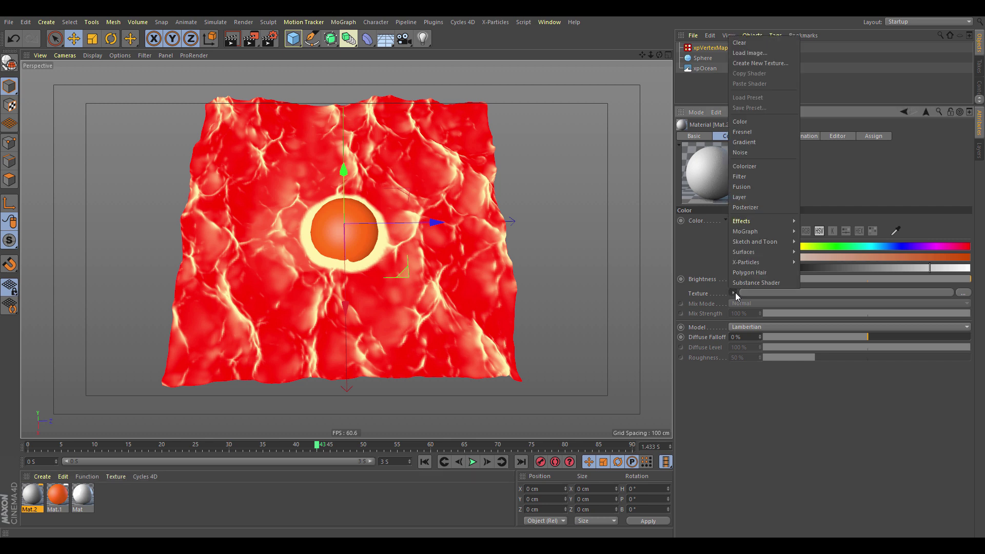
{"action": "left_click", "coordinate": [755, 152]}
{"action": "left_click", "coordinate": [732, 320]}
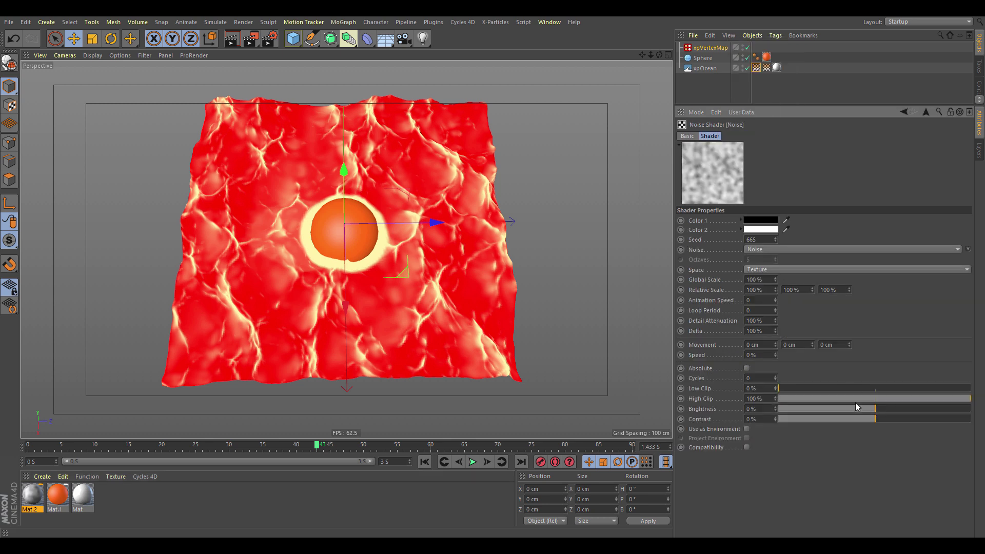
{"action": "left_click", "coordinate": [784, 248]}
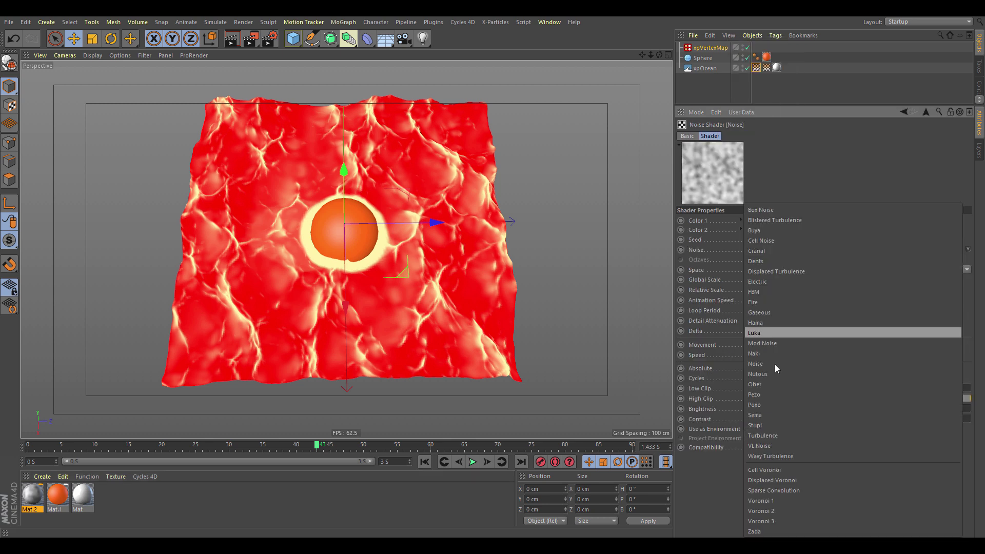
{"action": "left_click", "coordinate": [779, 456]}
{"action": "left_click_drag", "start_coordinate": [883, 419], "coordinate": [917, 422]}
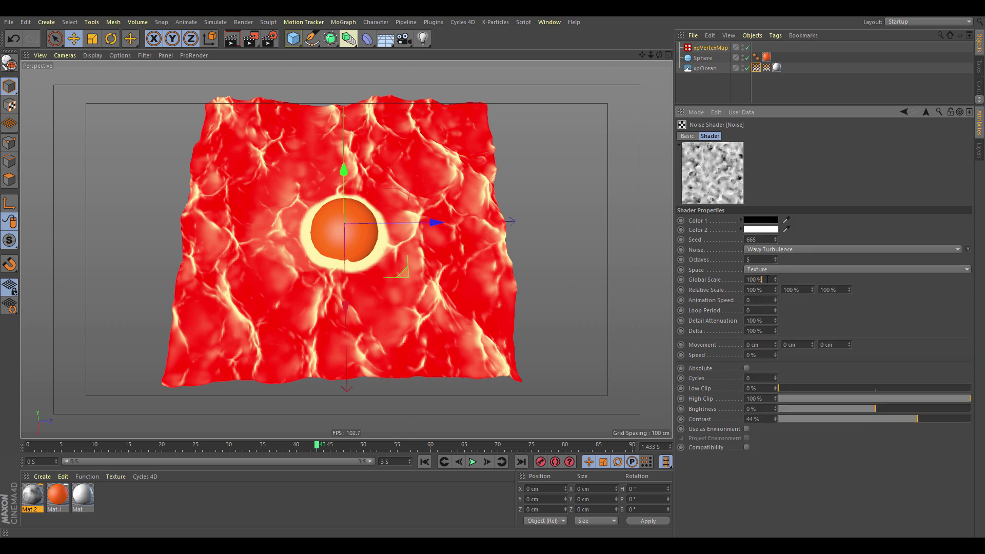
{"action": "type", "text": "20"}
{"action": "key", "text": "Return"}
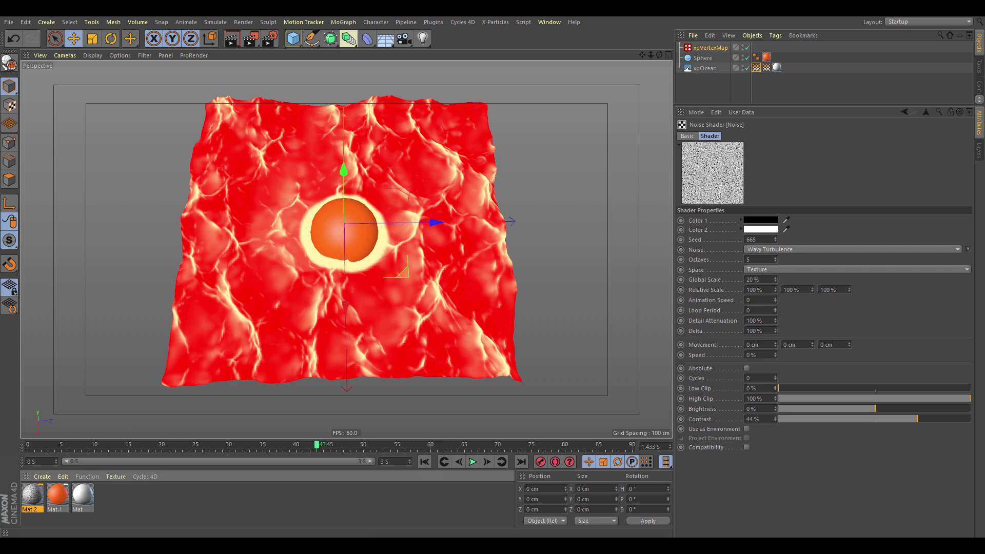
Apply Mat.2 to the ocean and add a Texture layer using its tag as Selected Tag
{"action": "left_click_drag", "start_coordinate": [711, 49], "coordinate": [711, 49]}
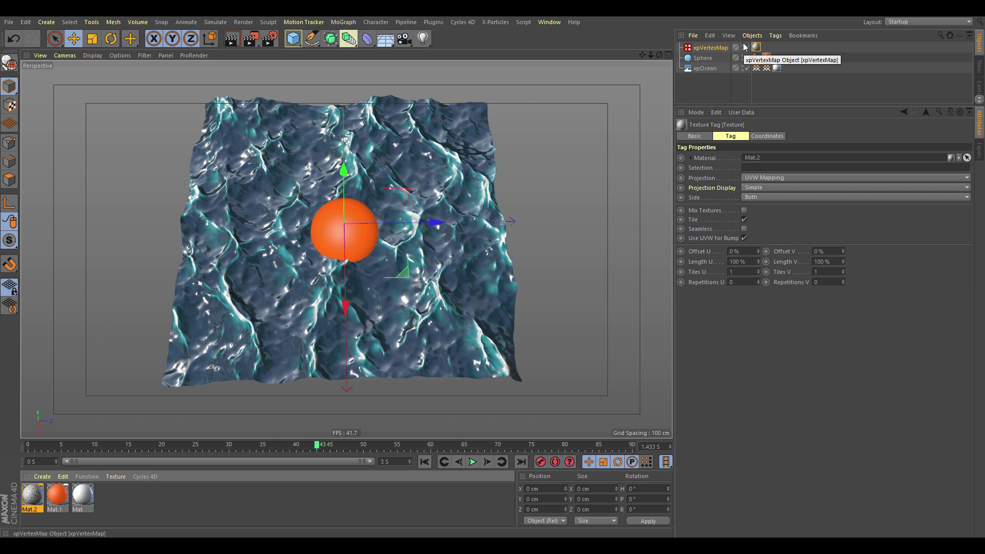
{"action": "left_click", "coordinate": [709, 51]}
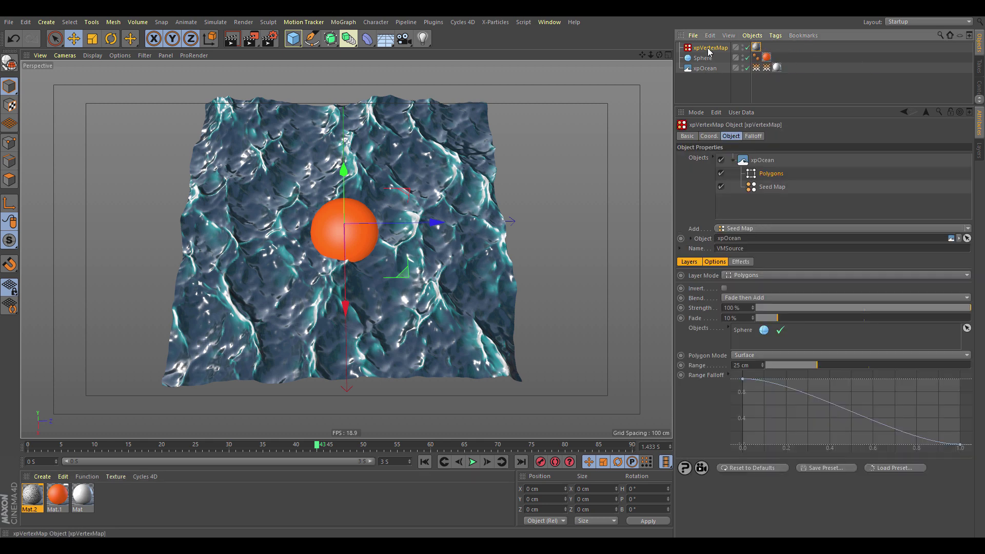
{"action": "left_click", "coordinate": [764, 229]}
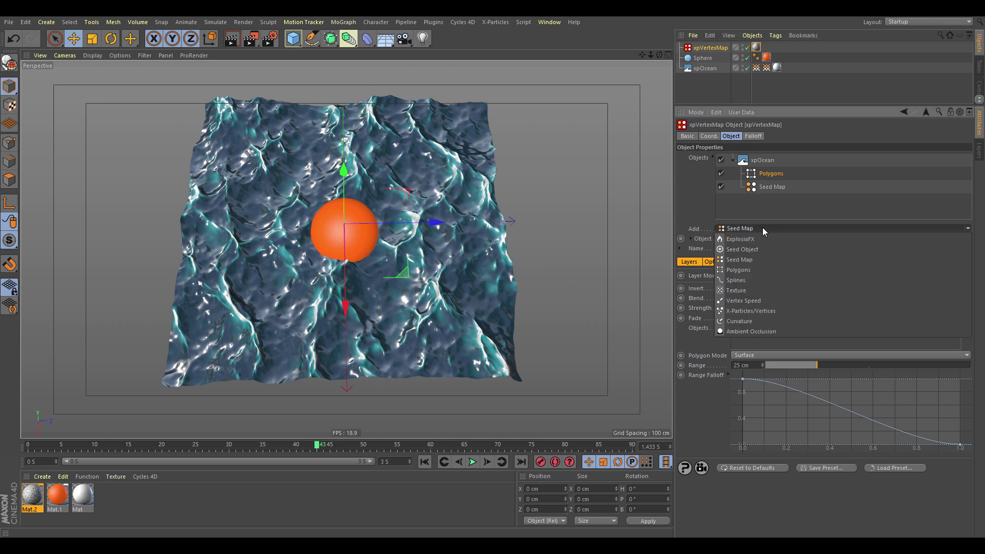
{"action": "left_click", "coordinate": [741, 291]}
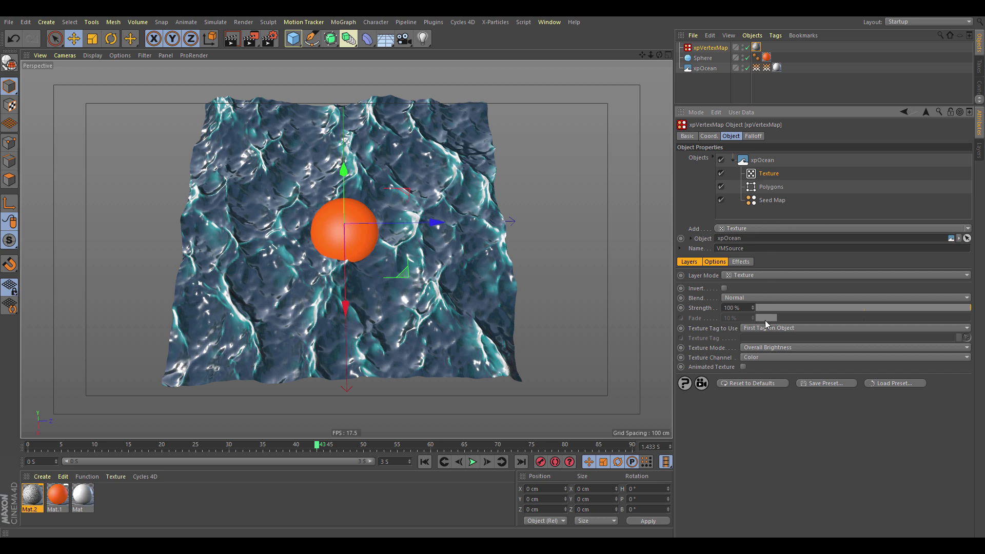
{"action": "left_click", "coordinate": [797, 328]}
{"action": "left_click", "coordinate": [794, 338]}
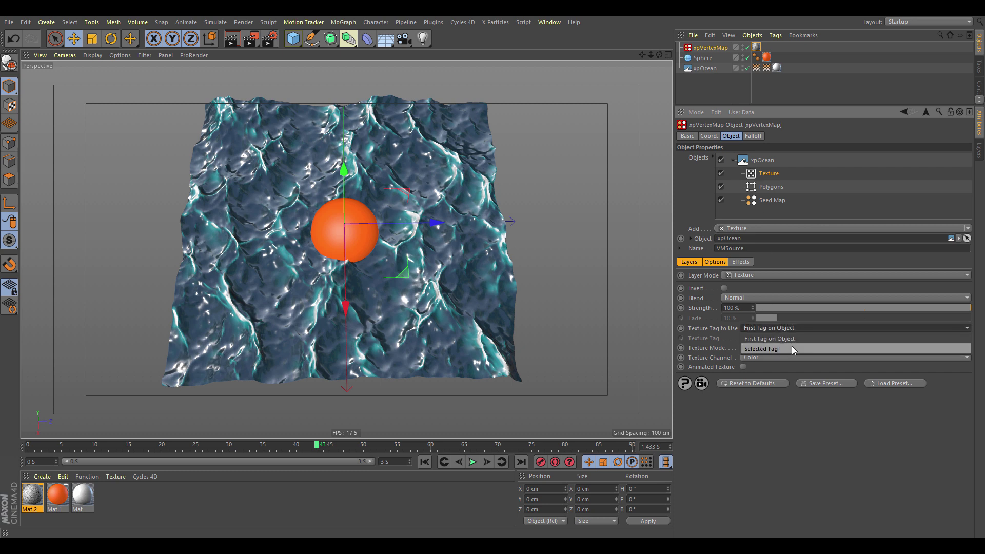
{"action": "left_click_drag", "start_coordinate": [778, 68], "coordinate": [769, 343]}
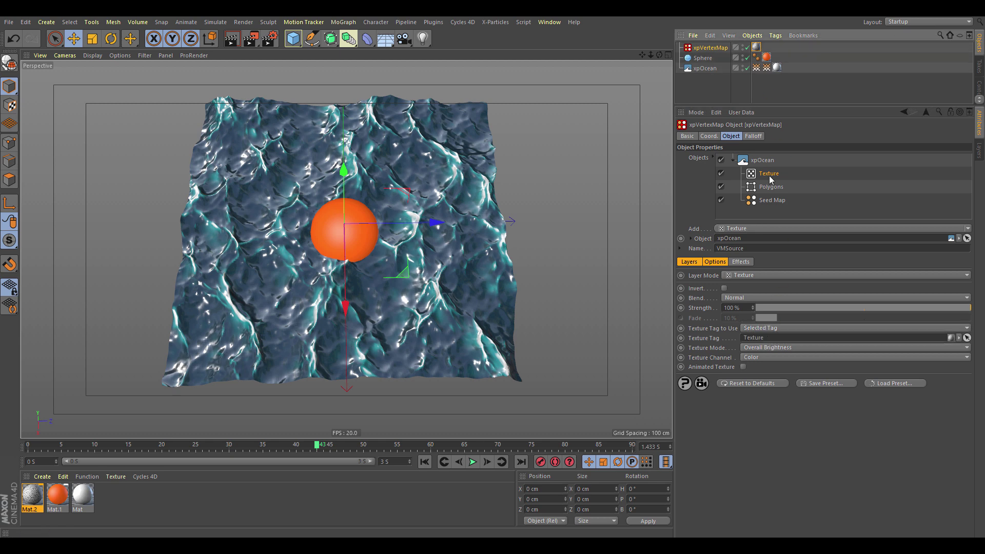
Set the Texture layer's blend mode to Min
{"action": "left_click", "coordinate": [757, 67]}
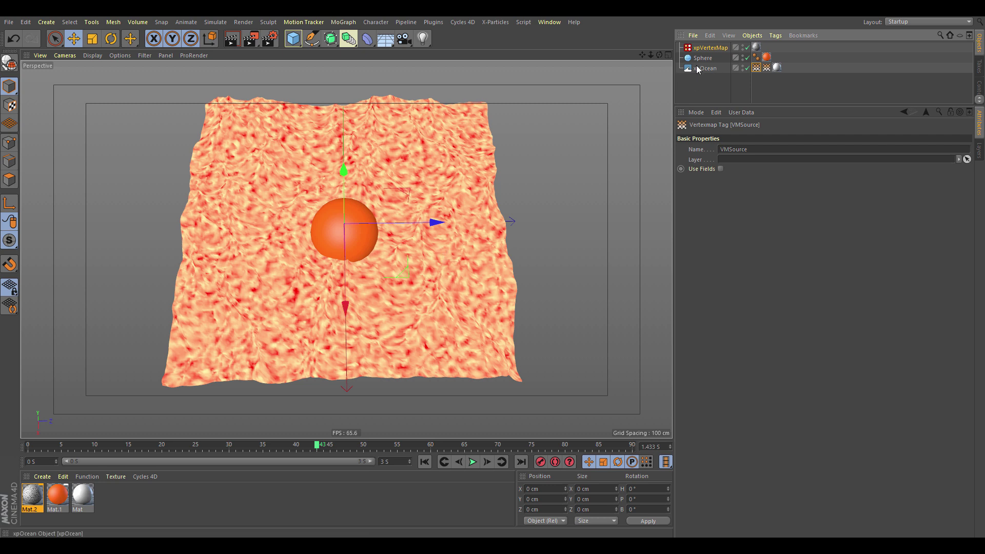
{"action": "left_click", "coordinate": [708, 47]}
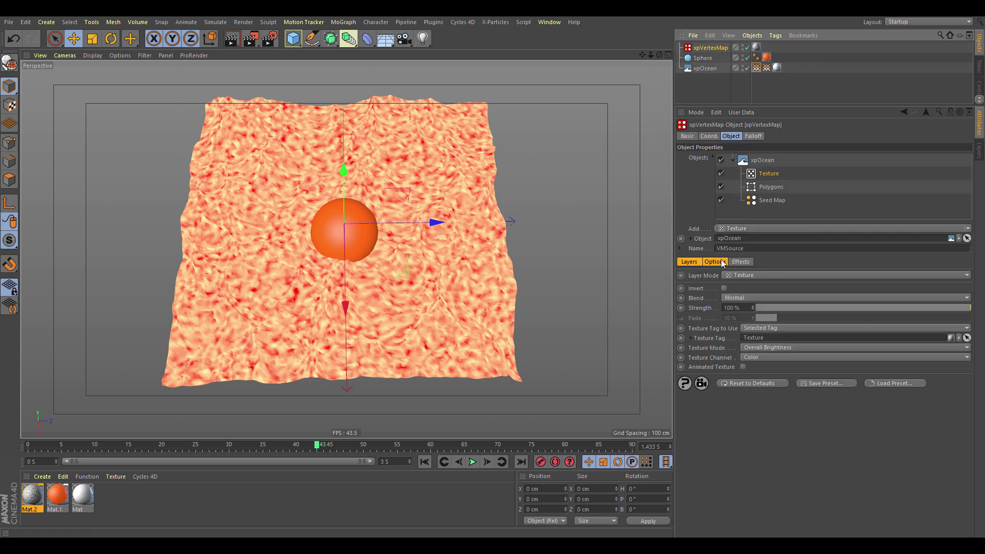
{"action": "left_click", "coordinate": [751, 175]}
{"action": "left_click", "coordinate": [737, 298]}
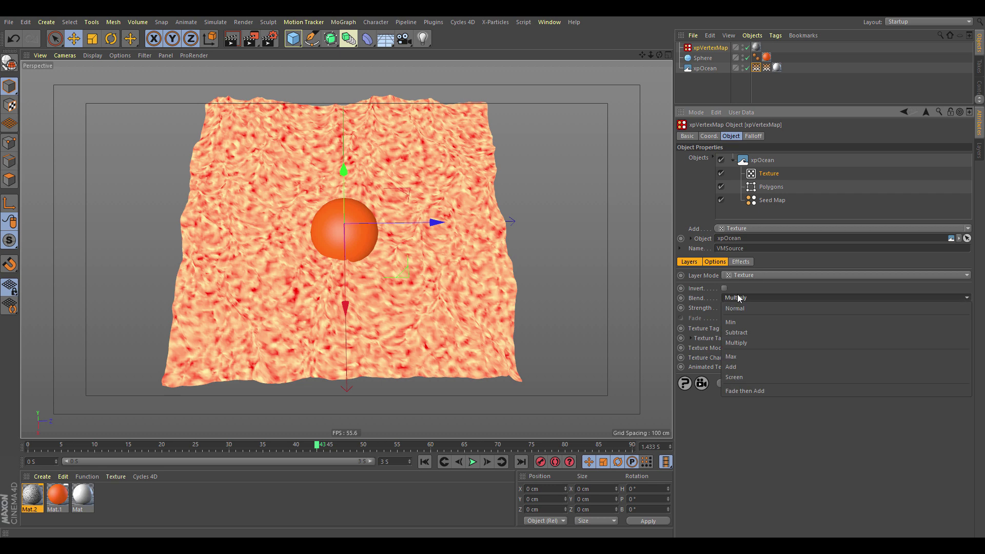
{"action": "left_click", "coordinate": [739, 308]}
{"action": "left_click", "coordinate": [744, 298]}
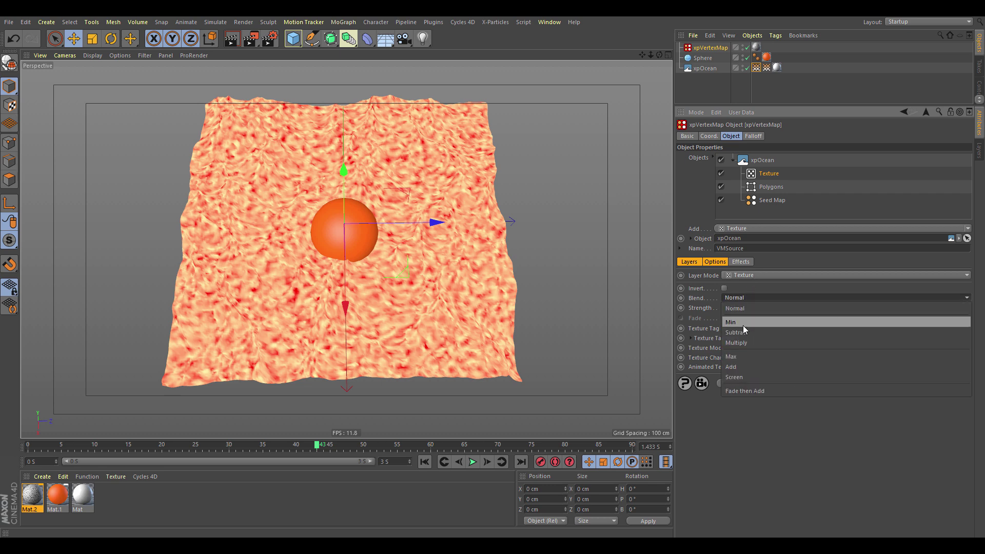
{"action": "left_click", "coordinate": [743, 324]}
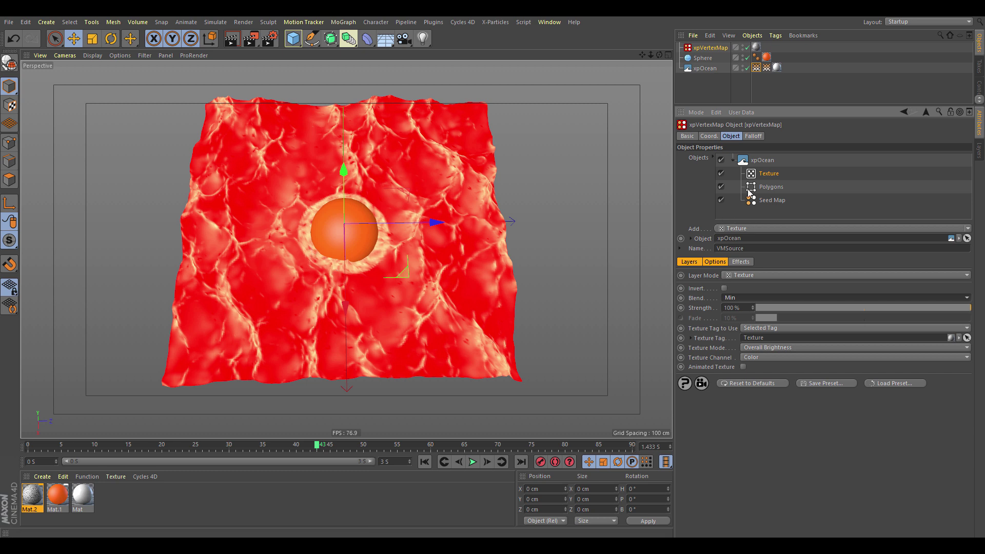
Add a Vibrate tag to the Sphere with X and Z amplitude of 360 cm
{"action": "right_click", "coordinate": [707, 61]}
{"action": "mouse_move", "coordinate": [787, 64]}
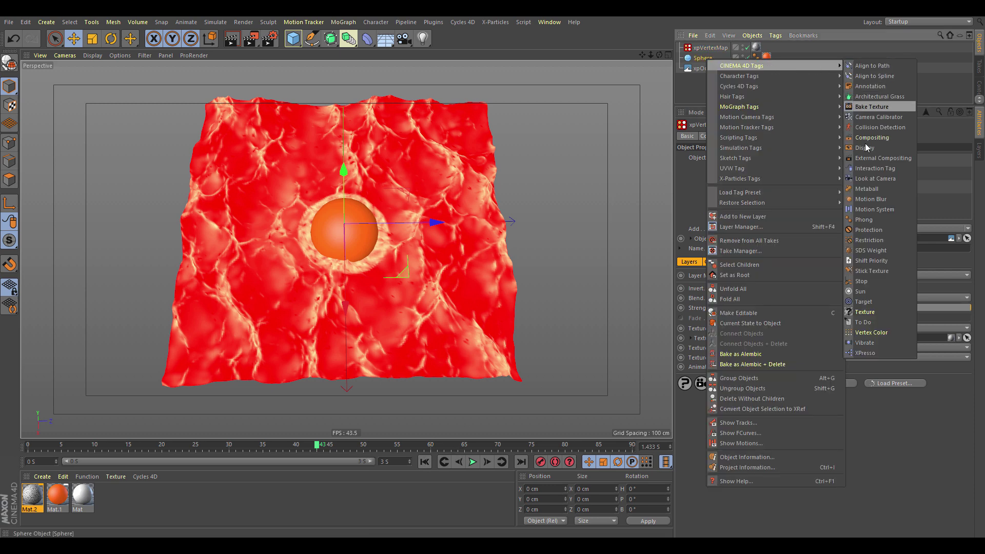
{"action": "left_click", "coordinate": [872, 342]}
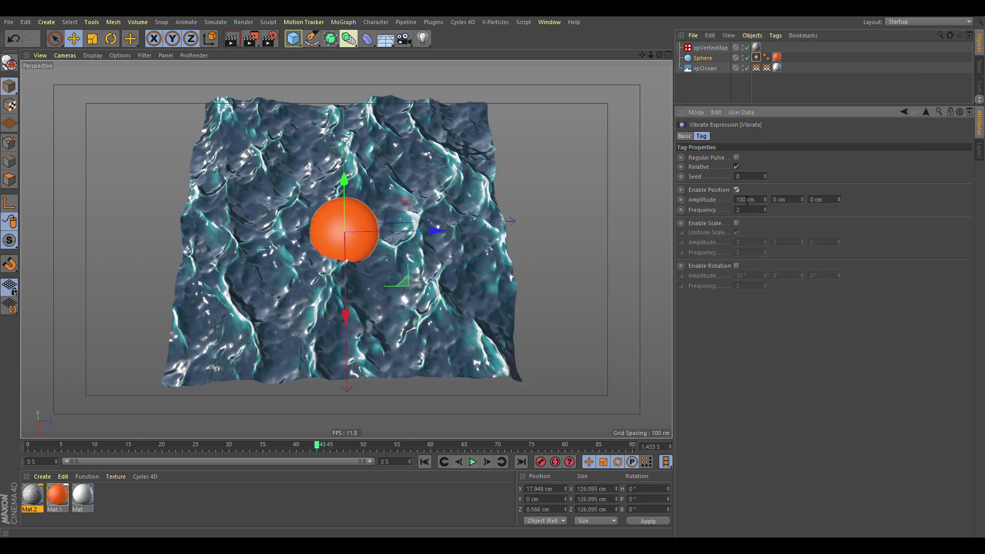
{"action": "left_click", "coordinate": [757, 200]}
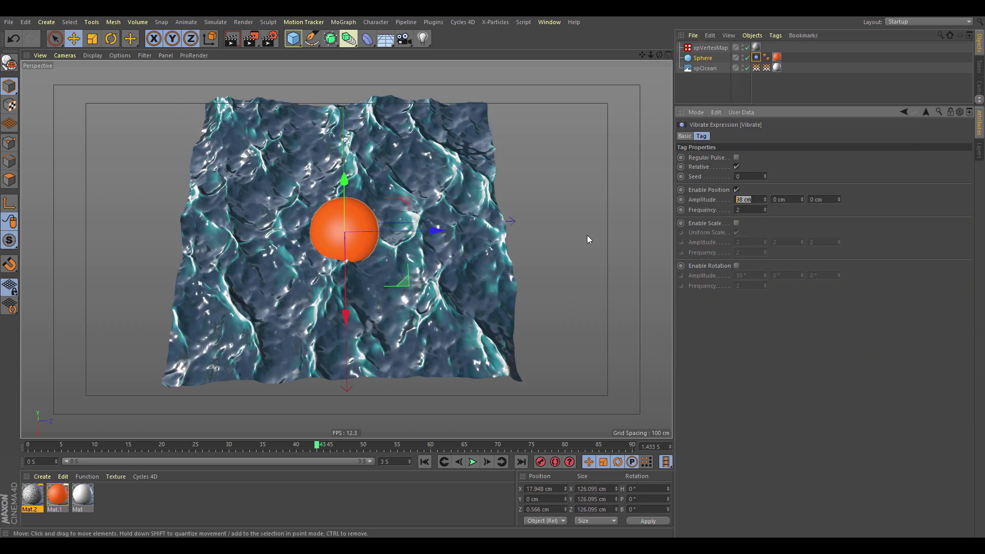
{"action": "type", "text": "3"}
{"action": "key", "text": "Tab"}
{"action": "type", "text": "3"}
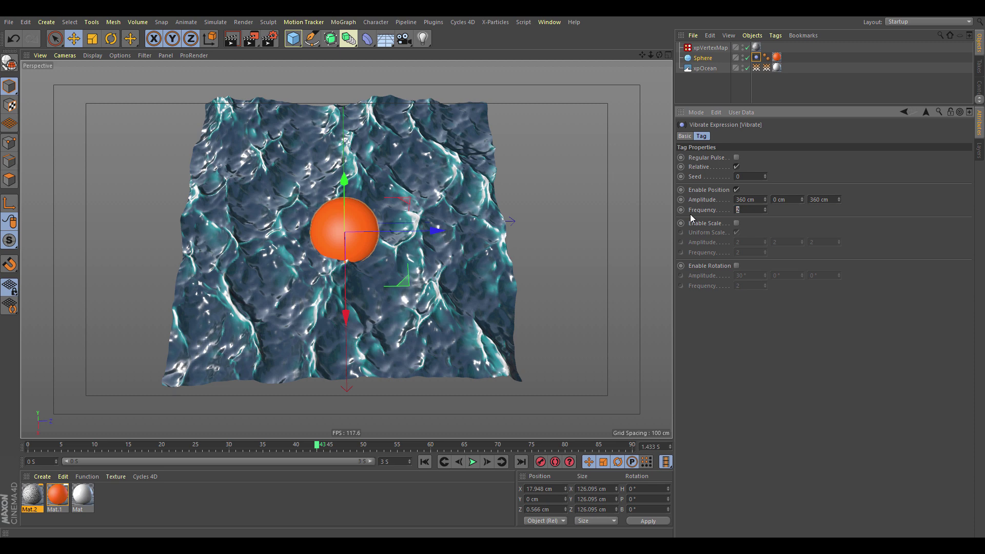
Show the ocean's vertex map and play the animation from the start to test the vibration
{"action": "left_click", "coordinate": [703, 85]}
{"action": "left_click", "coordinate": [756, 67]}
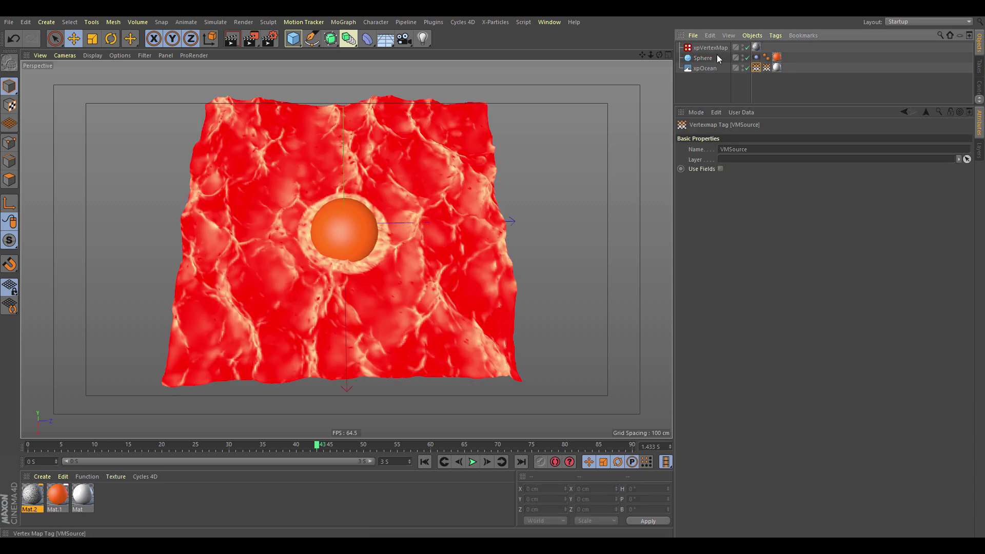
{"action": "key", "text": "shift+f"}
{"action": "left_click", "coordinate": [473, 462]}
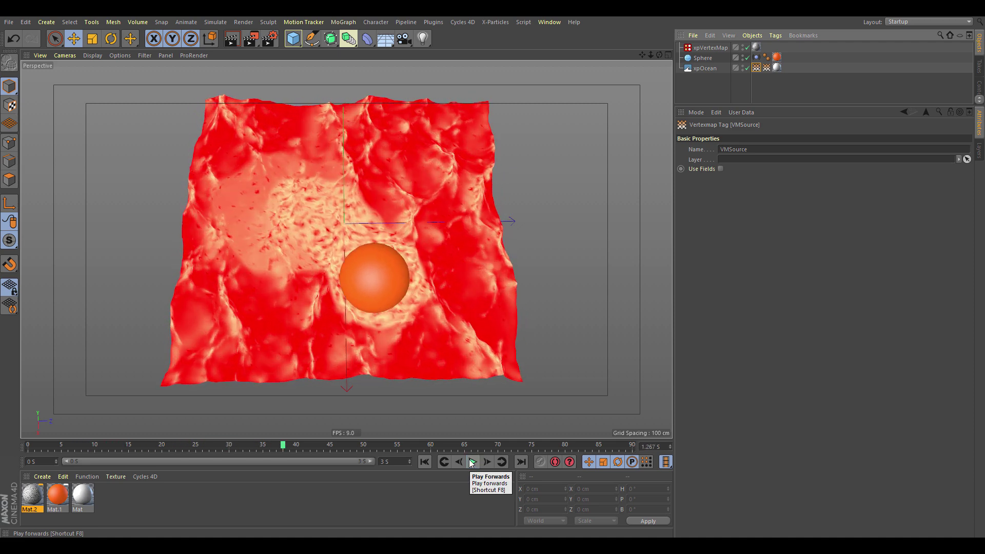
{"action": "left_click", "coordinate": [472, 461]}
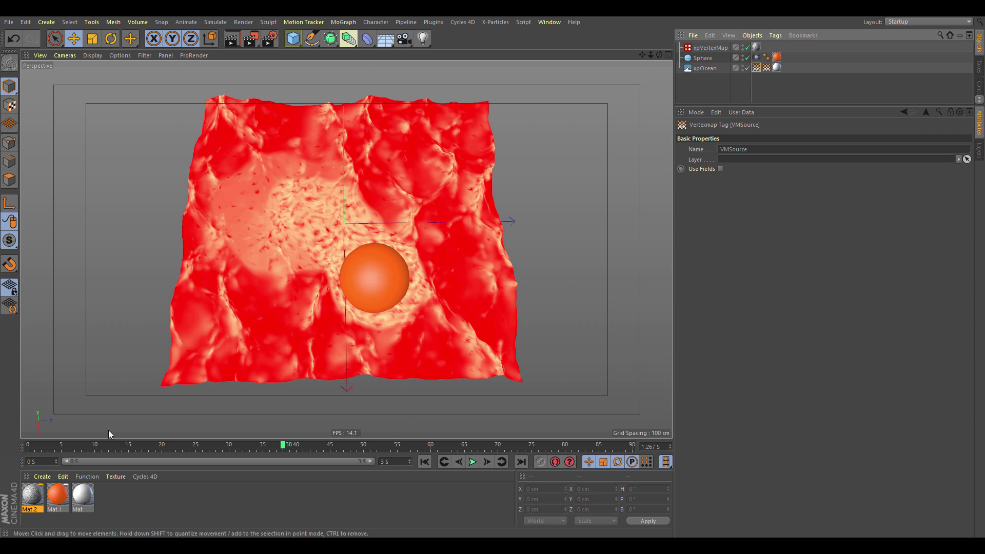
Set Mat.2's Noise to 54% global scale and Animation Speed 1, then rewind
{"action": "left_click", "coordinate": [33, 496]}
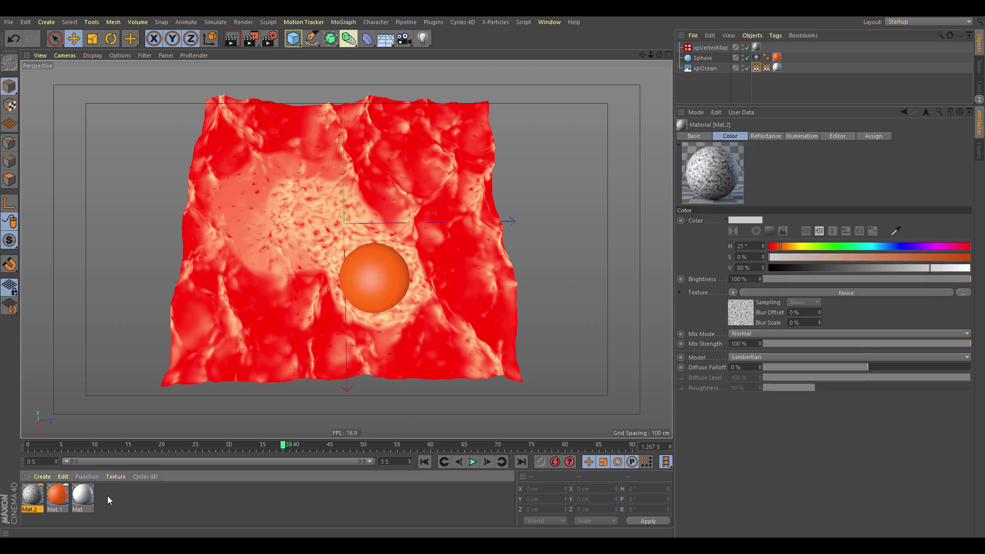
{"action": "left_click", "coordinate": [729, 315]}
{"action": "left_click_drag", "start_coordinate": [776, 279], "coordinate": [776, 245]}
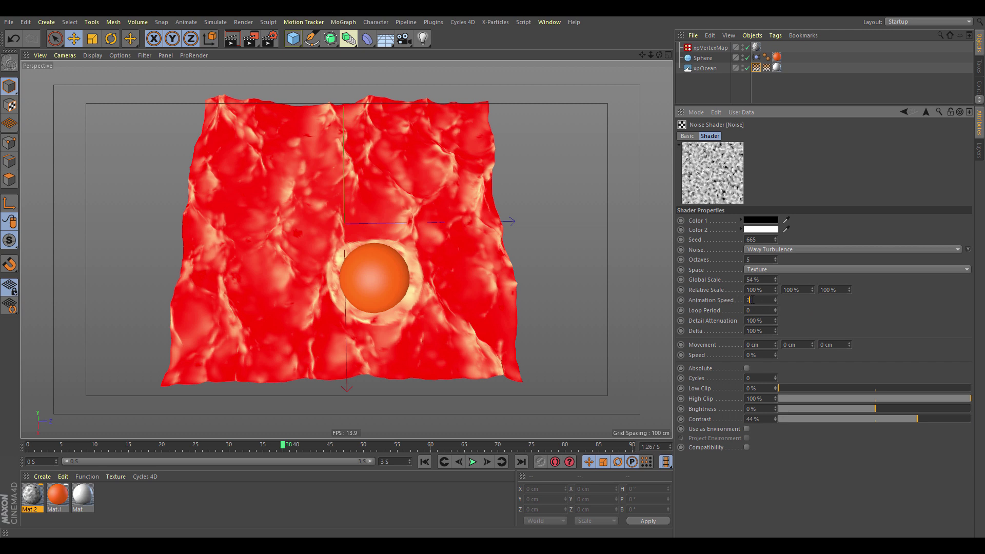
{"action": "type", "text": "1"}
{"action": "key", "text": "Return"}
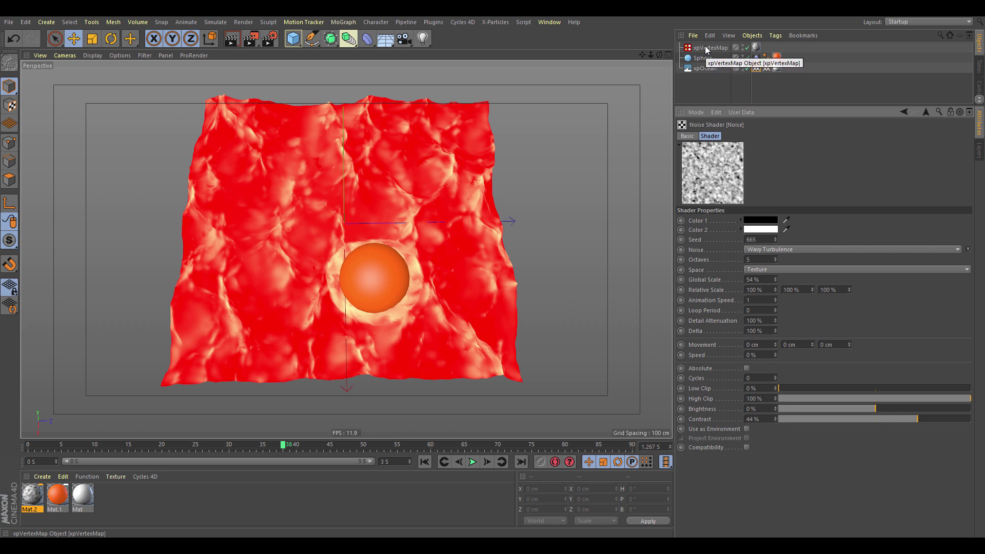
{"action": "left_click", "coordinate": [429, 461]}
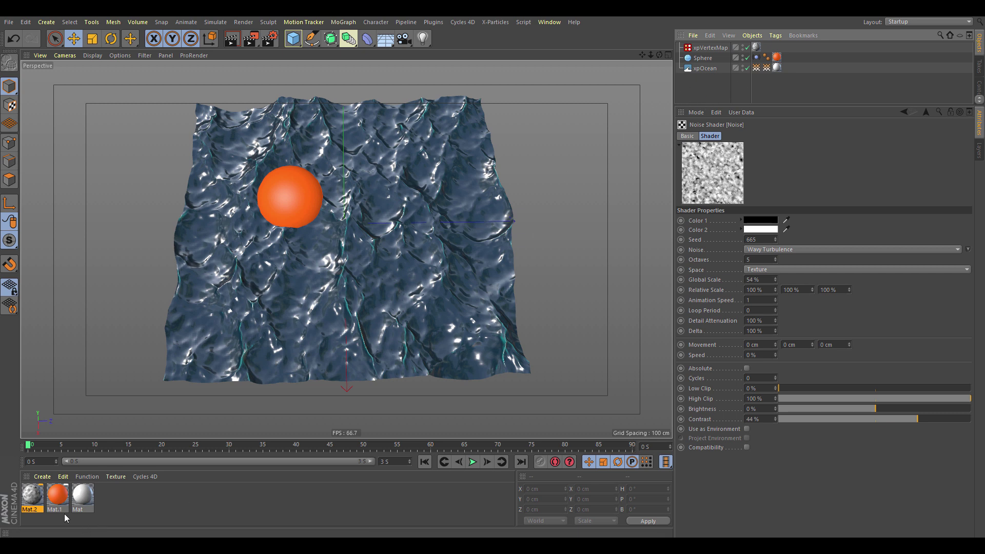
Replace xpFoamMap with the VMSource vertex map in Mat's Colorizer Vertex Map shader
{"action": "left_click", "coordinate": [82, 497]}
{"action": "left_click", "coordinate": [842, 294]}
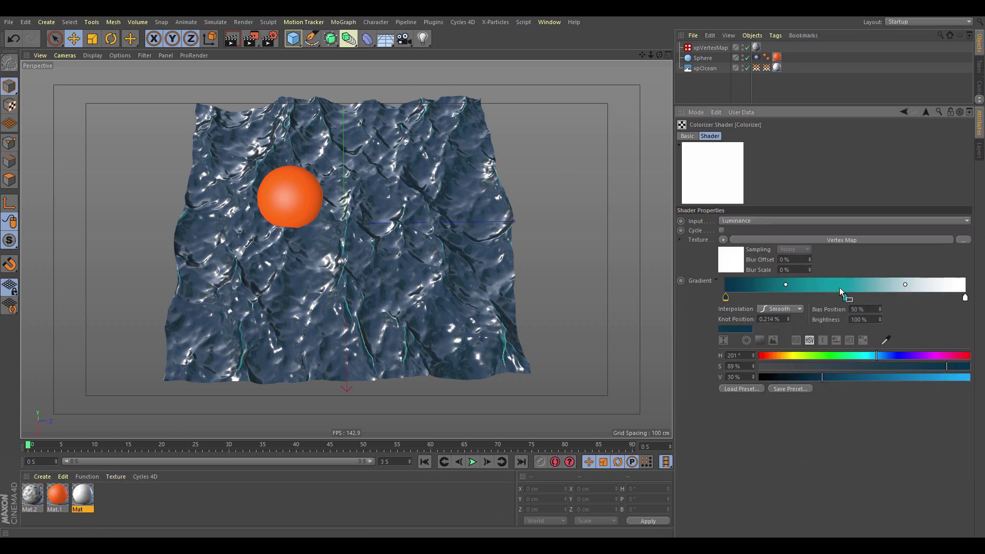
{"action": "left_click", "coordinate": [775, 240]}
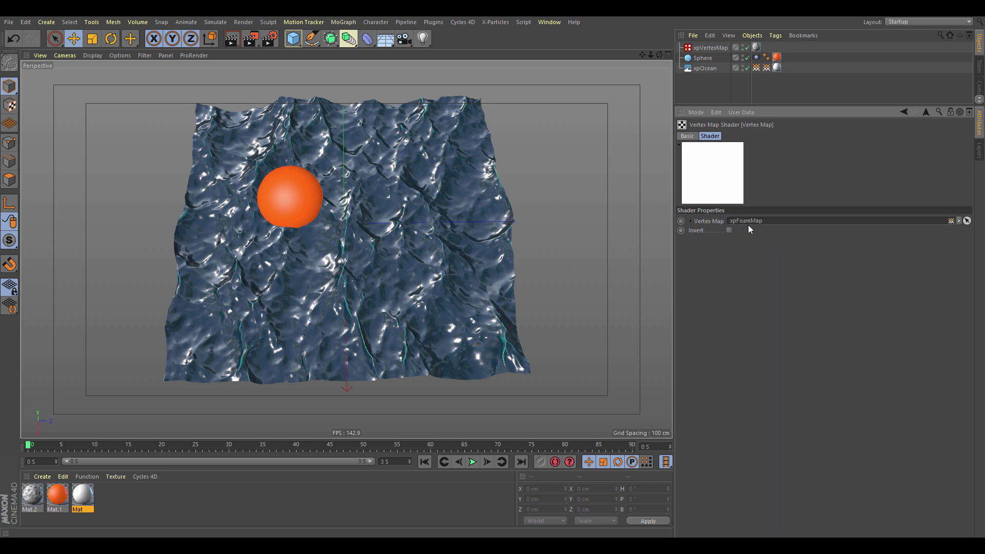
{"action": "left_click_drag", "start_coordinate": [757, 70], "coordinate": [750, 157]}
{"action": "left_click_drag", "start_coordinate": [744, 227], "coordinate": [748, 226]}
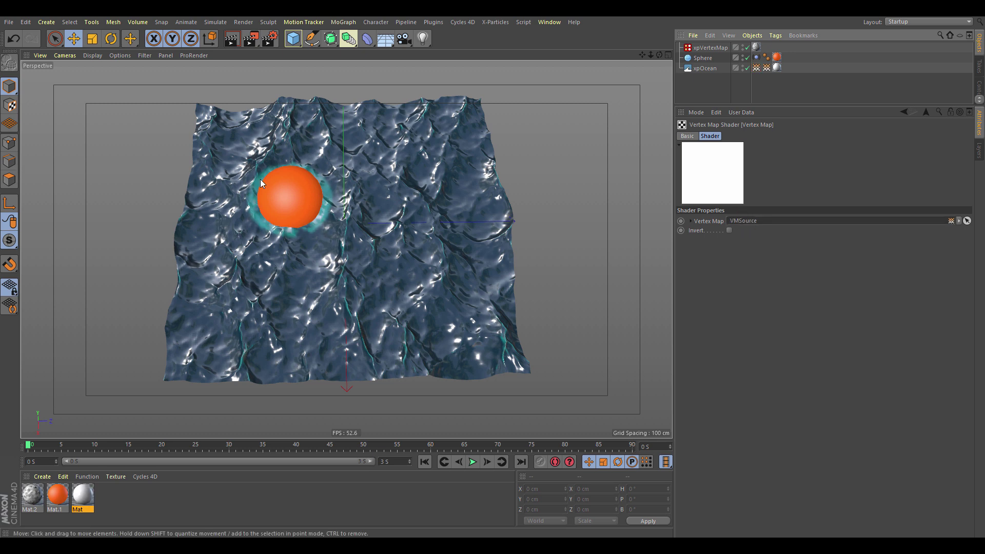
Play the animation and orbit to watch the foam trail the vibrating sphere
{"action": "left_click", "coordinate": [473, 463]}
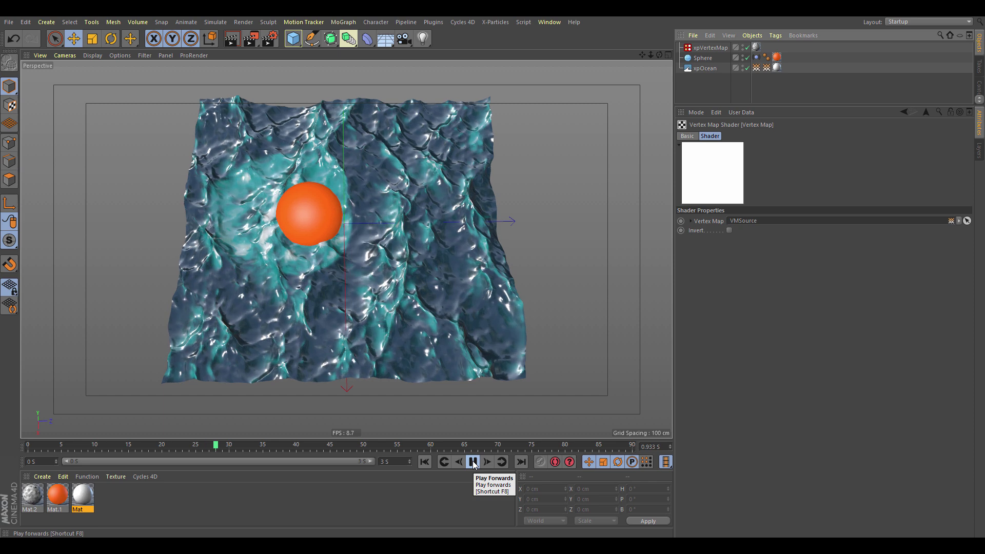
{"action": "left_click_drag", "start_coordinate": [529, 307], "coordinate": [512, 318], "text": "alt"}
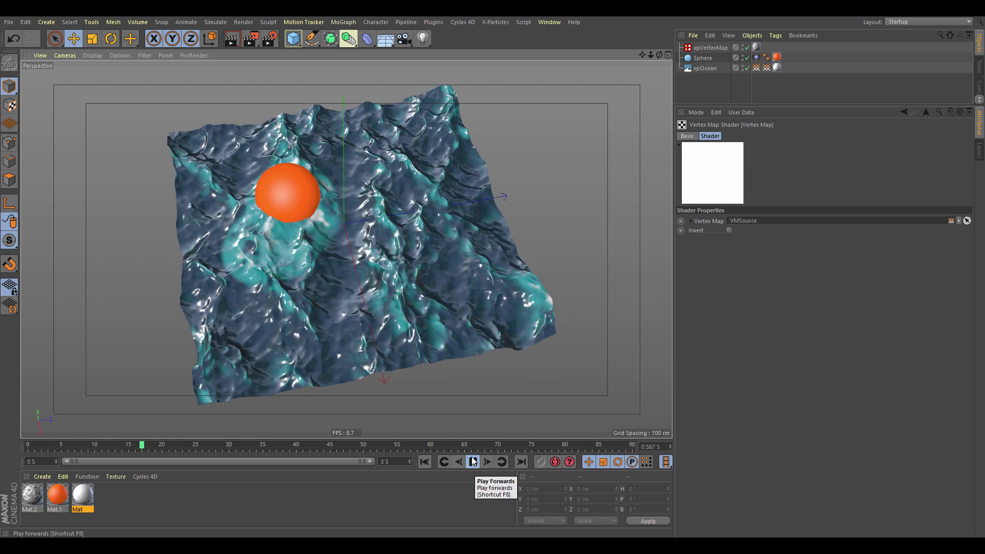
{"action": "left_click_drag", "start_coordinate": [431, 337], "coordinate": [402, 337], "text": "alt"}
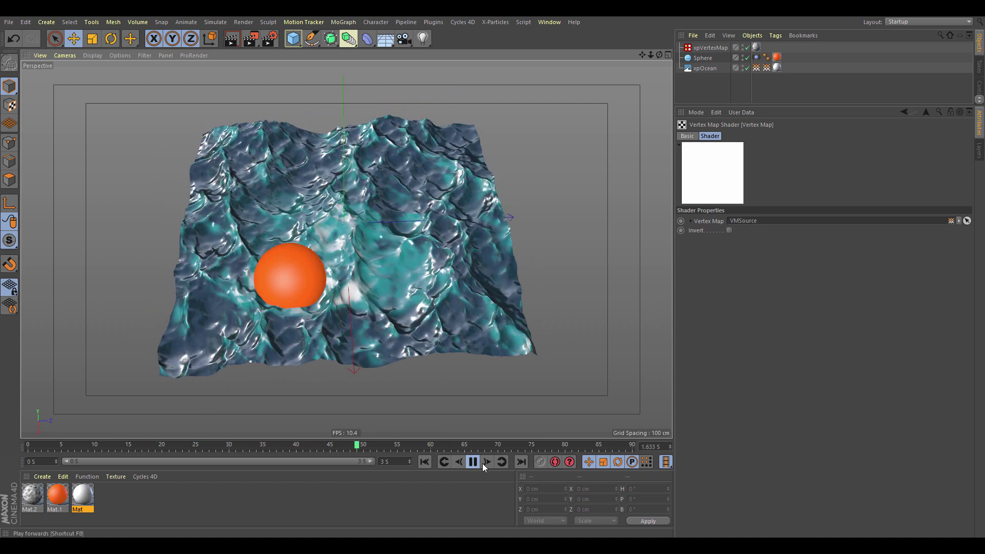